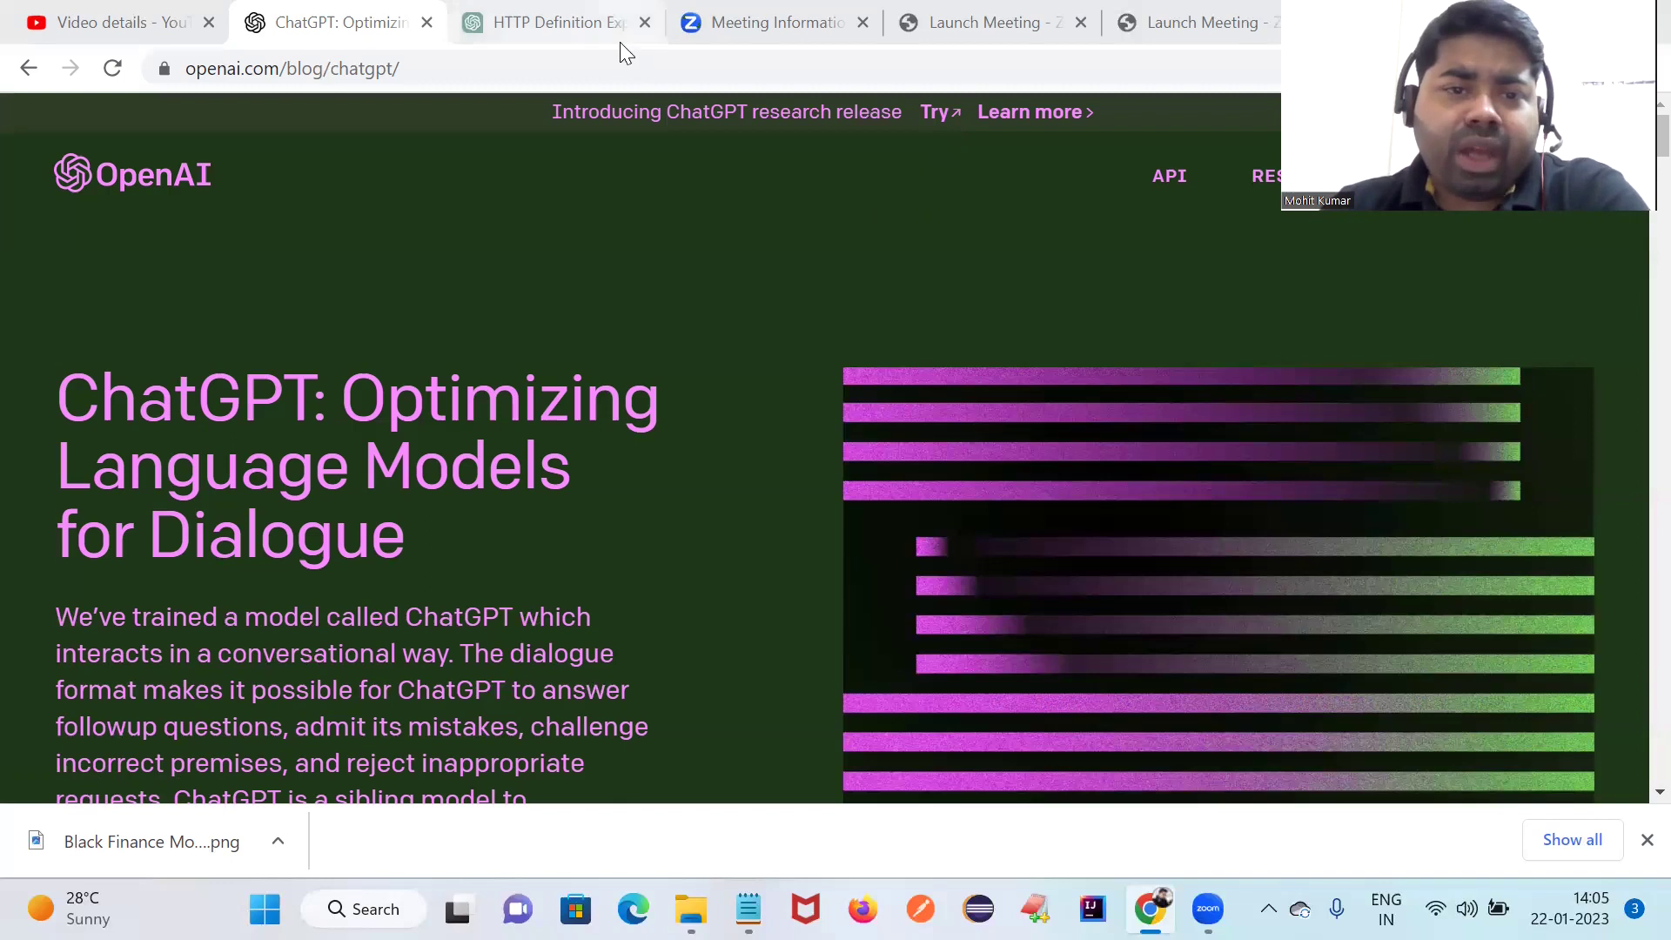
# Switch to the open ChatGPT chat page.
pyautogui.click(597, 23)
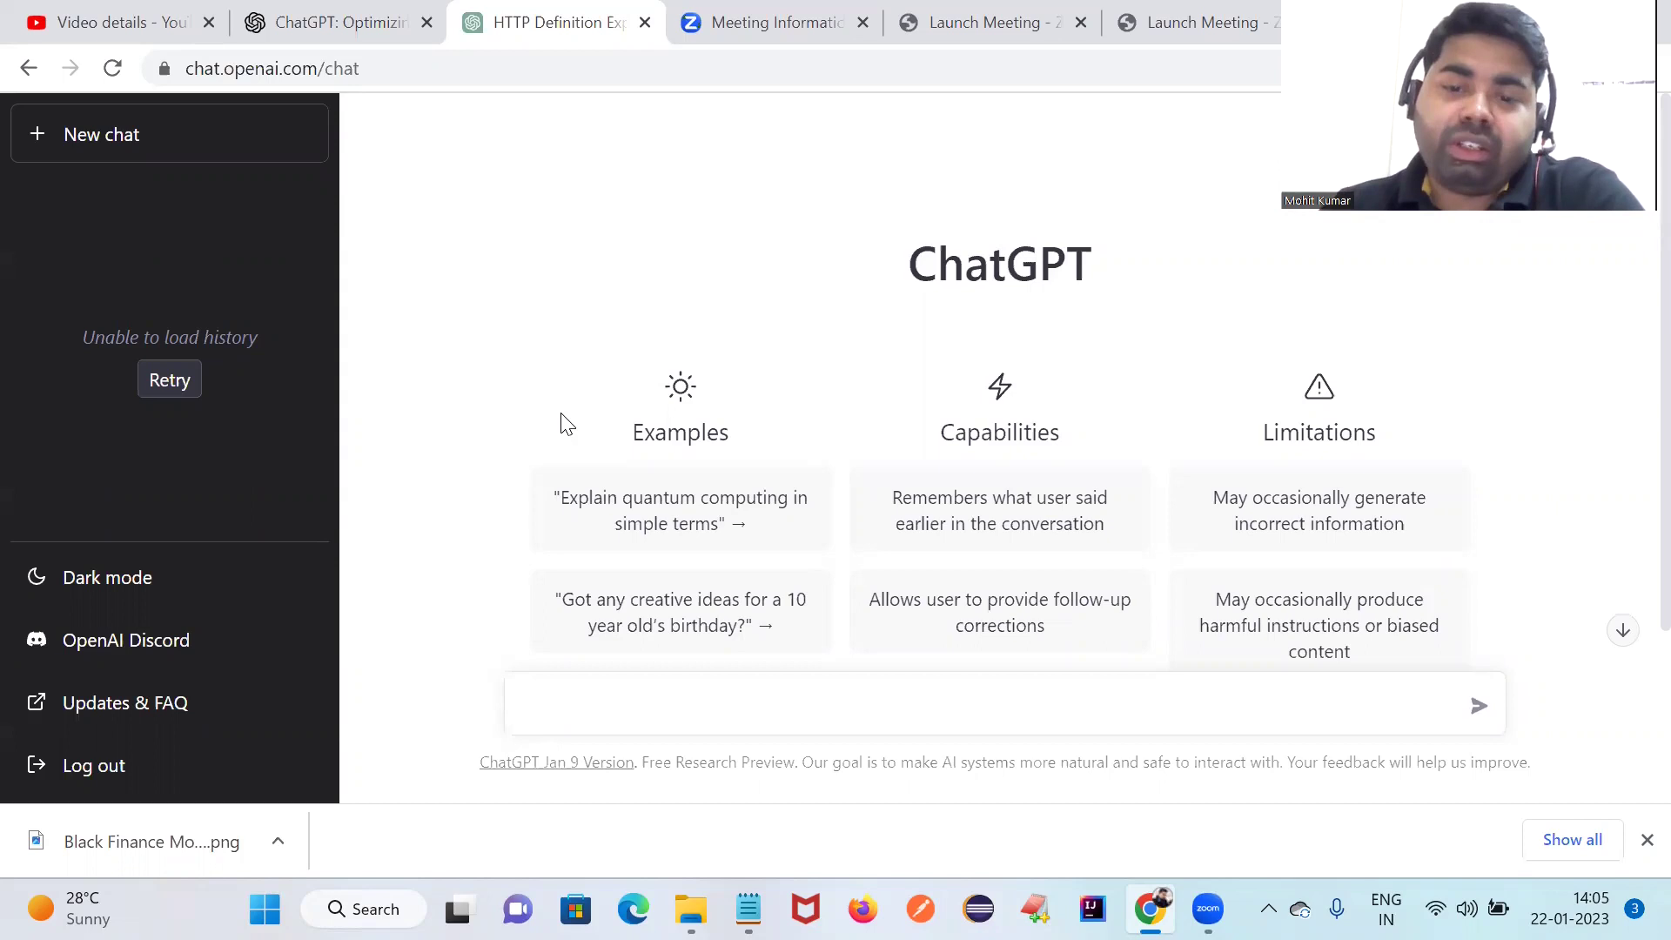
# Try to submit the prompt "Write Test case for Login page for Amzon" in the chat.
pyautogui.click(633, 717)
pyautogui.write('Write Test case for ')
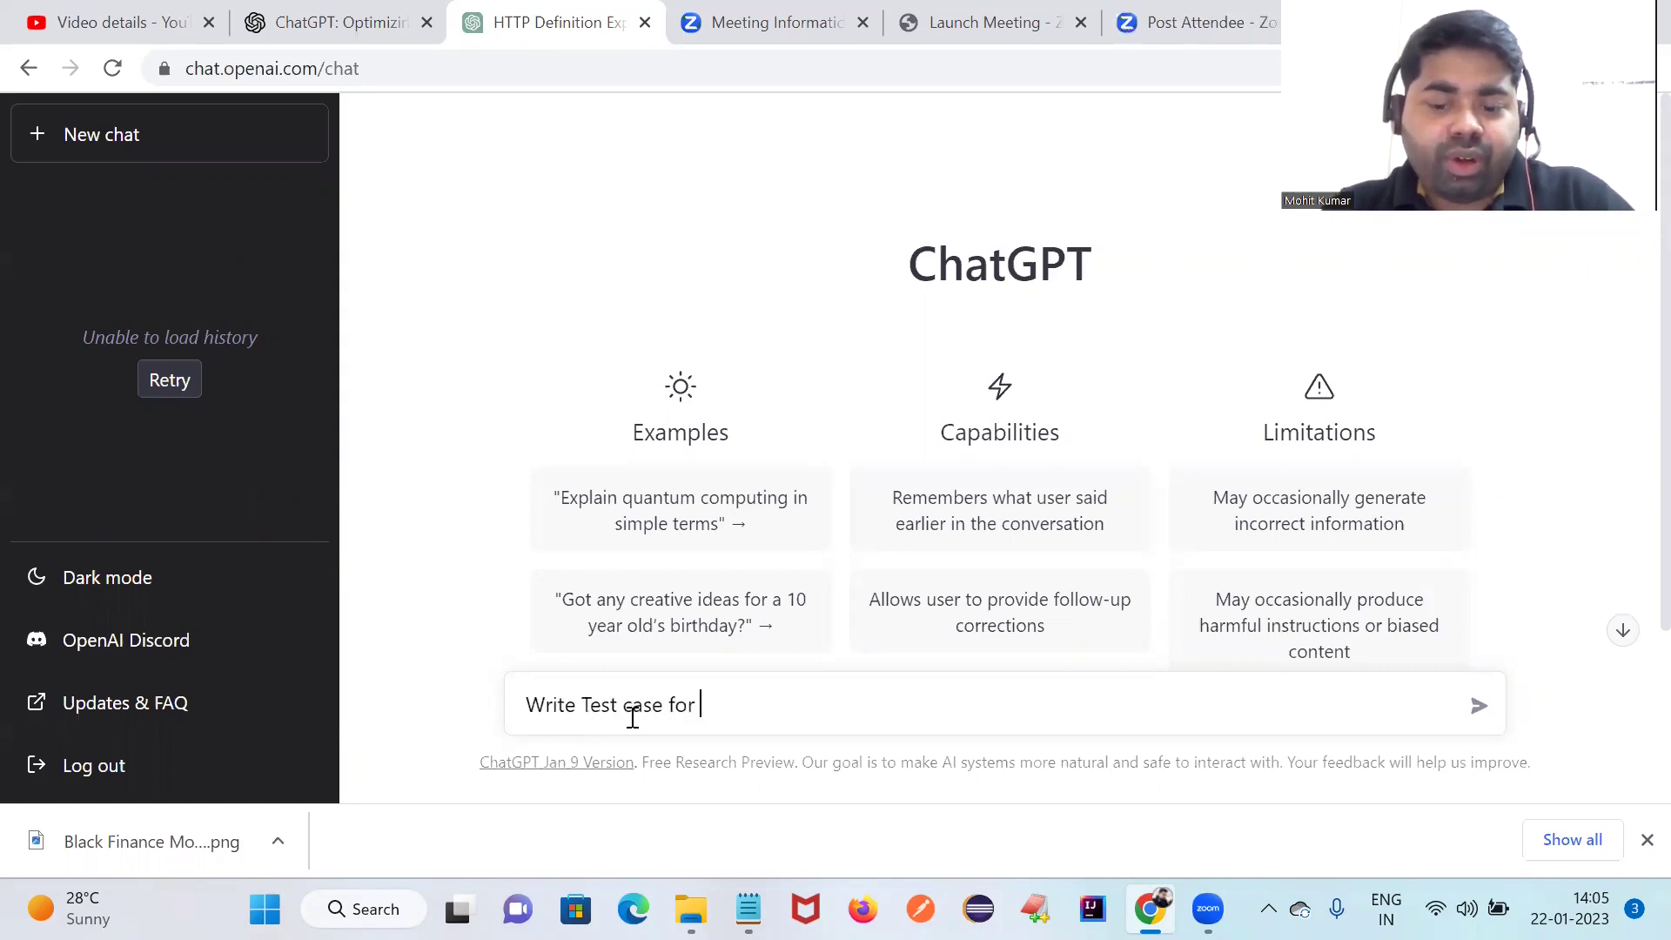
pyautogui.write('Login')
pyautogui.press('BackSpace')
pyautogui.press('BackSpace')
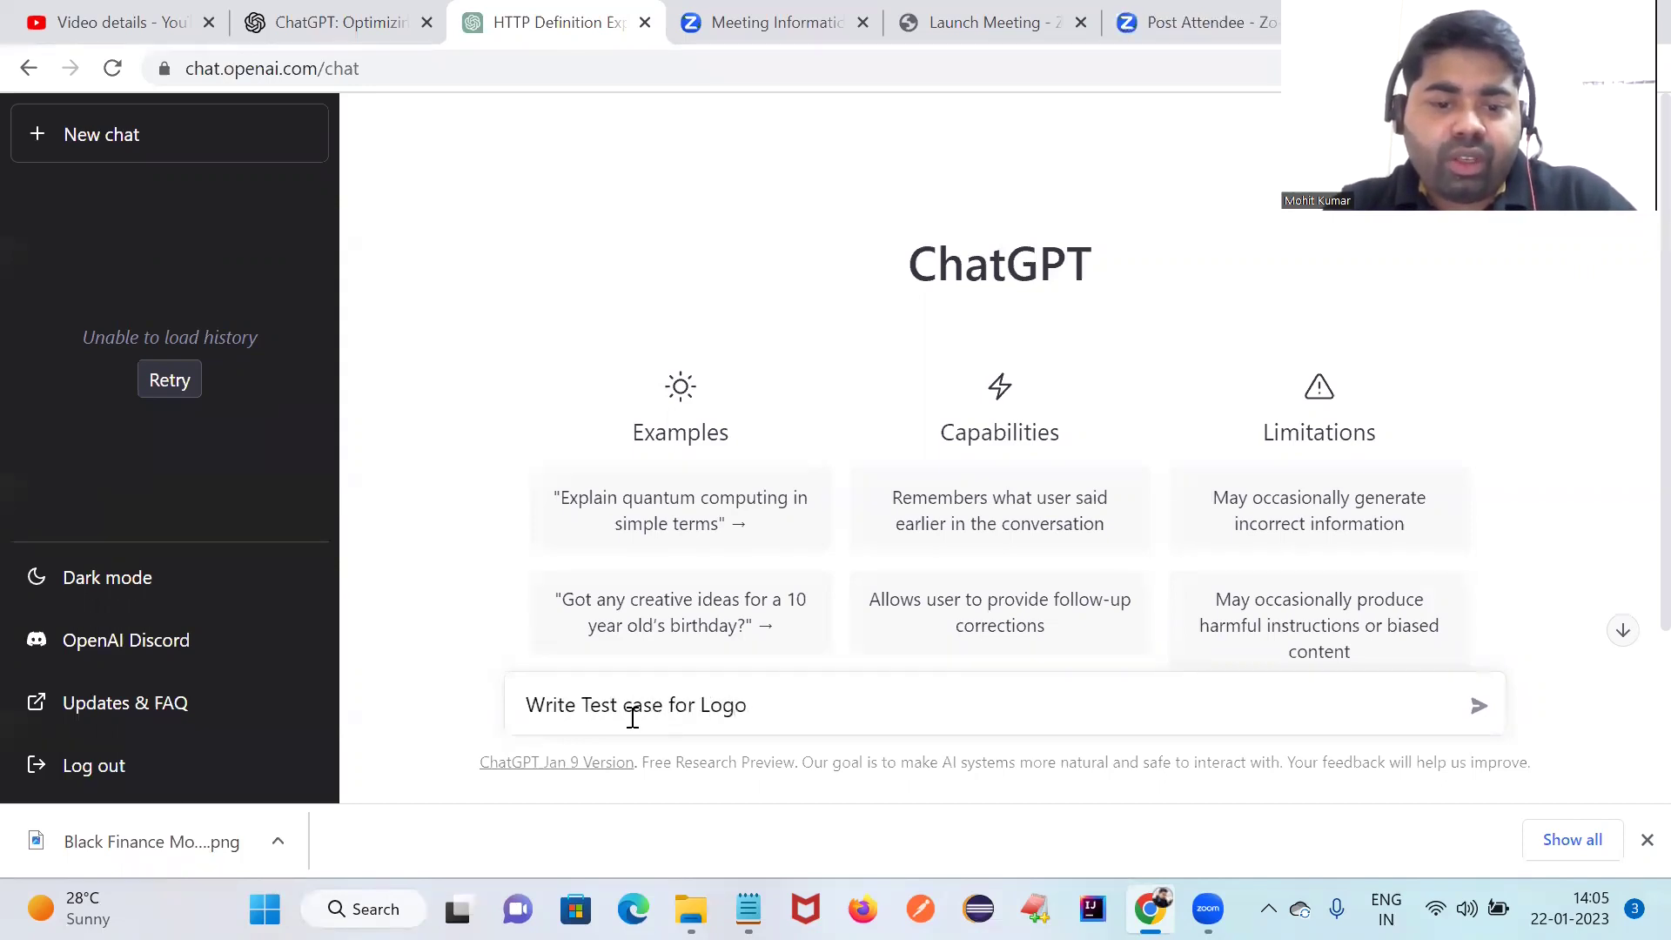
pyautogui.write('in page')
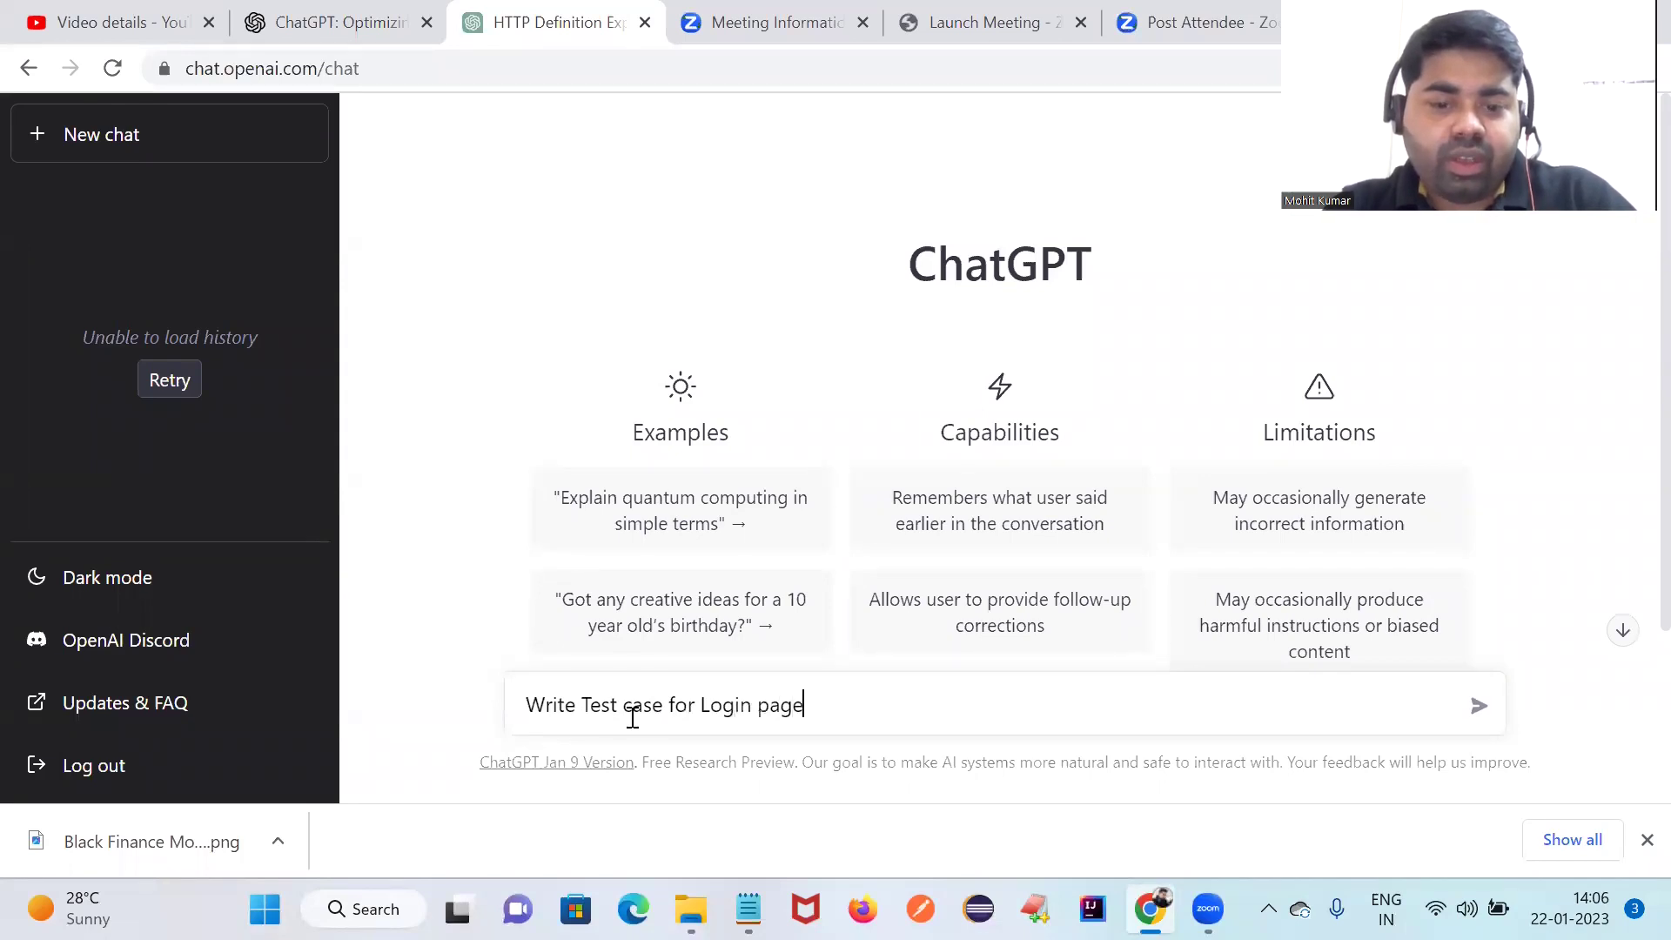
pyautogui.write(' for Ama')
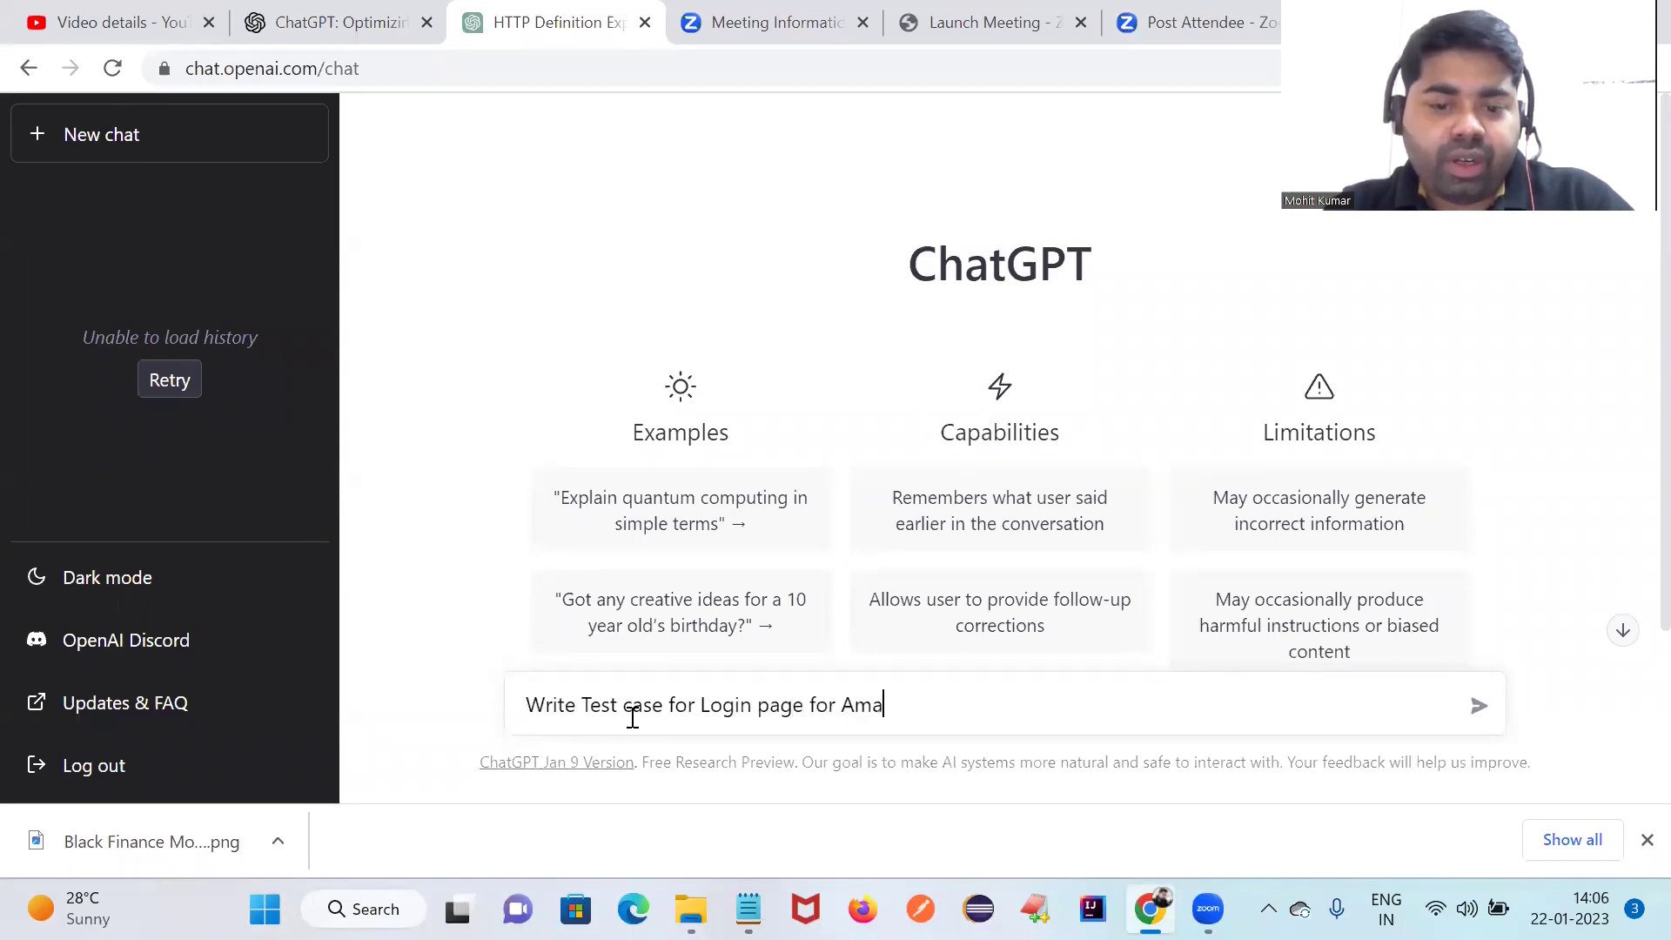
pyautogui.write('zo')
pyautogui.press('BackSpace')
pyautogui.press('BackSpace')
pyautogui.press('BackSpace')
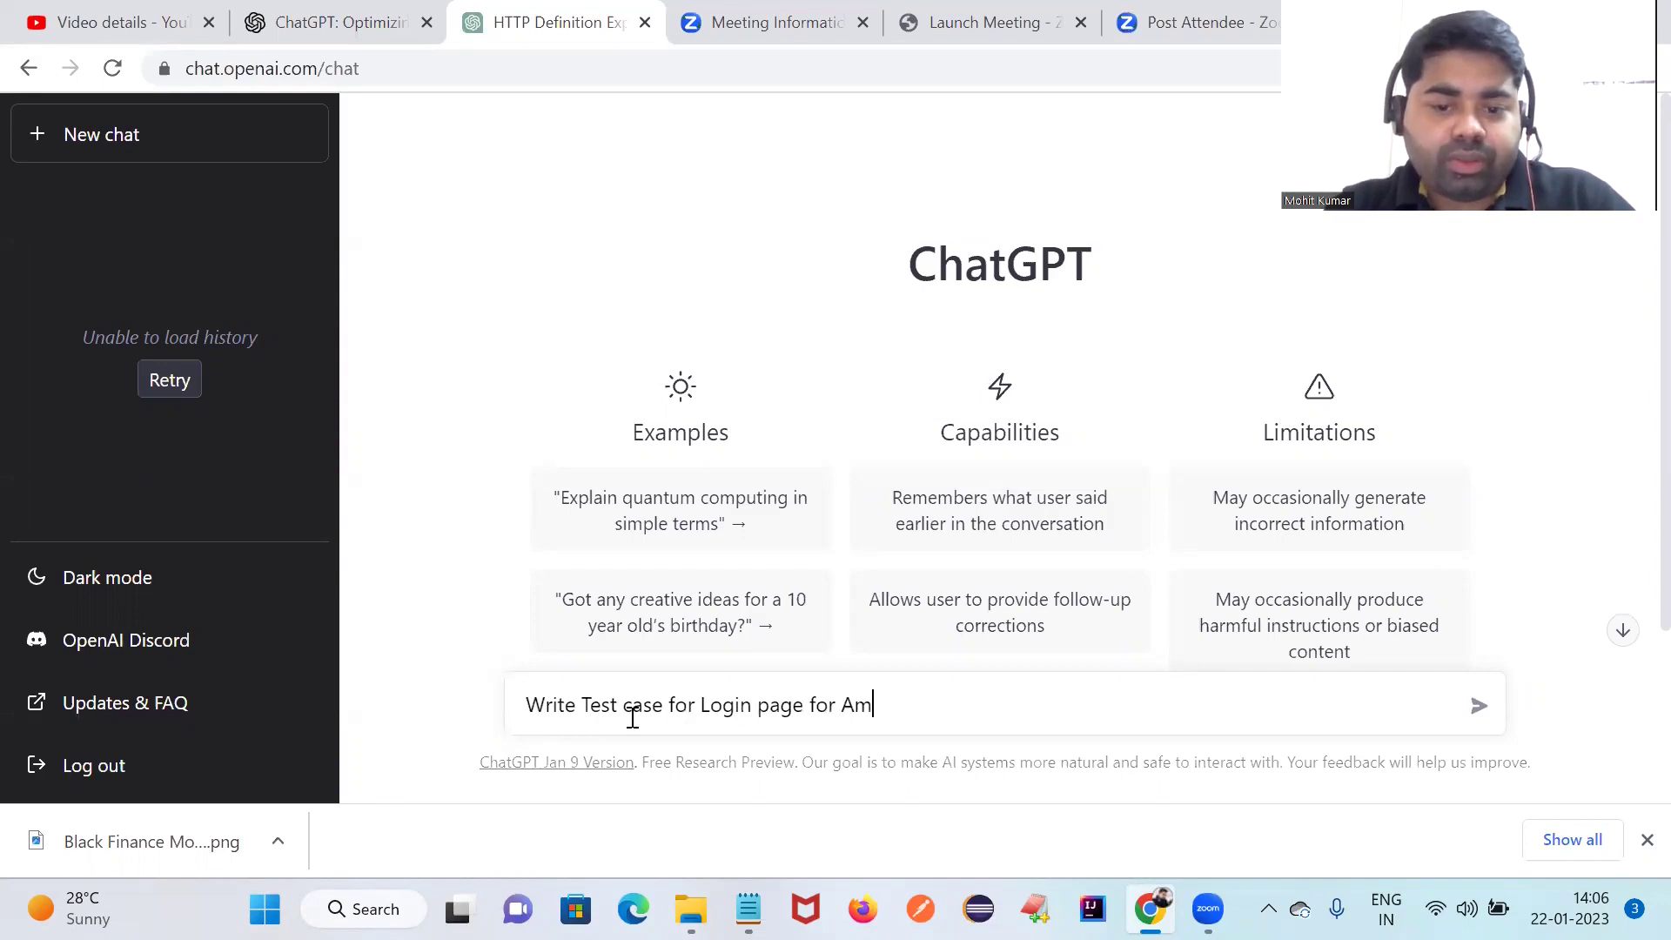
pyautogui.write('a')
pyautogui.press('BackSpace')
pyautogui.press('BackSpace')
pyautogui.write('mzon')
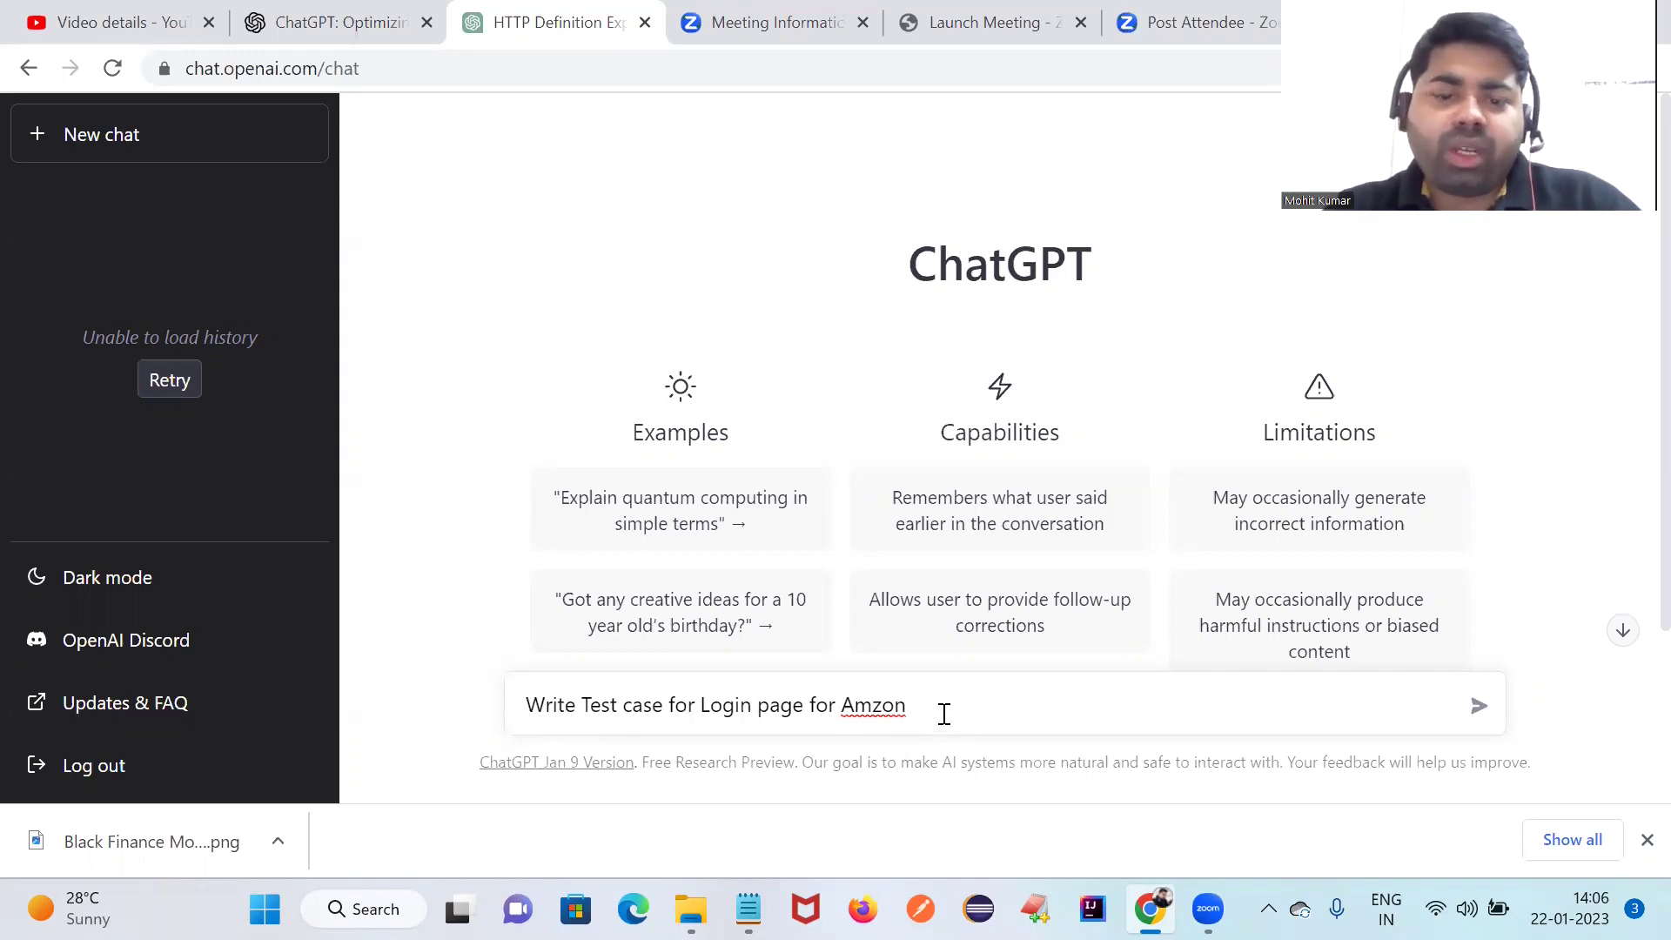
pyautogui.click(1478, 705)
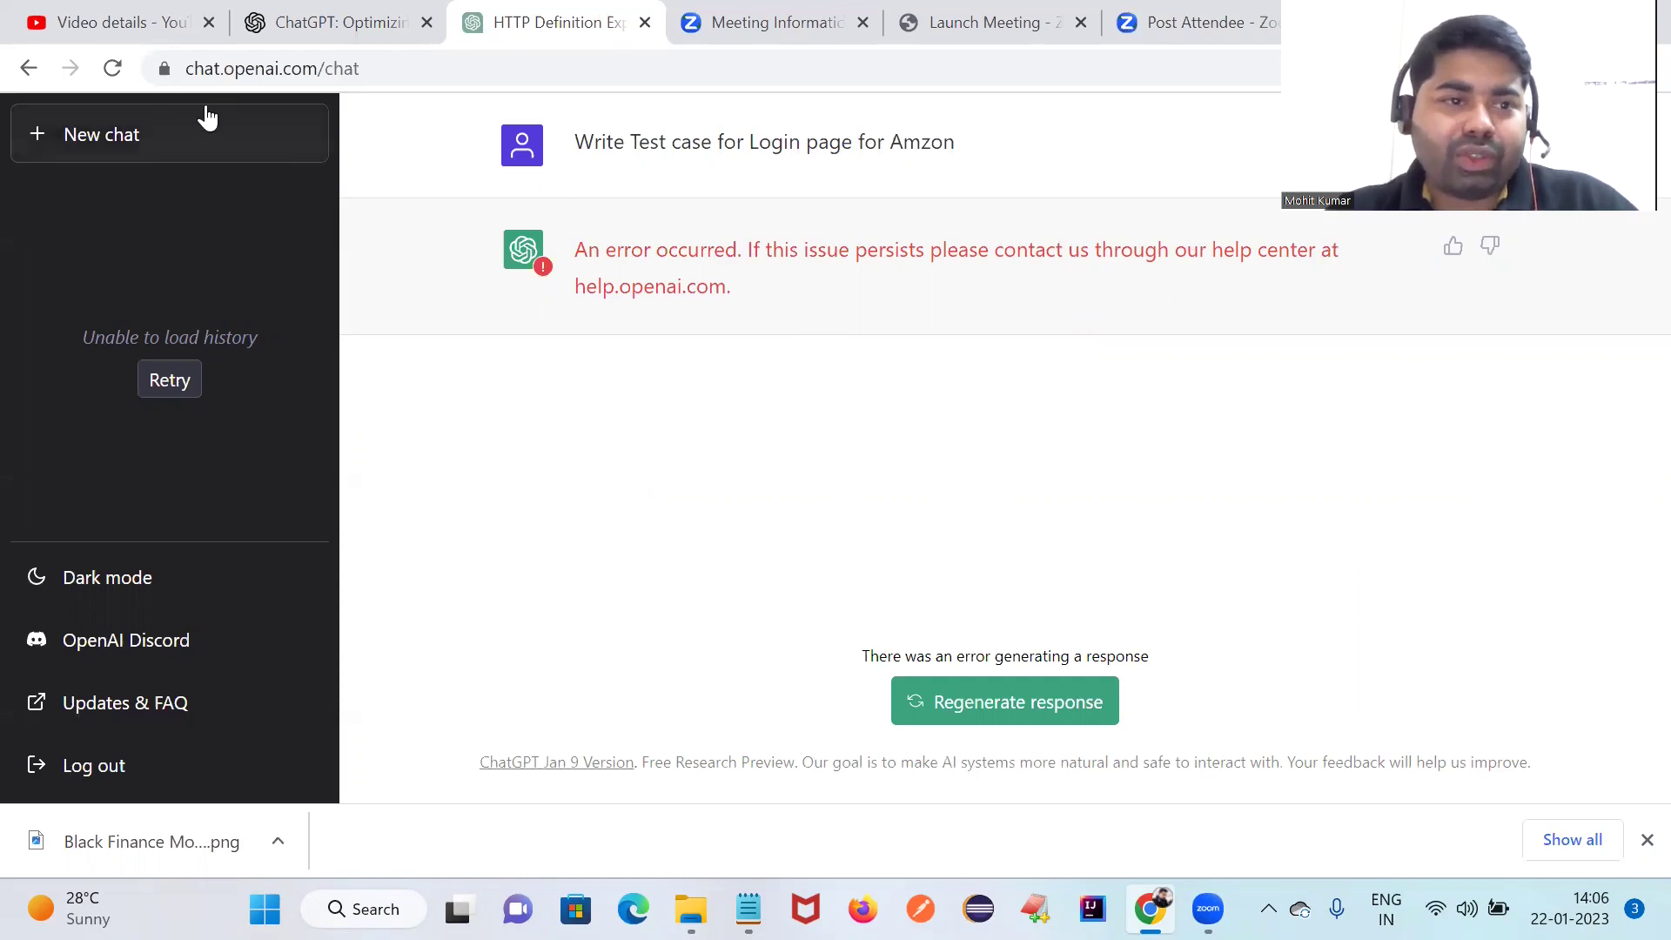
# Reload the chat page and submit the prompt "Write Test case for Login Page for Amazon".
pyautogui.click(119, 69)
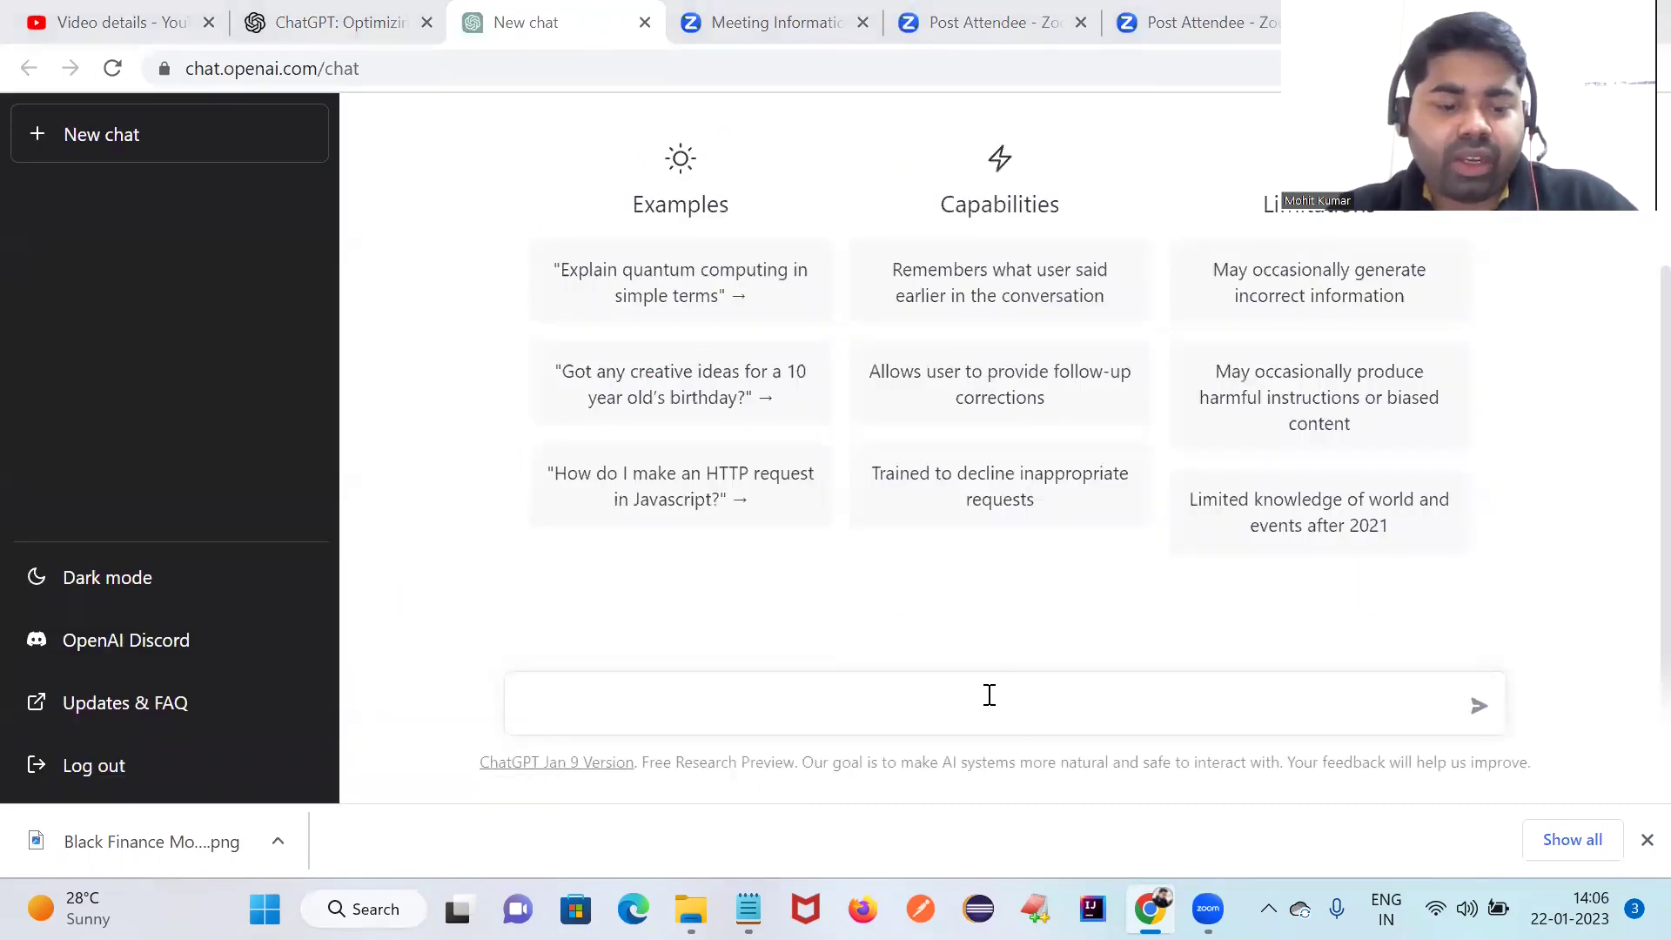
pyautogui.write('Write')
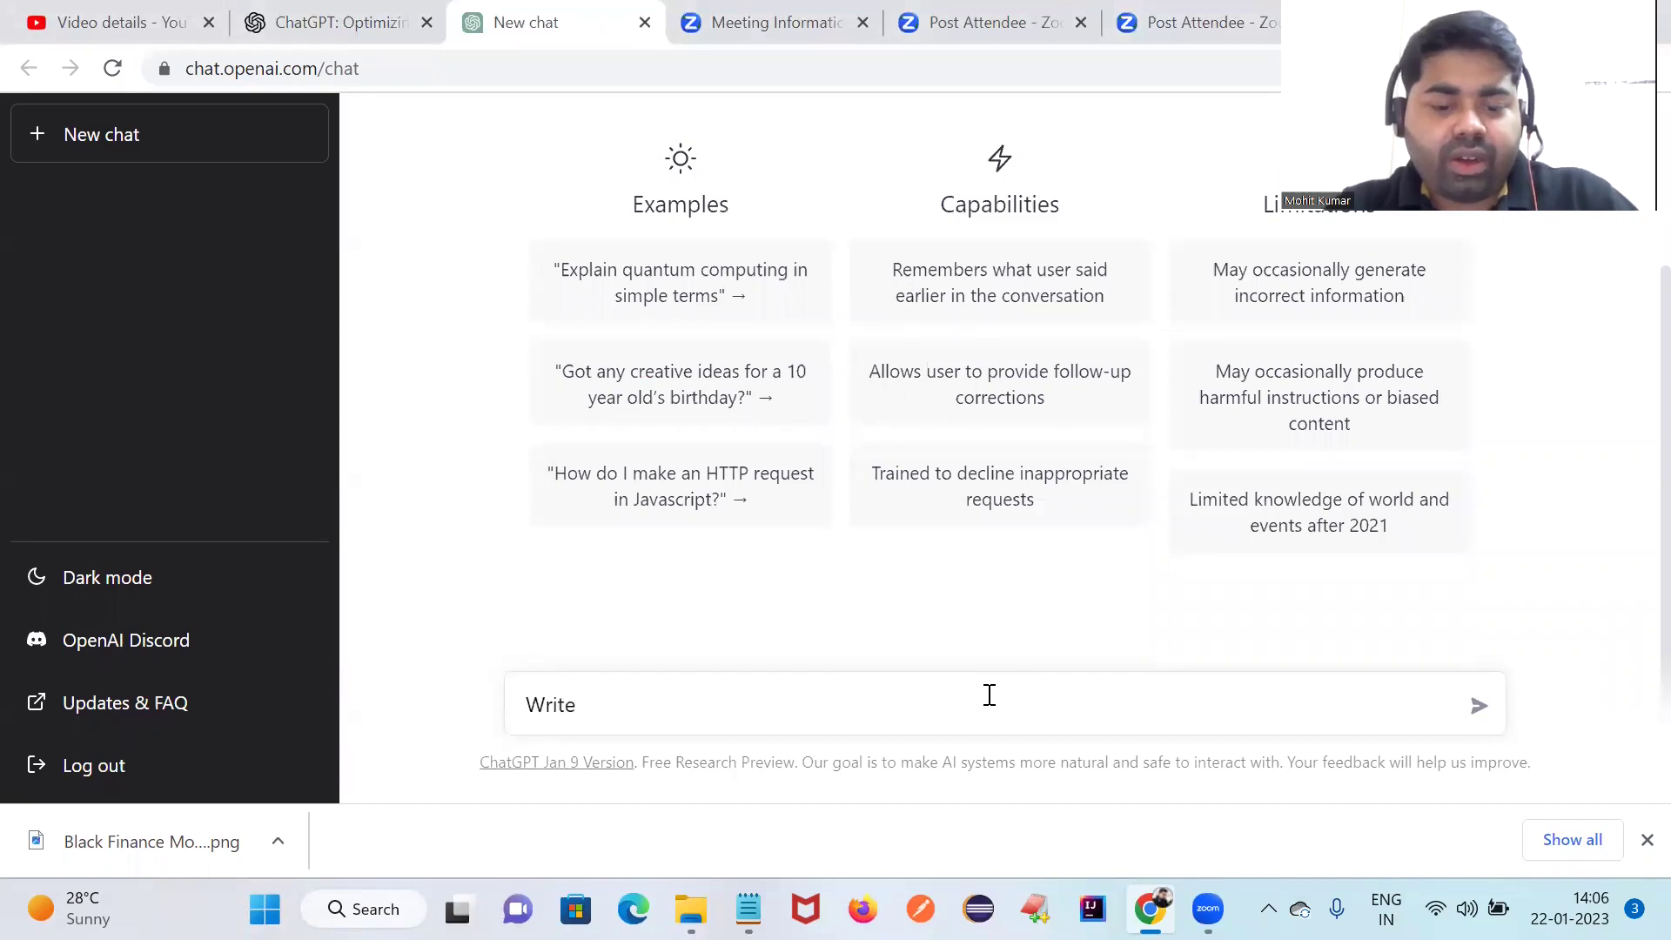
pyautogui.write(' Test case fo')
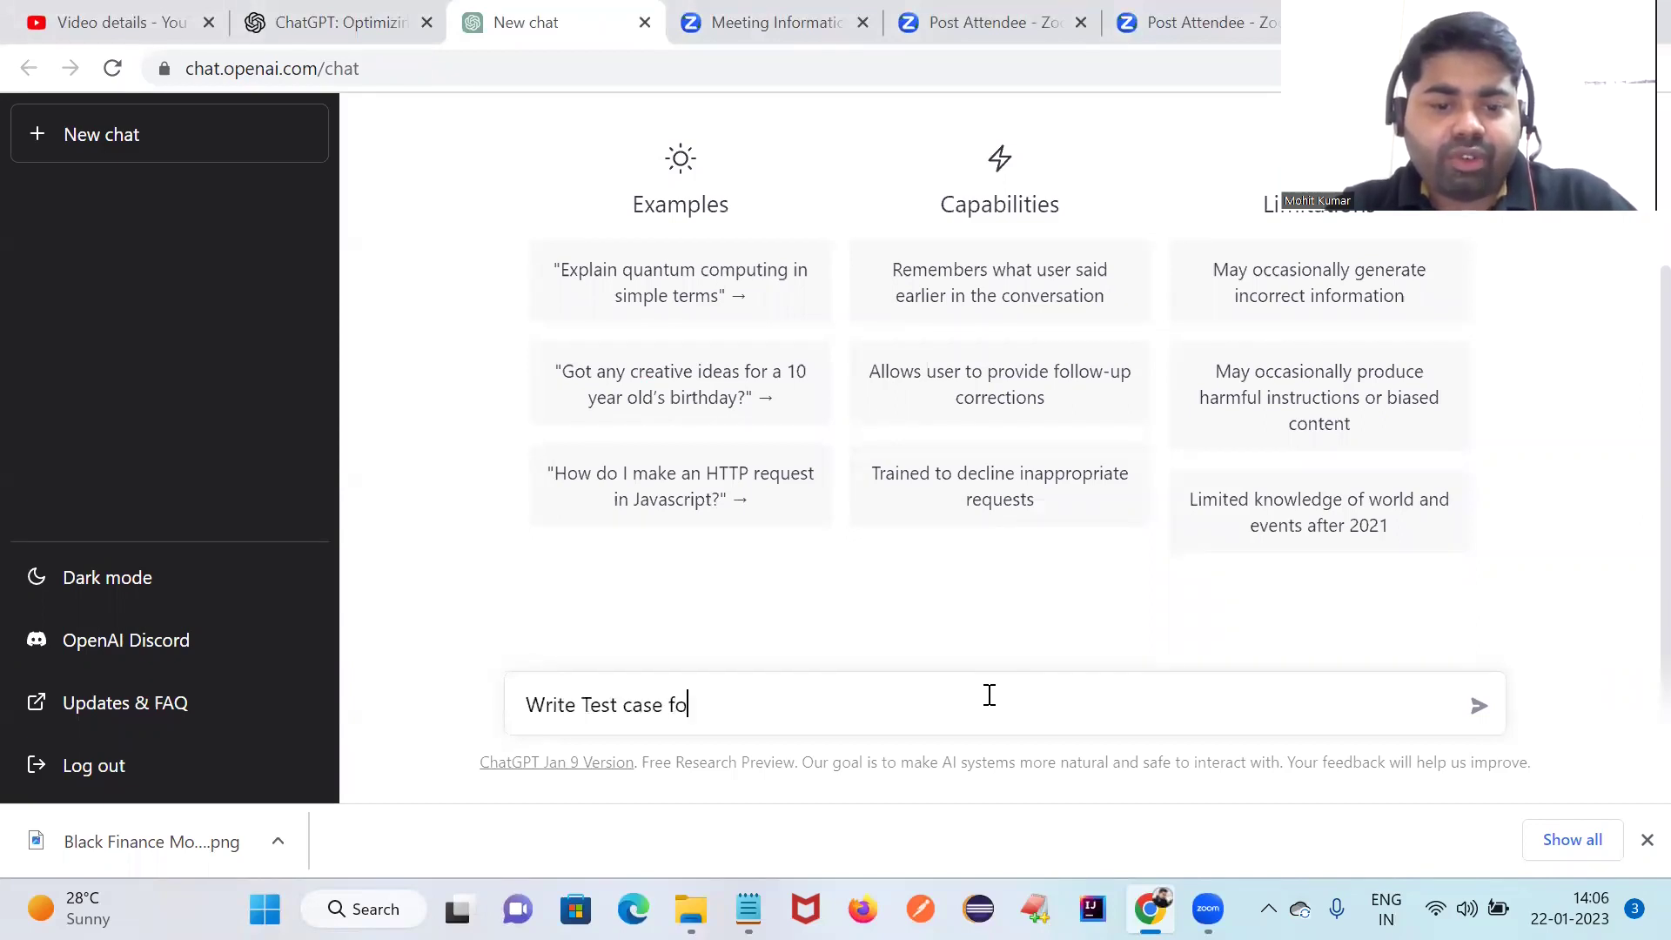
pyautogui.write('r Login A')
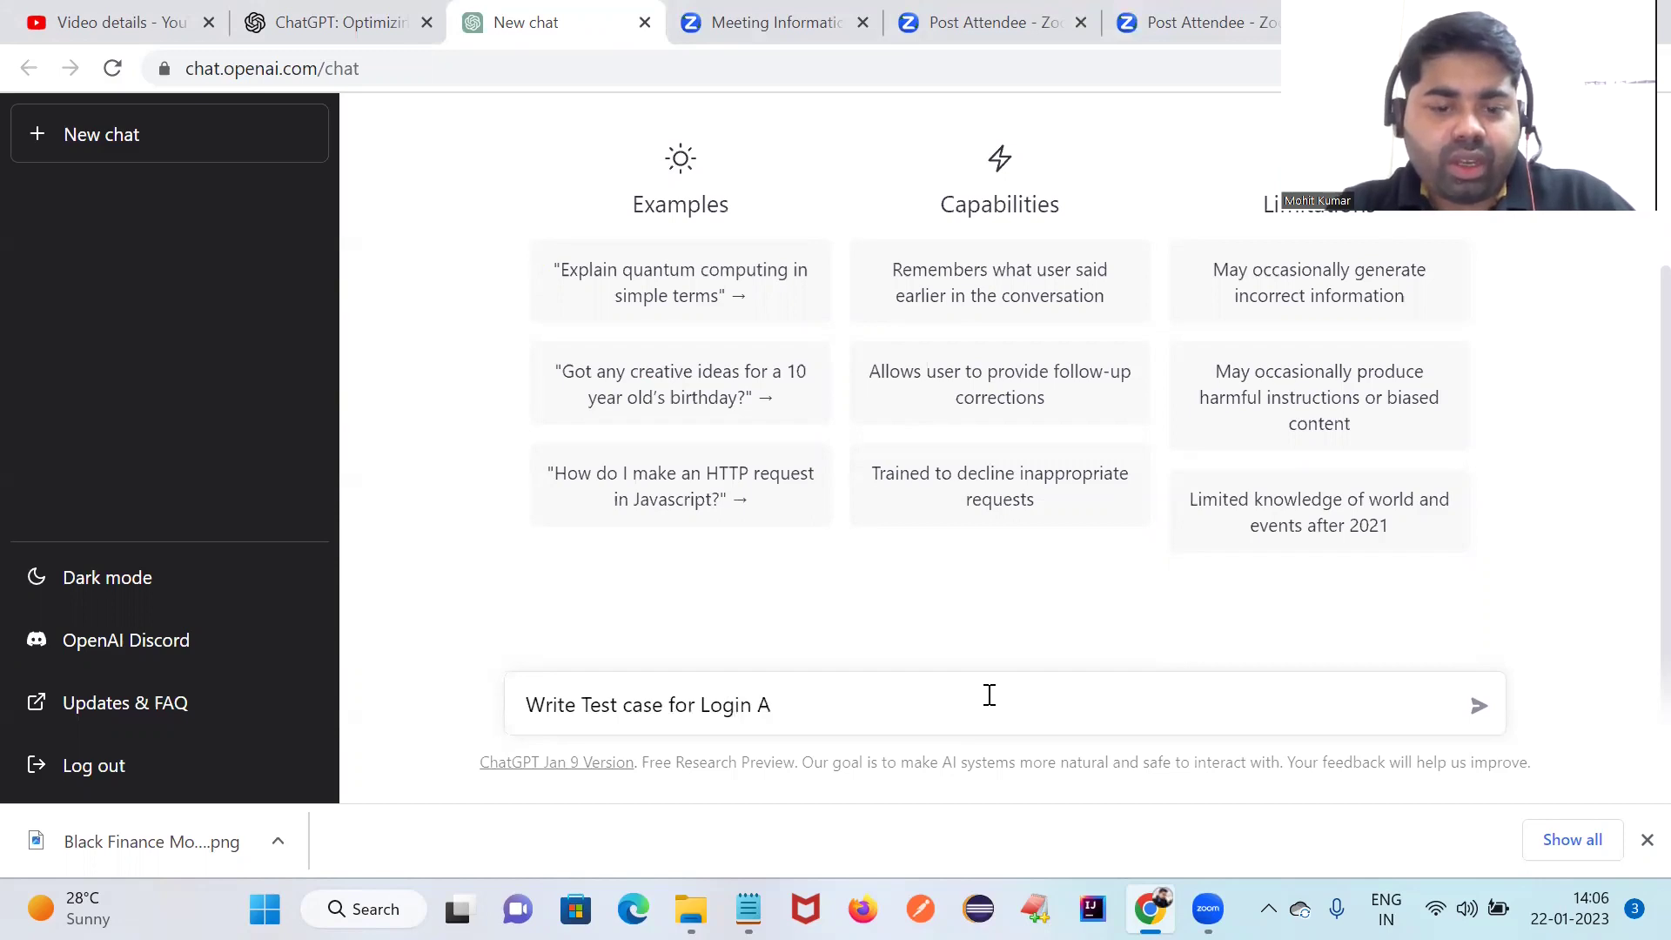
pyautogui.press('BackSpace')
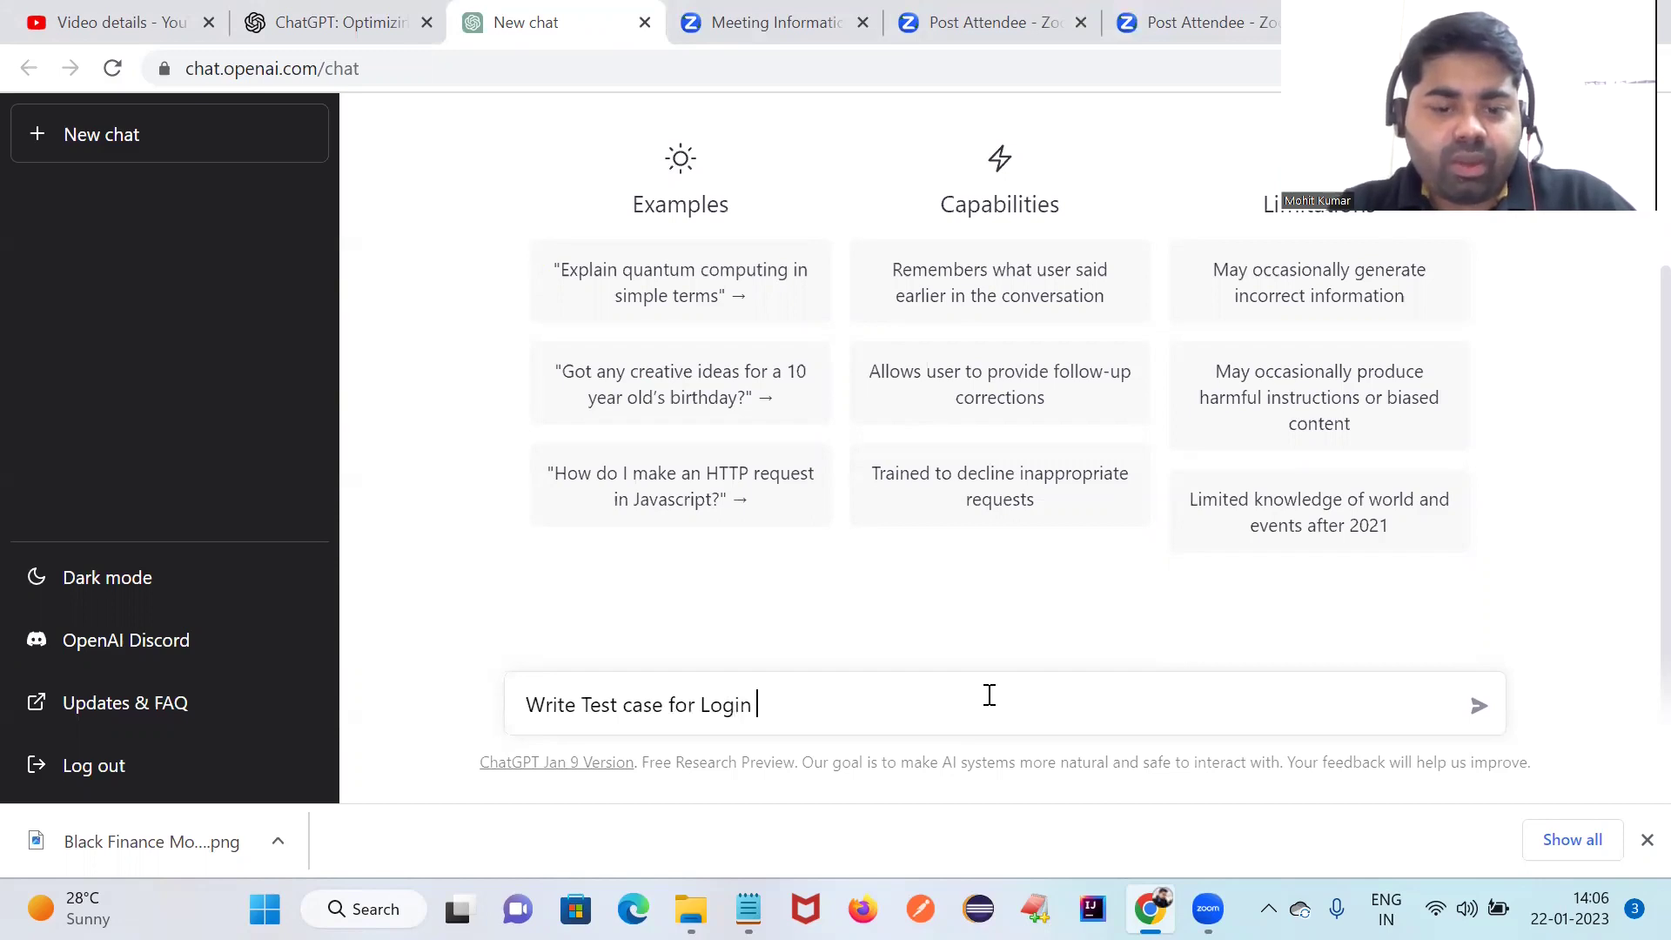
pyautogui.write('Pafe')
pyautogui.press('BackSpace')
pyautogui.press('BackSpace')
pyautogui.write('g')
pyautogui.press('BackSpace')
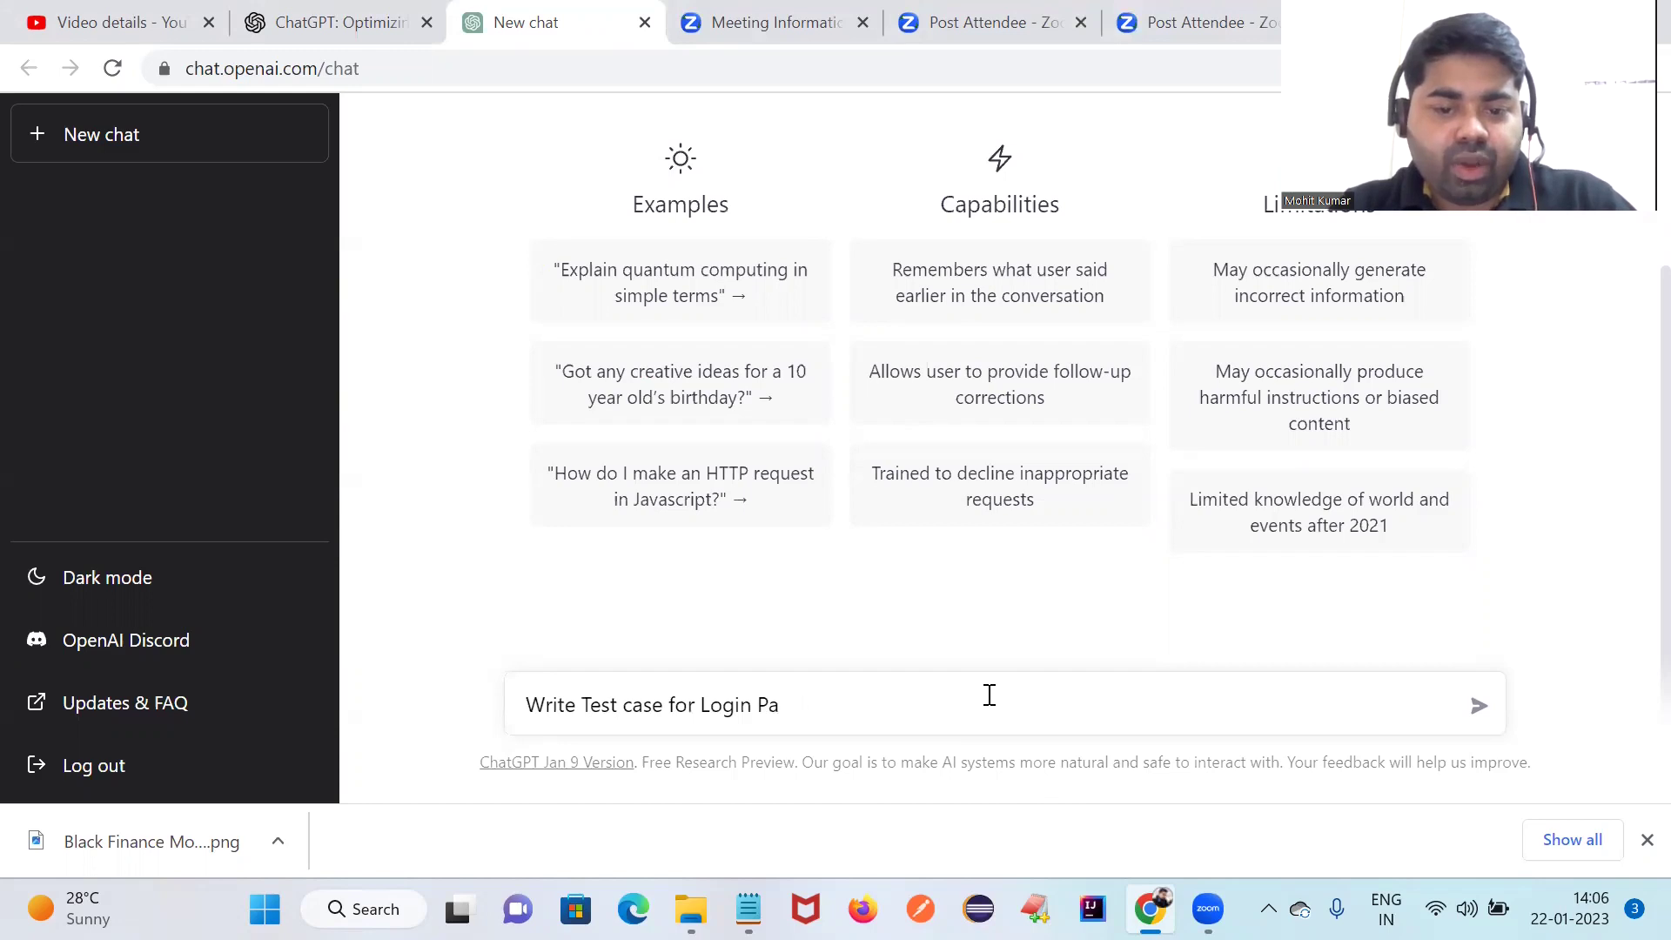
pyautogui.write('ge f')
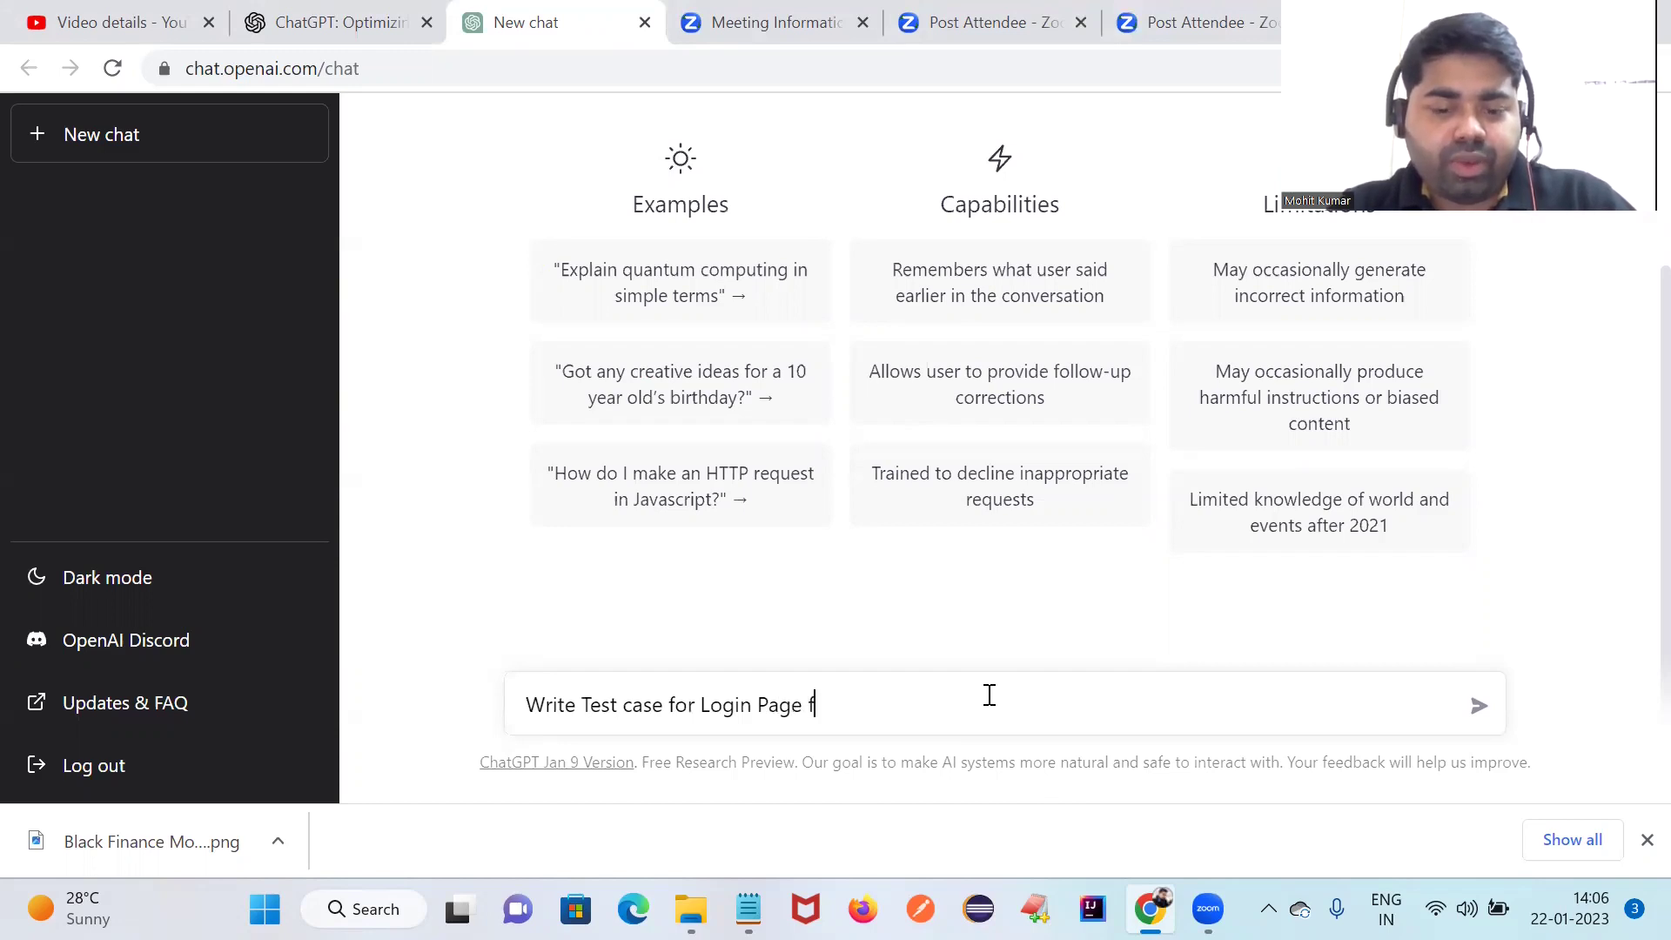
pyautogui.write('or Amazon')
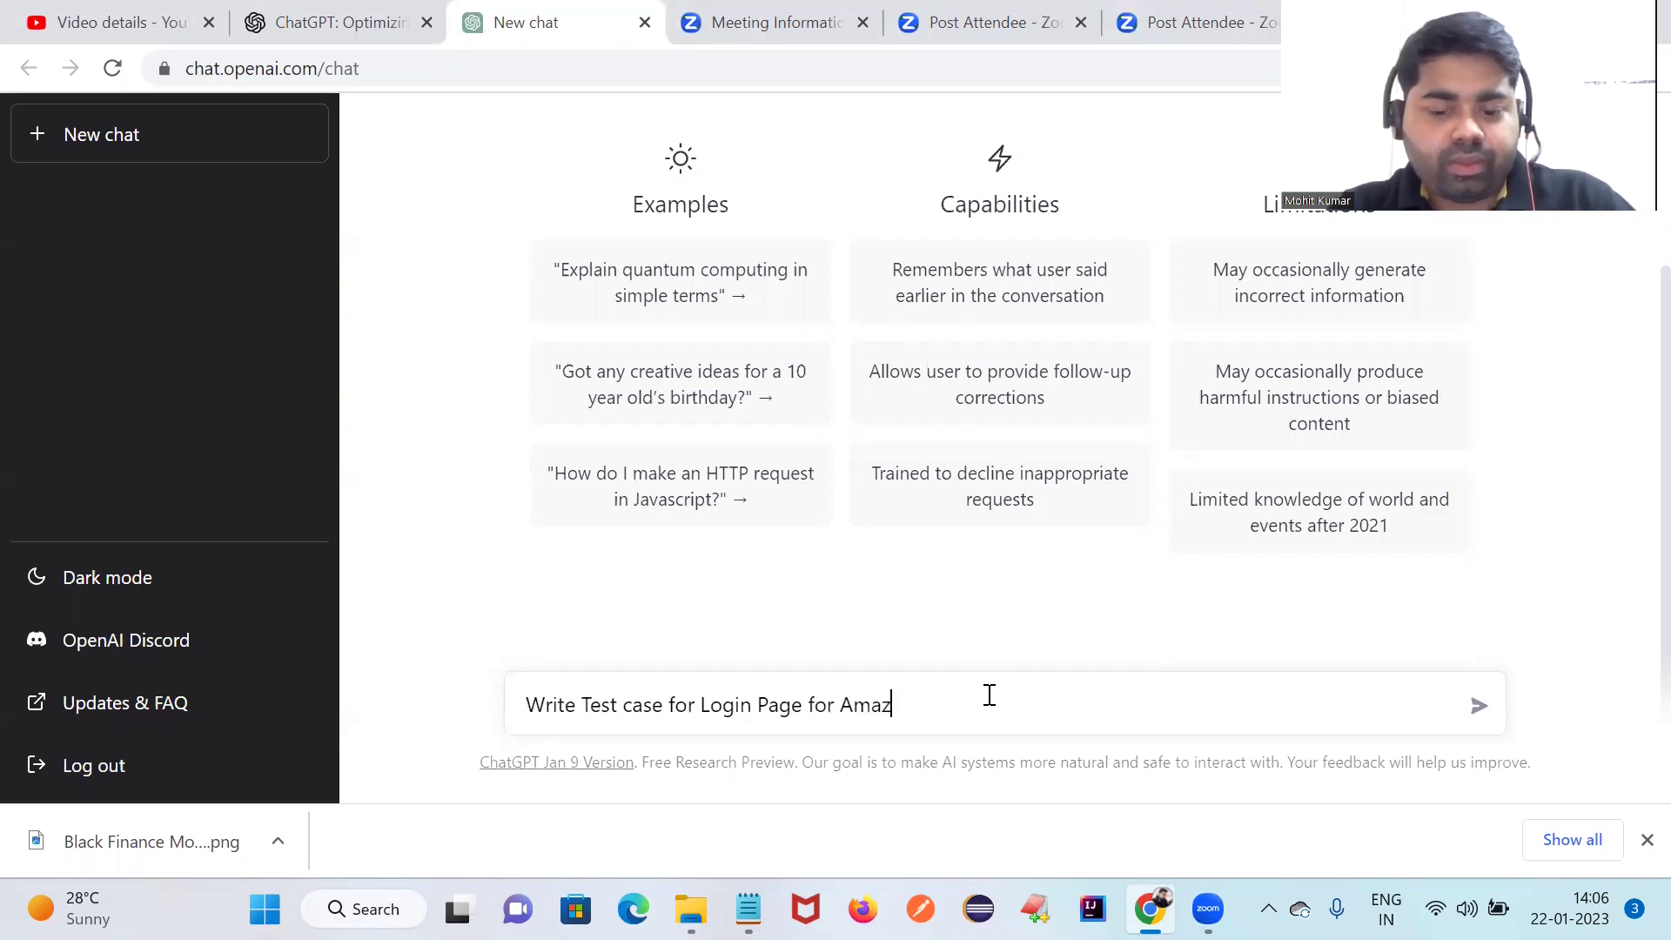
pyautogui.click(1479, 705)
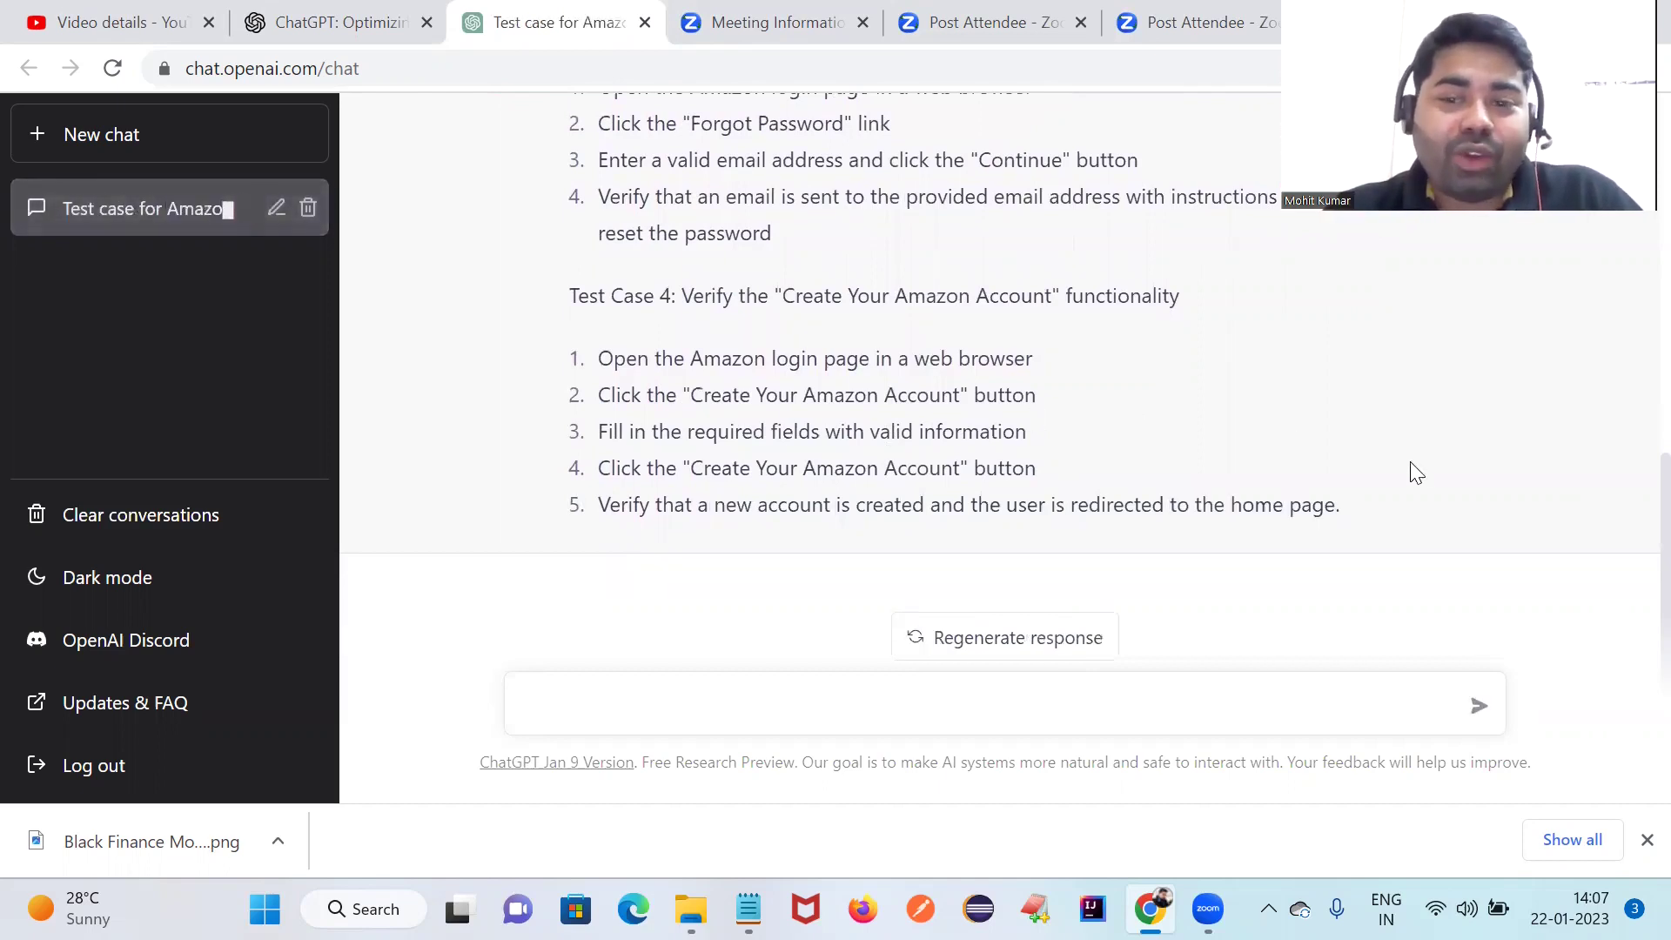
# Read through the generated Amazon login page test cases, checking each case's title and steps.
pyautogui.scroll(4, 1634, 494)
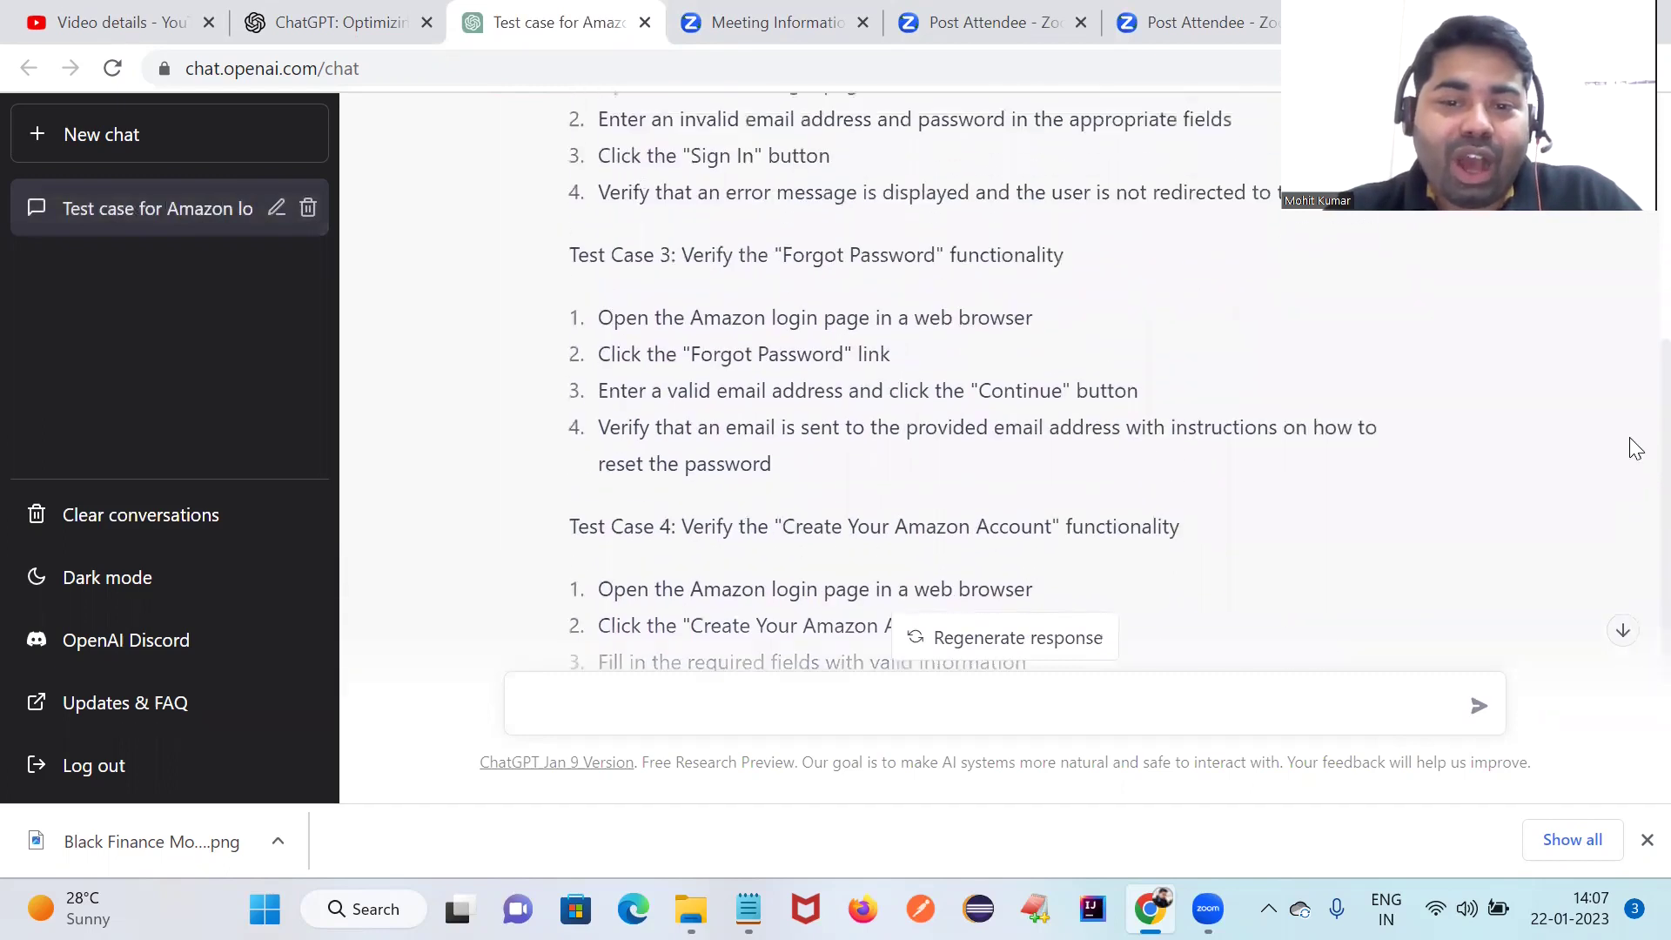
pyautogui.scroll(2, 1635, 298)
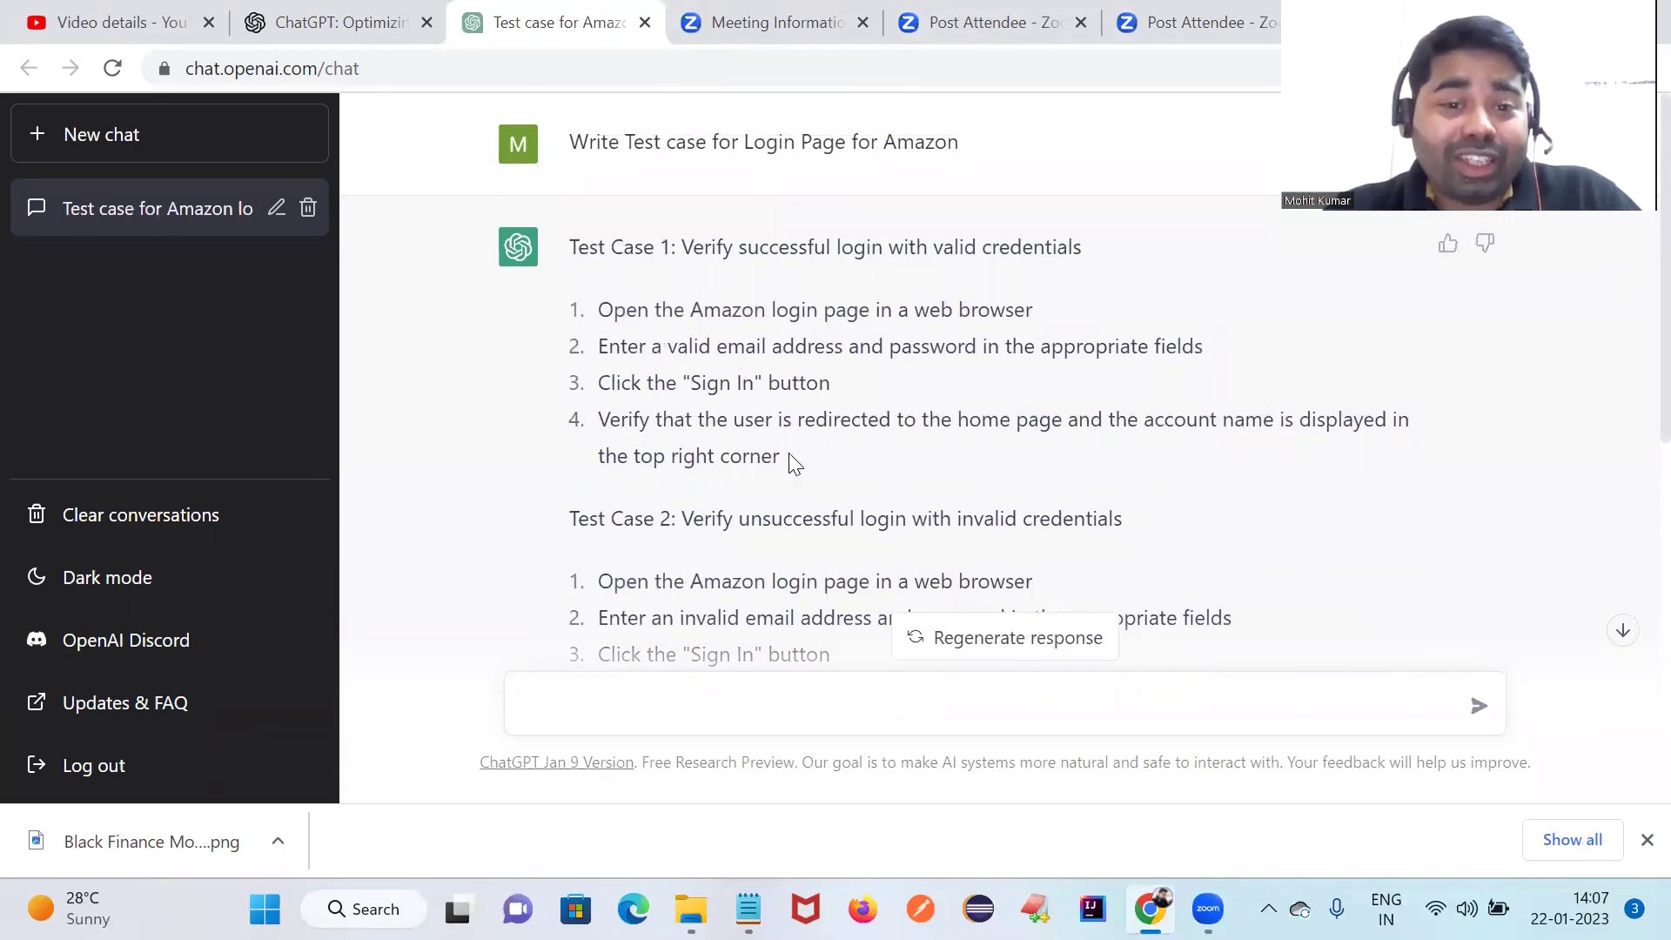
pyautogui.moveTo(804, 466); pyautogui.dragTo(576, 315)
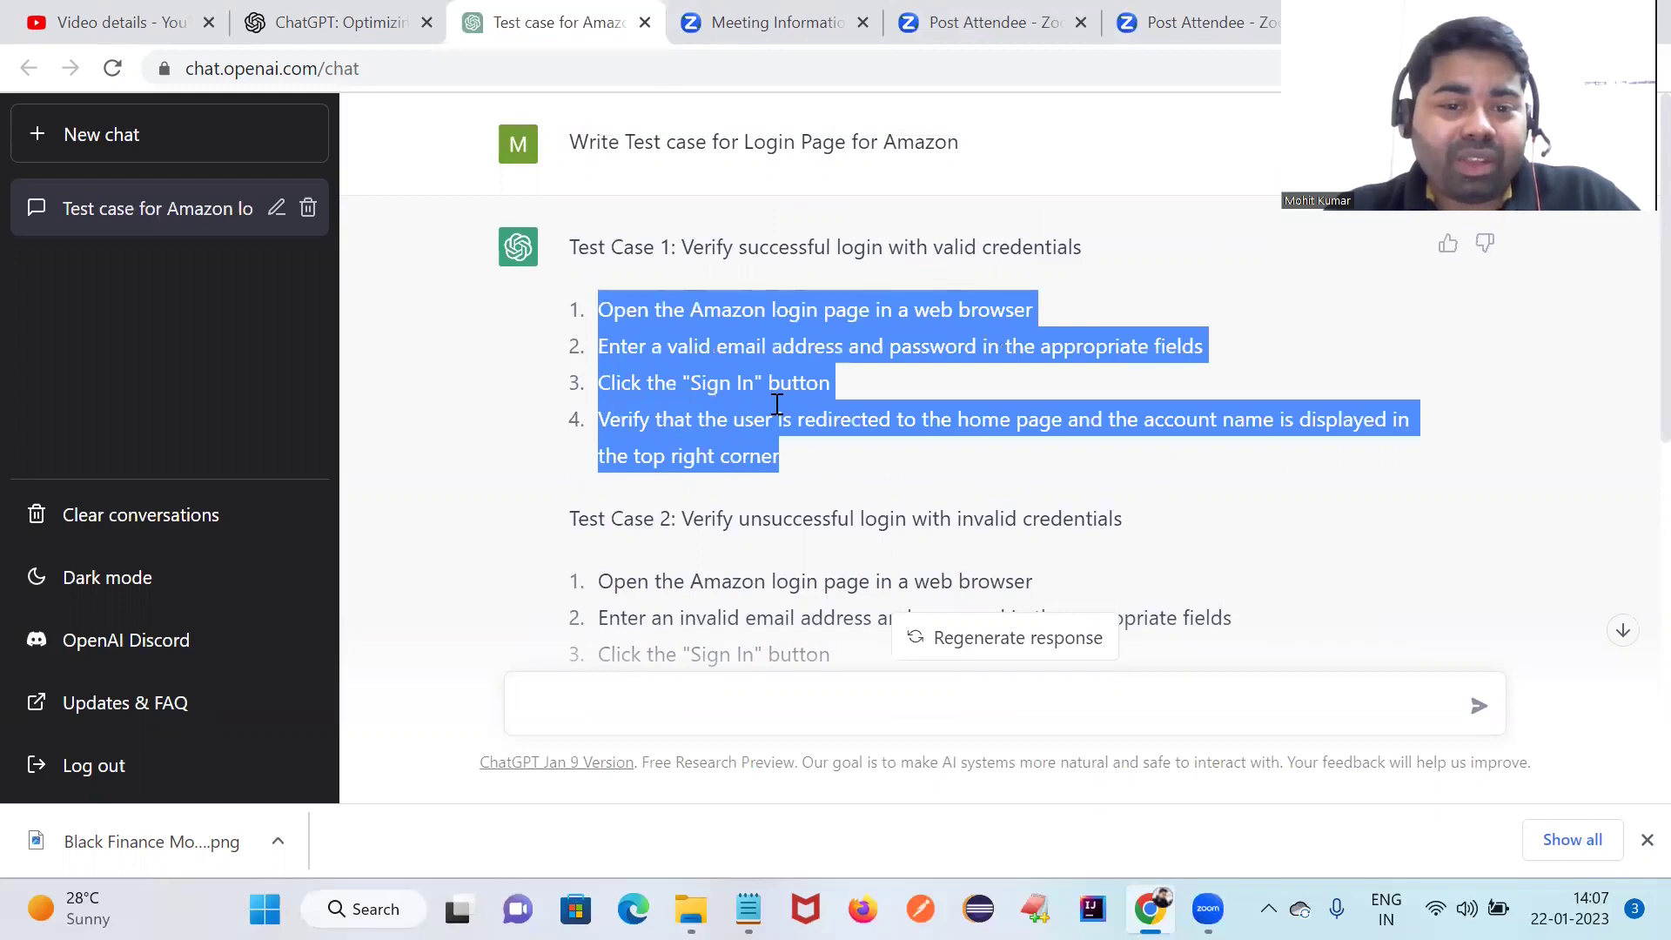
pyautogui.click(735, 497)
pyautogui.moveTo(682, 519); pyautogui.dragTo(802, 519)
pyautogui.click(746, 526)
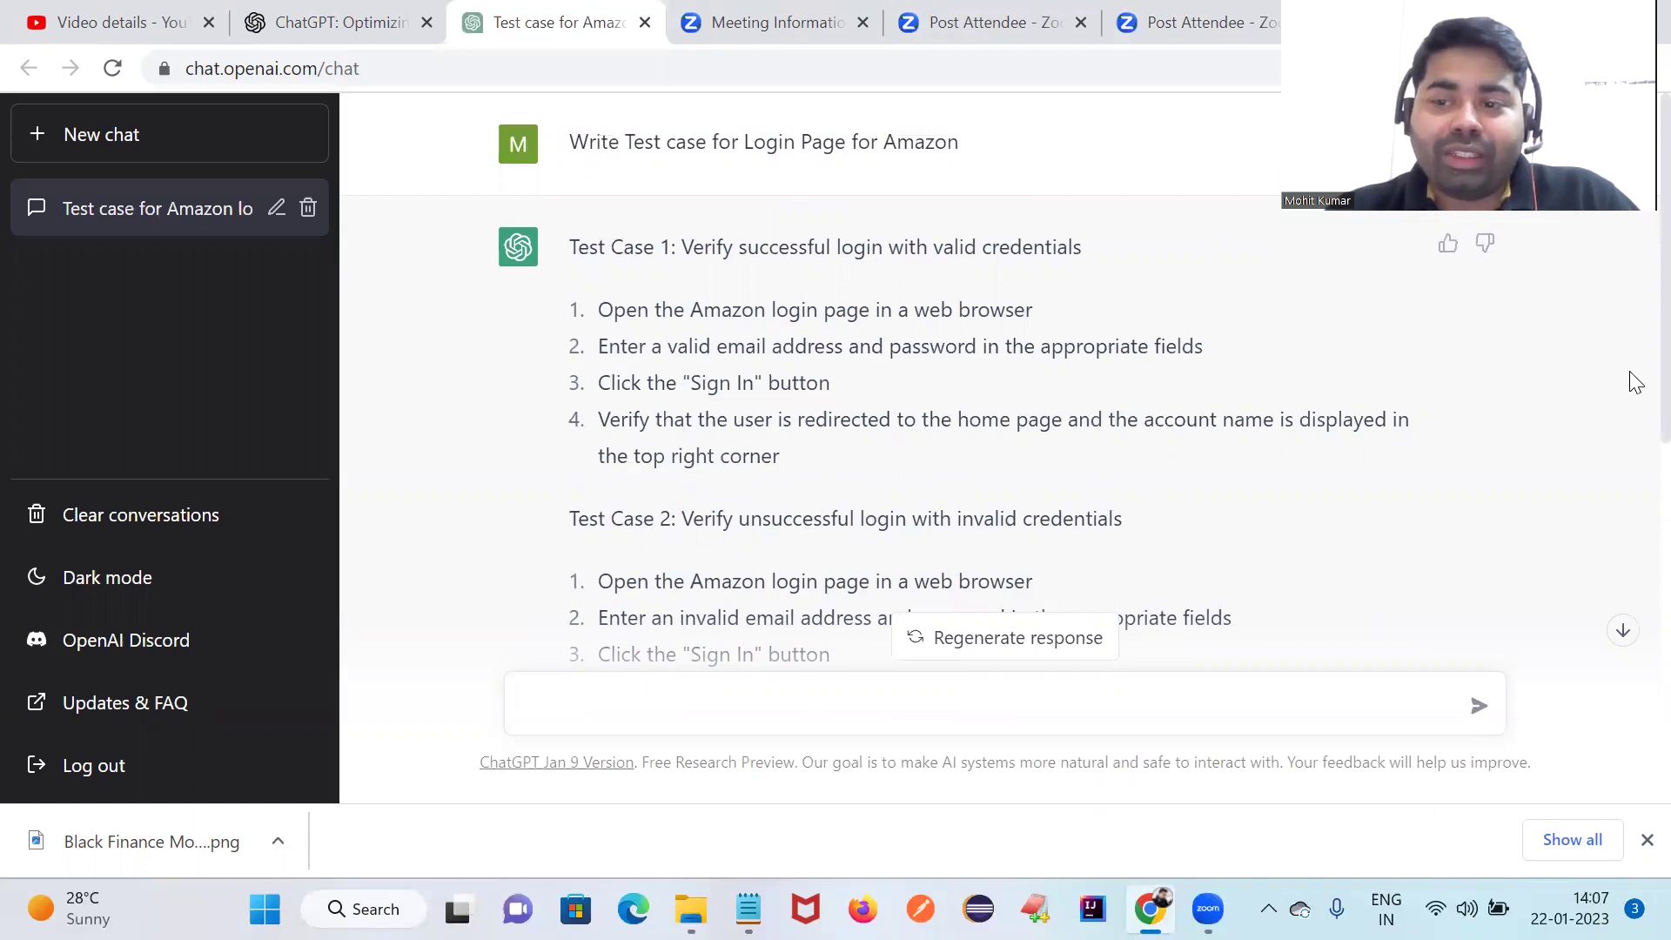
pyautogui.scroll(-5, 1632, 436)
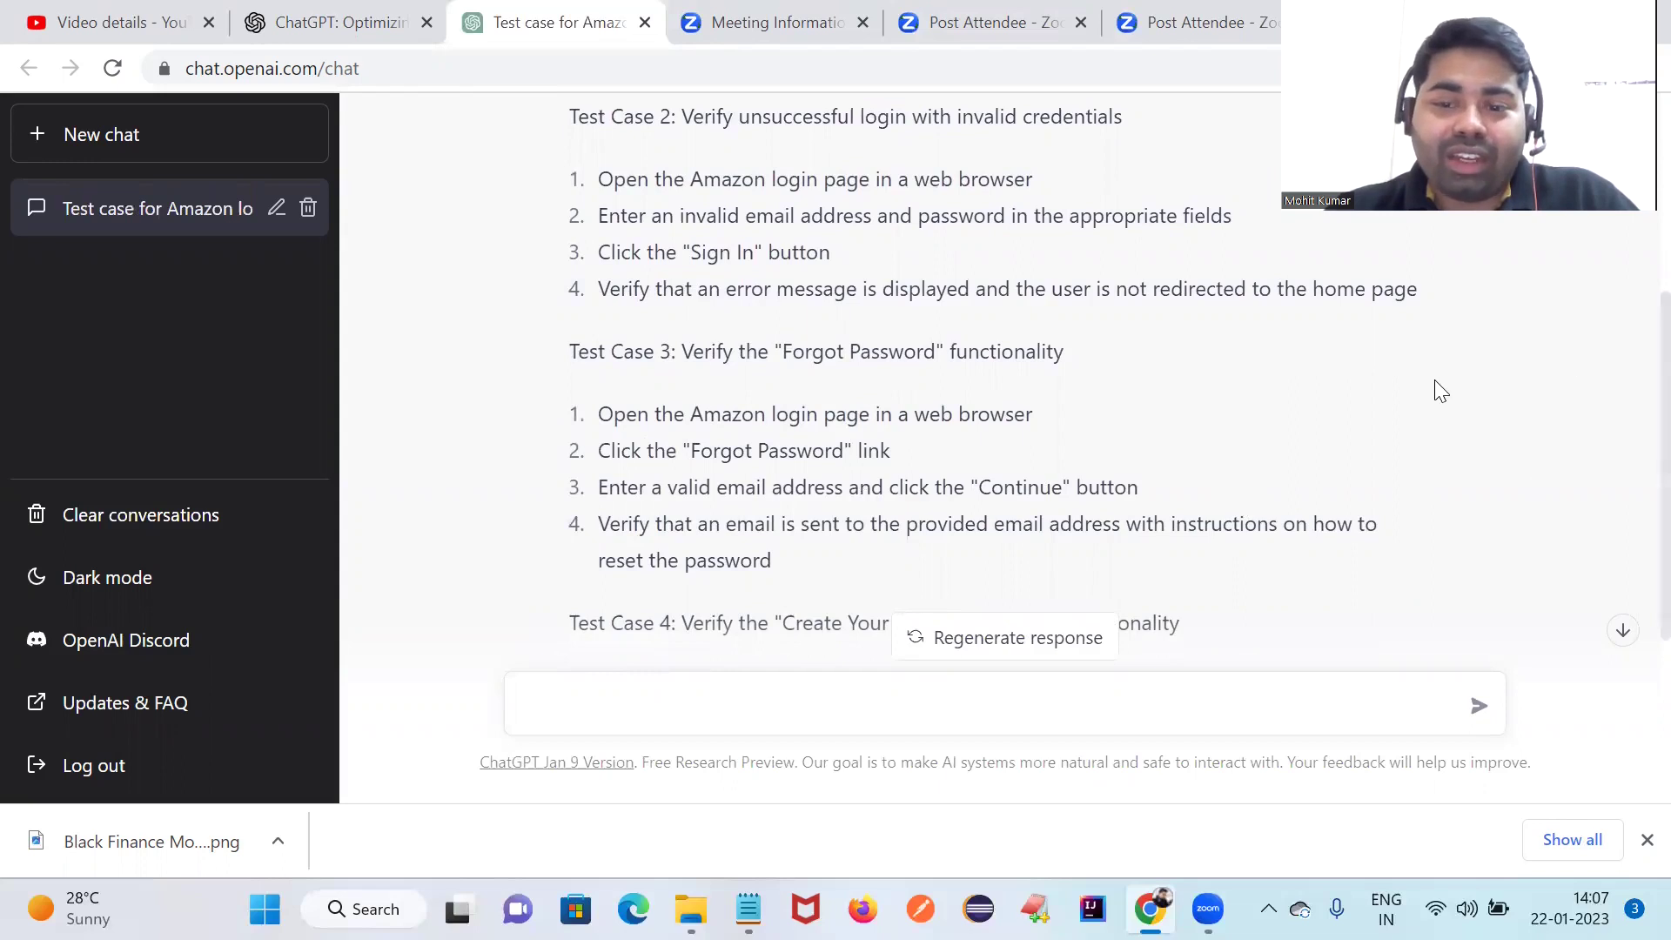
pyautogui.scroll(-3, 1440, 391)
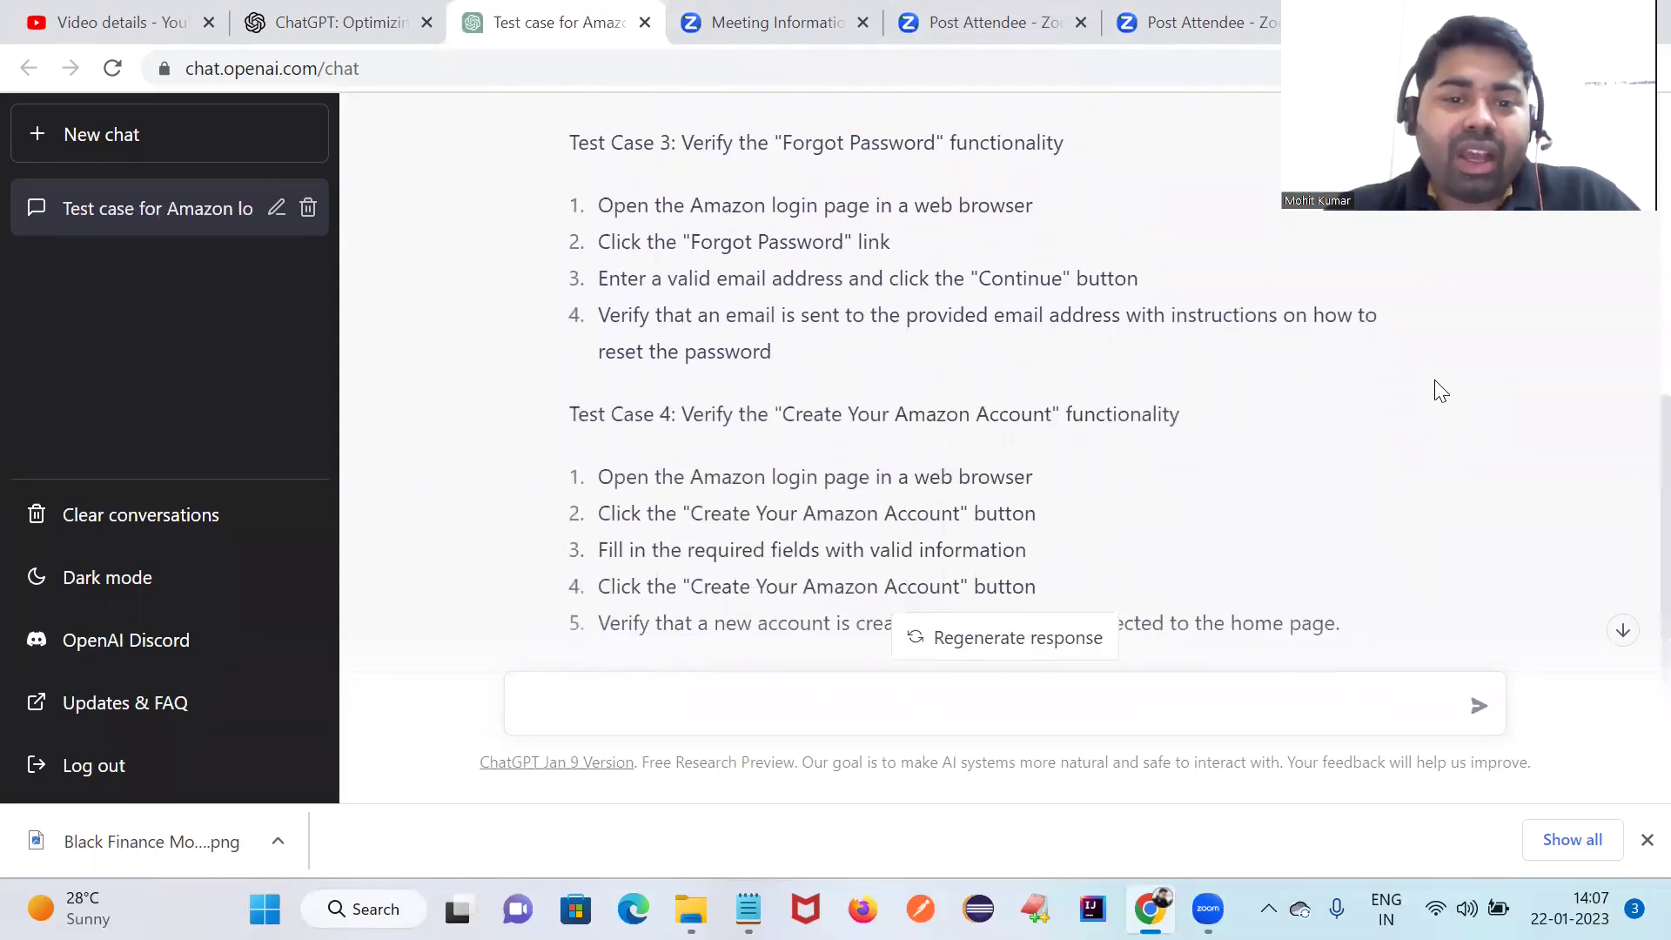
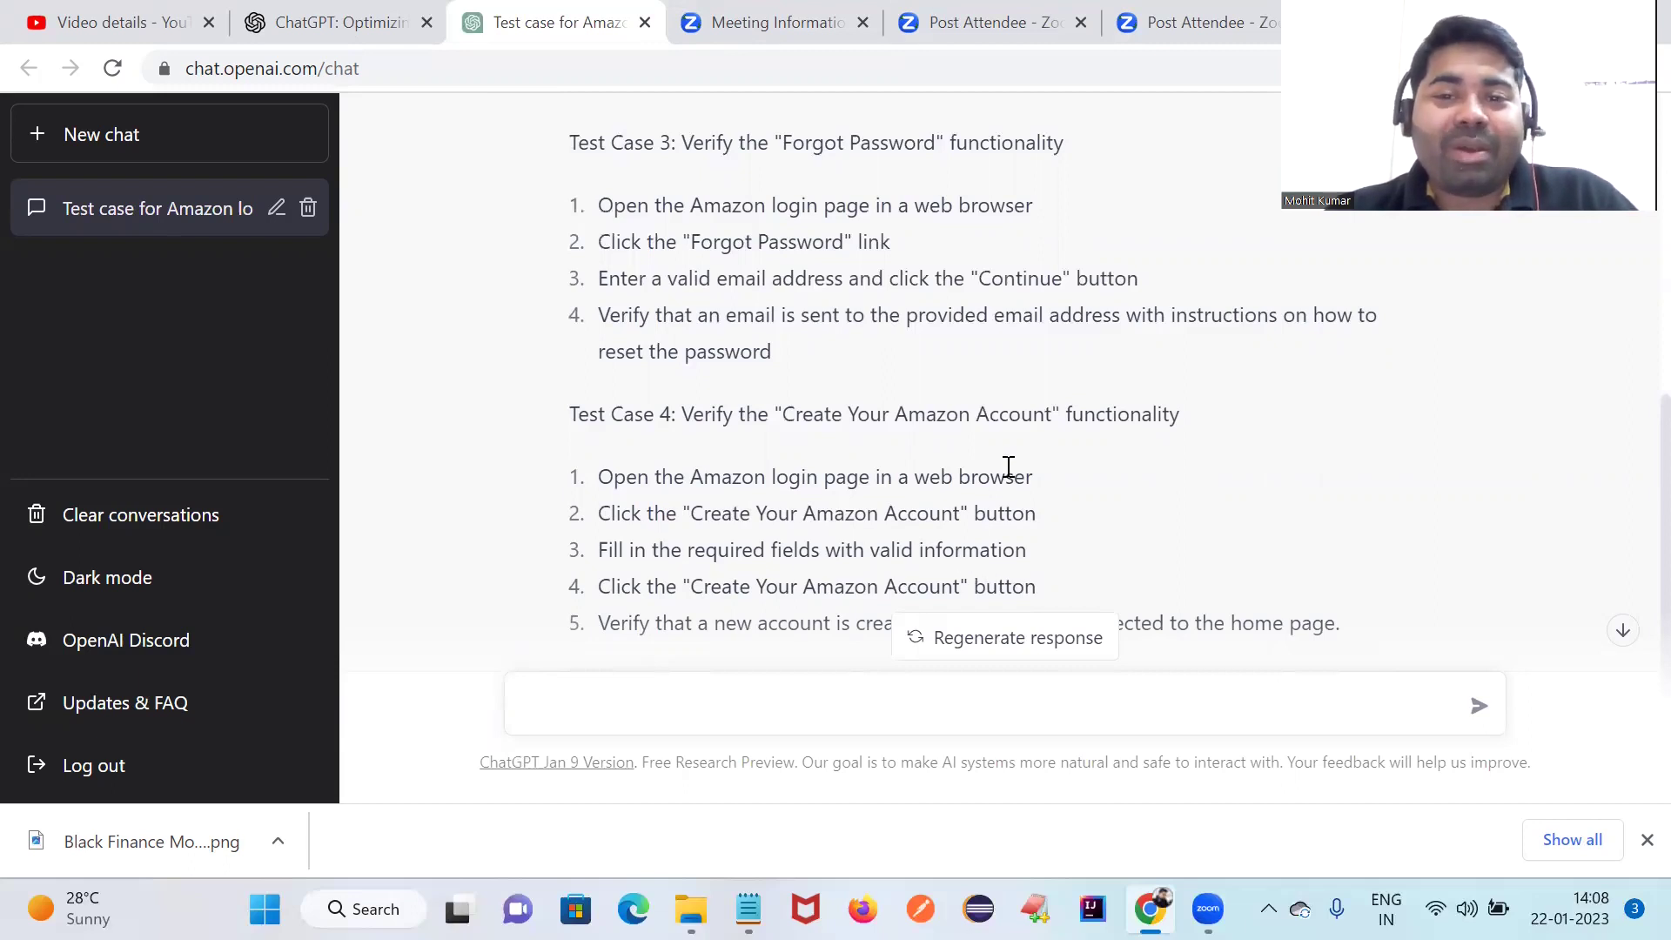
pyautogui.click(1624, 630)
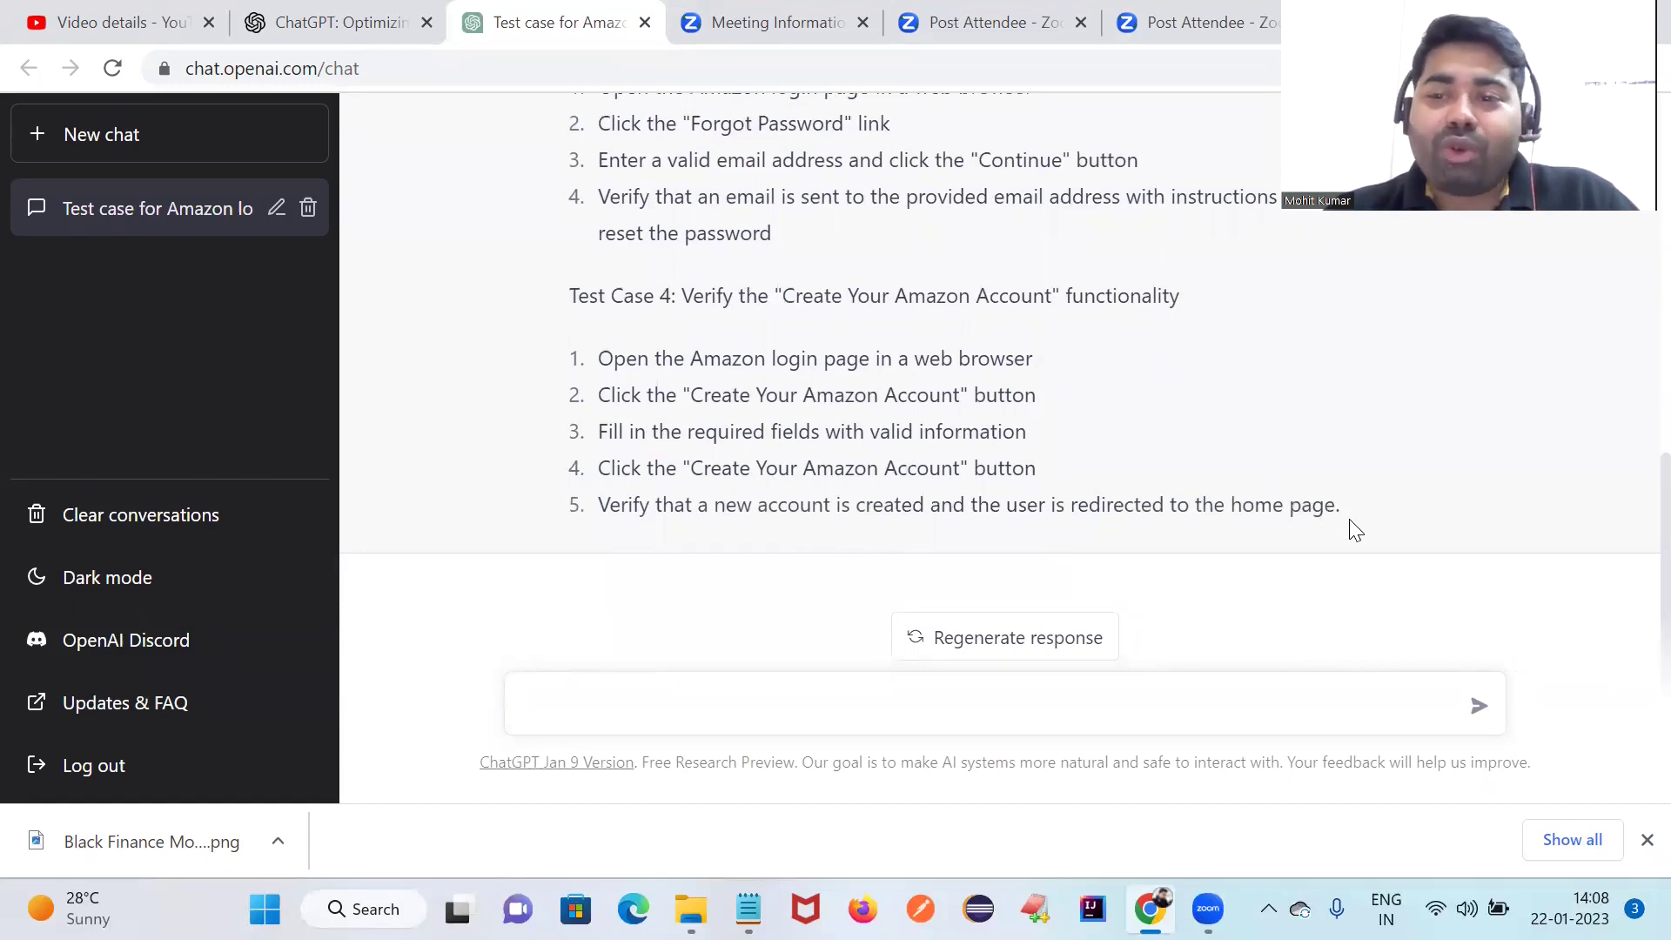
pyautogui.moveTo(1349, 519); pyautogui.dragTo(639, 277)
pyautogui.click(639, 276)
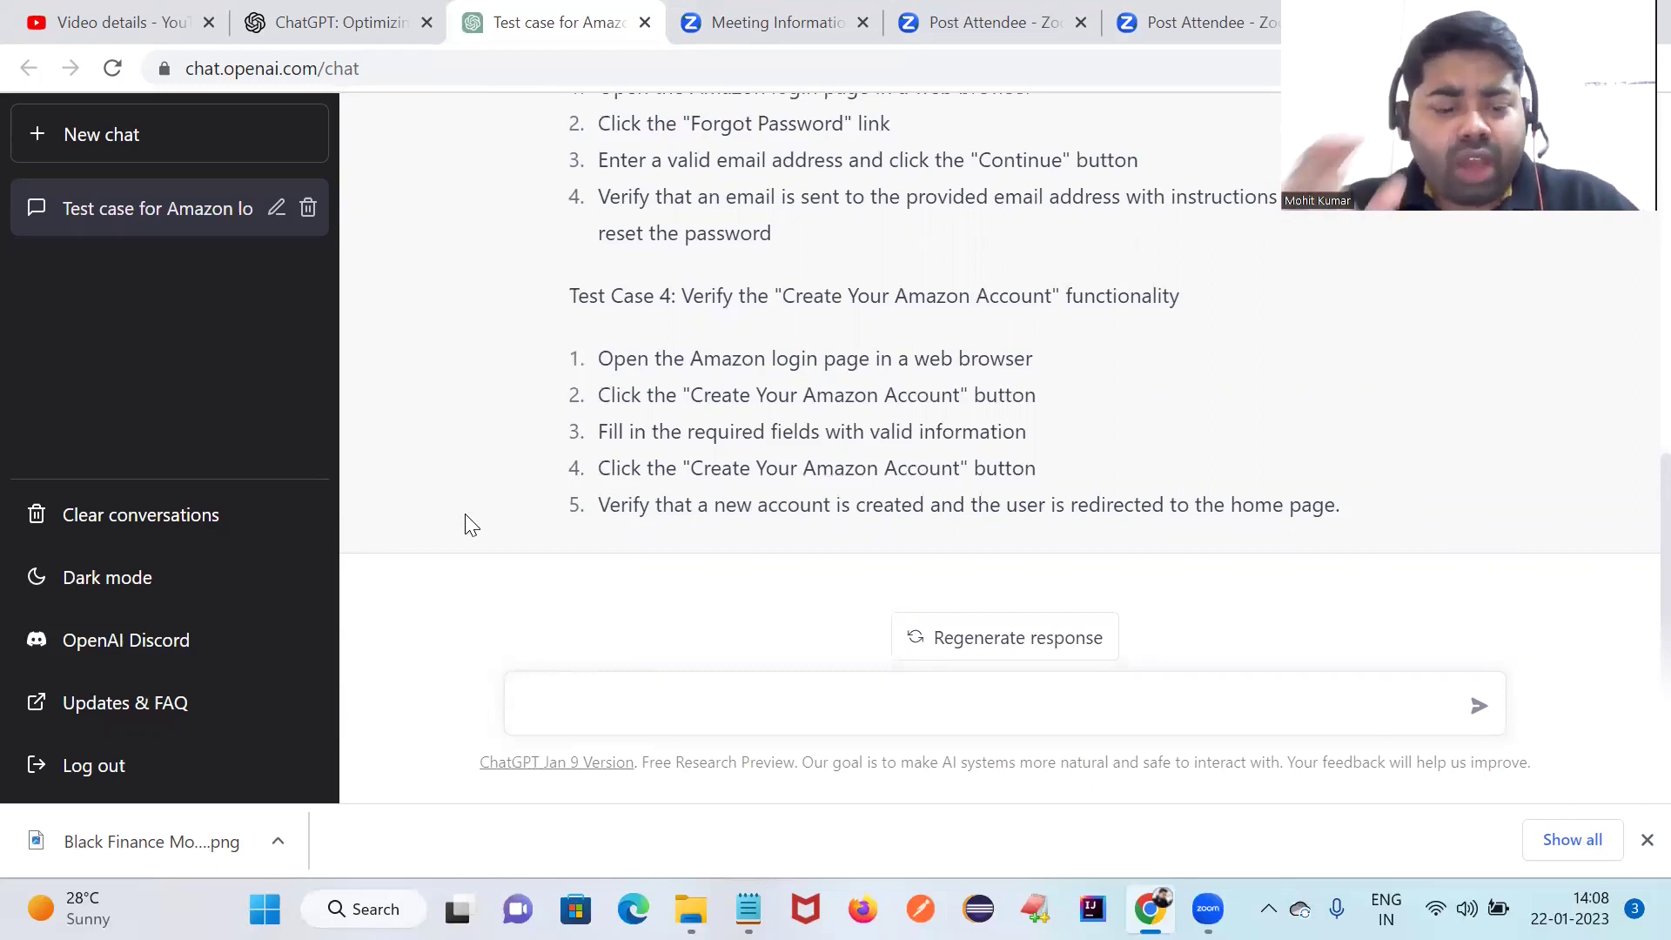
# Submit the follow-up prompt "Write code for login page in java selenium" in the same conversation.
pyautogui.write('q')
pyautogui.write('Write c')
pyautogui.write('ode for lo')
pyautogui.write('gin page ')
pyautogui.write('in java s')
pyautogui.write('elenium')
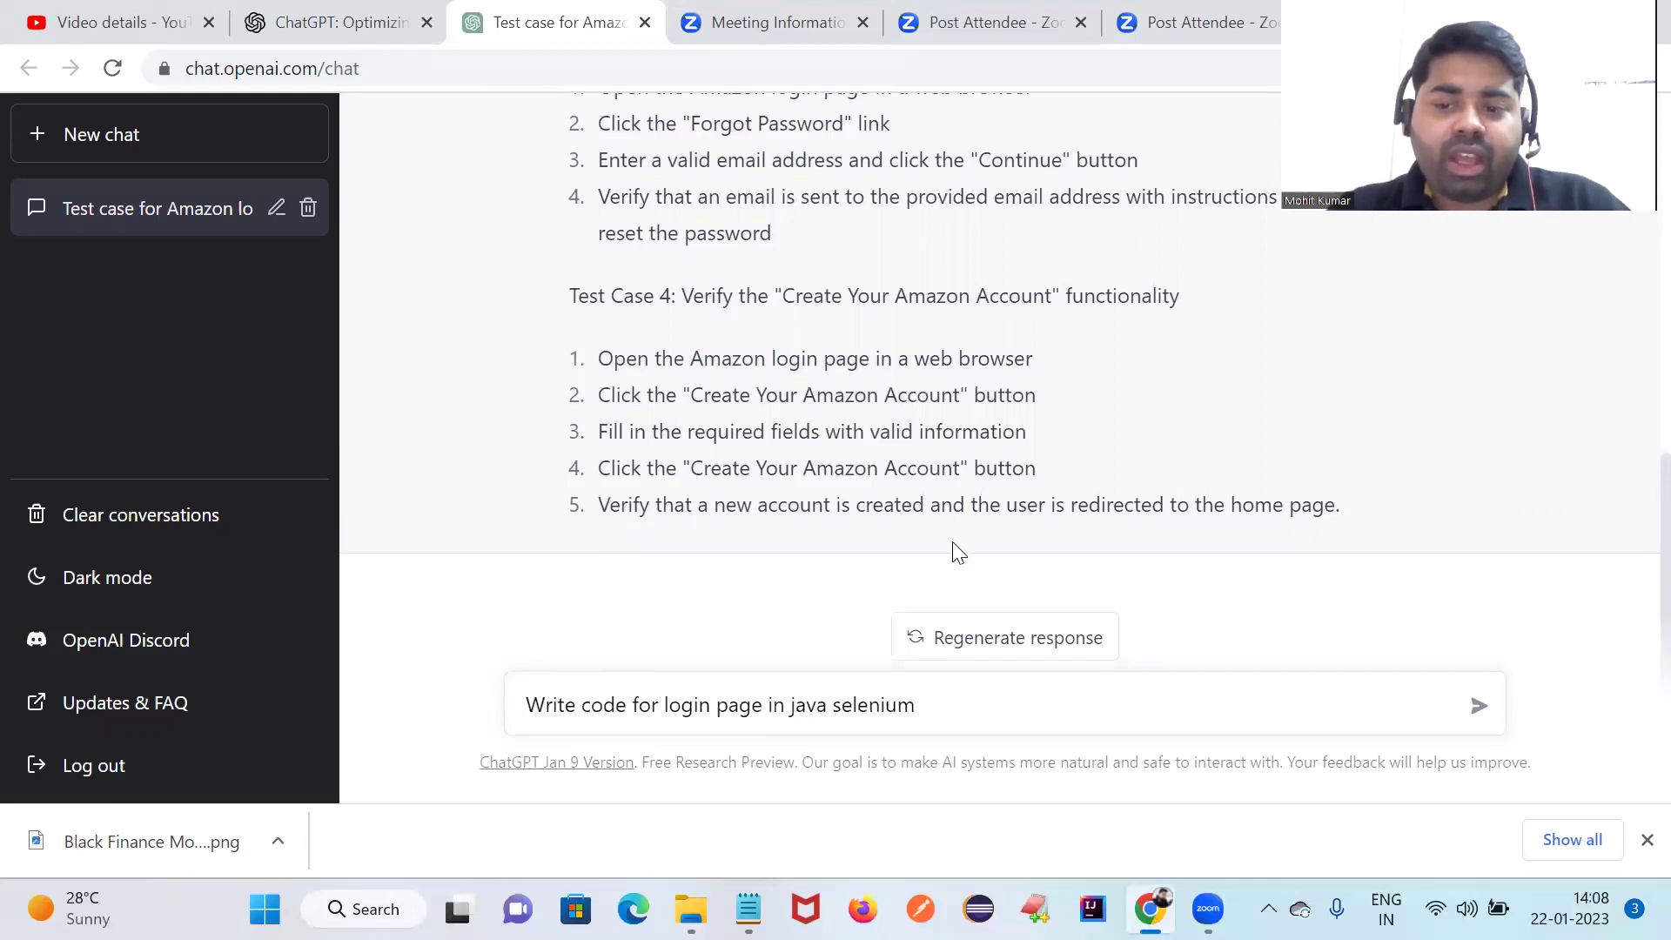
pyautogui.click(1479, 705)
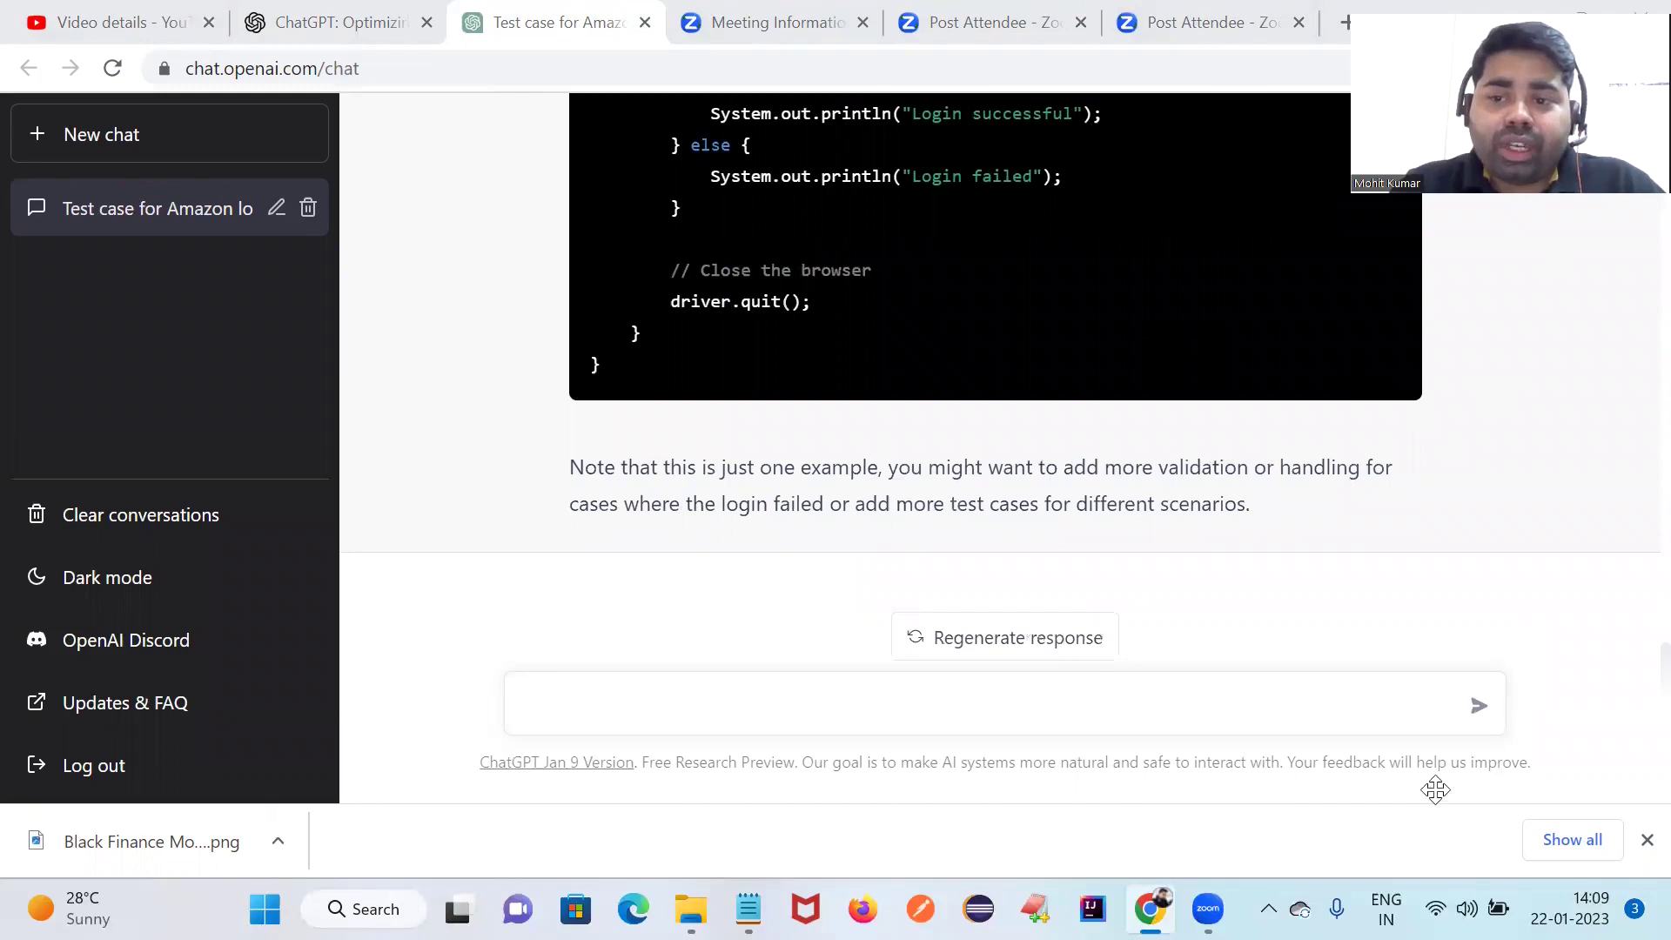
# Examine the generated Java Selenium login code, from the Chrome driver setup through the credential entry and login verification.
pyautogui.scroll(6, 1452, 404)
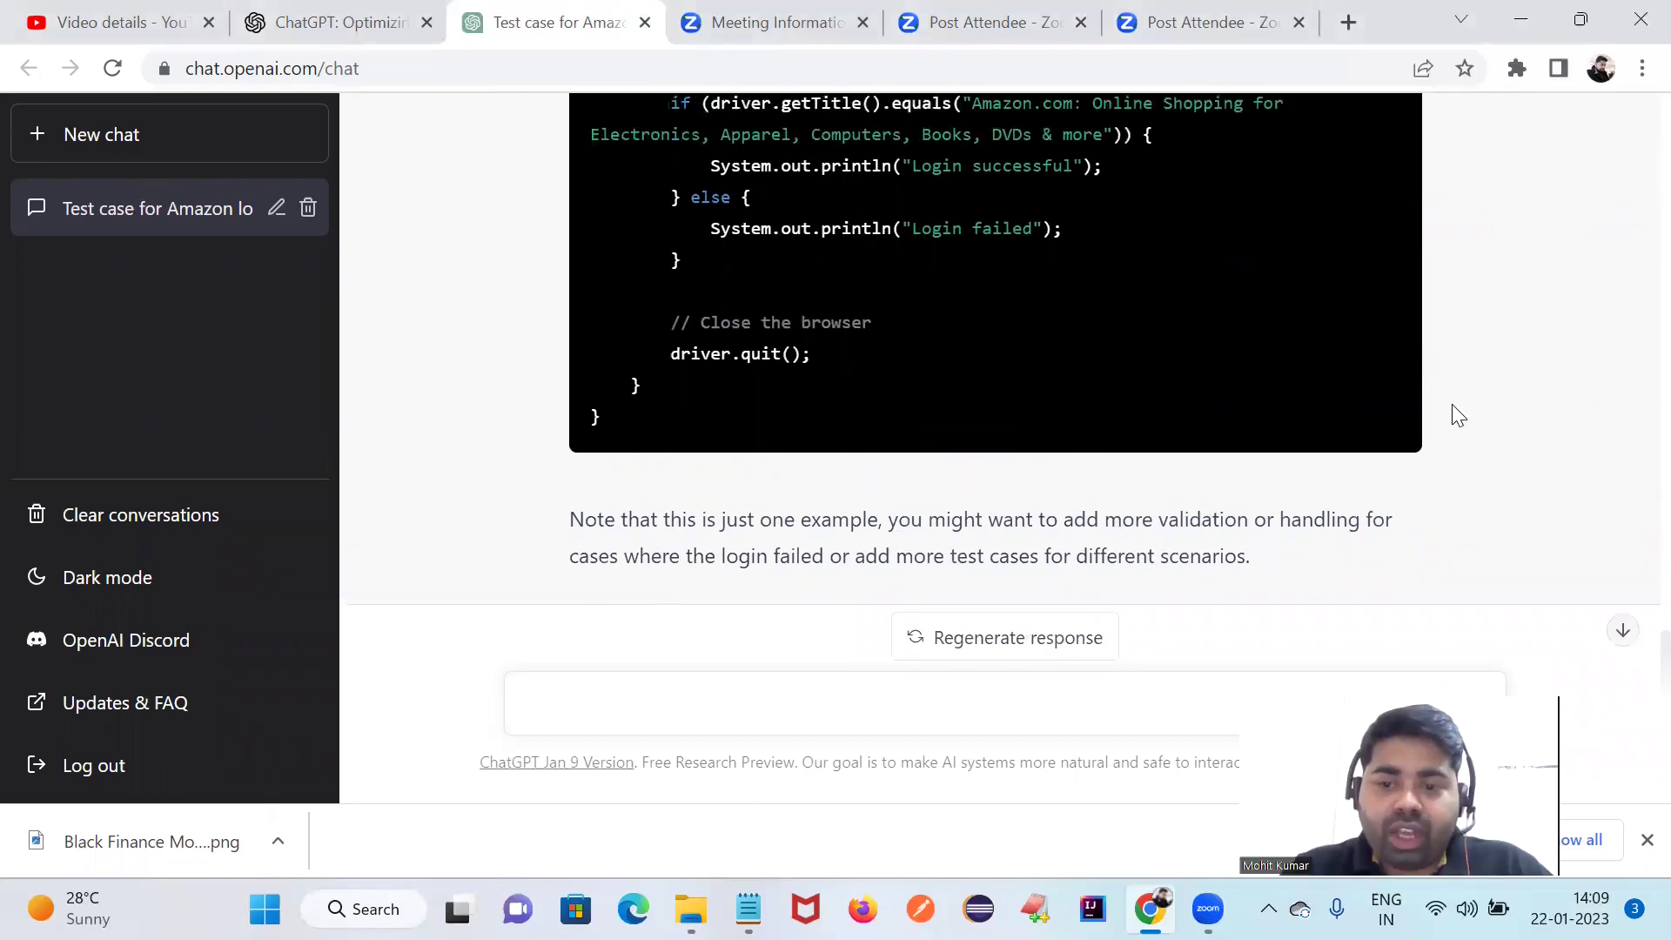
pyautogui.scroll(4, 1452, 404)
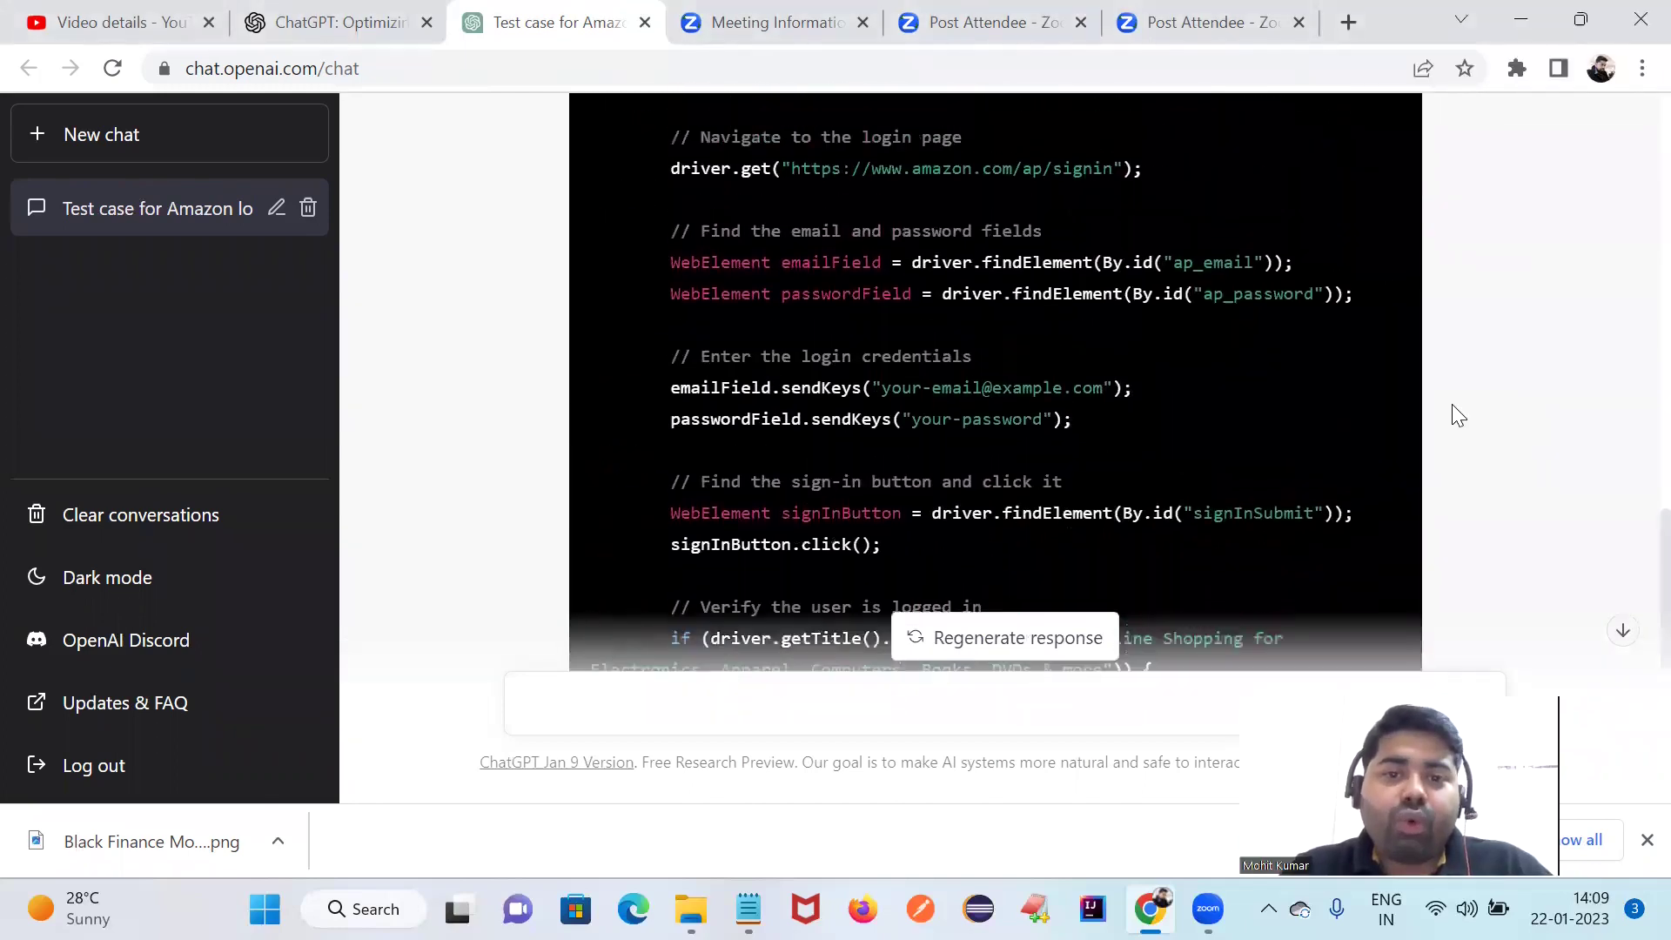
pyautogui.scroll(1, 1459, 416)
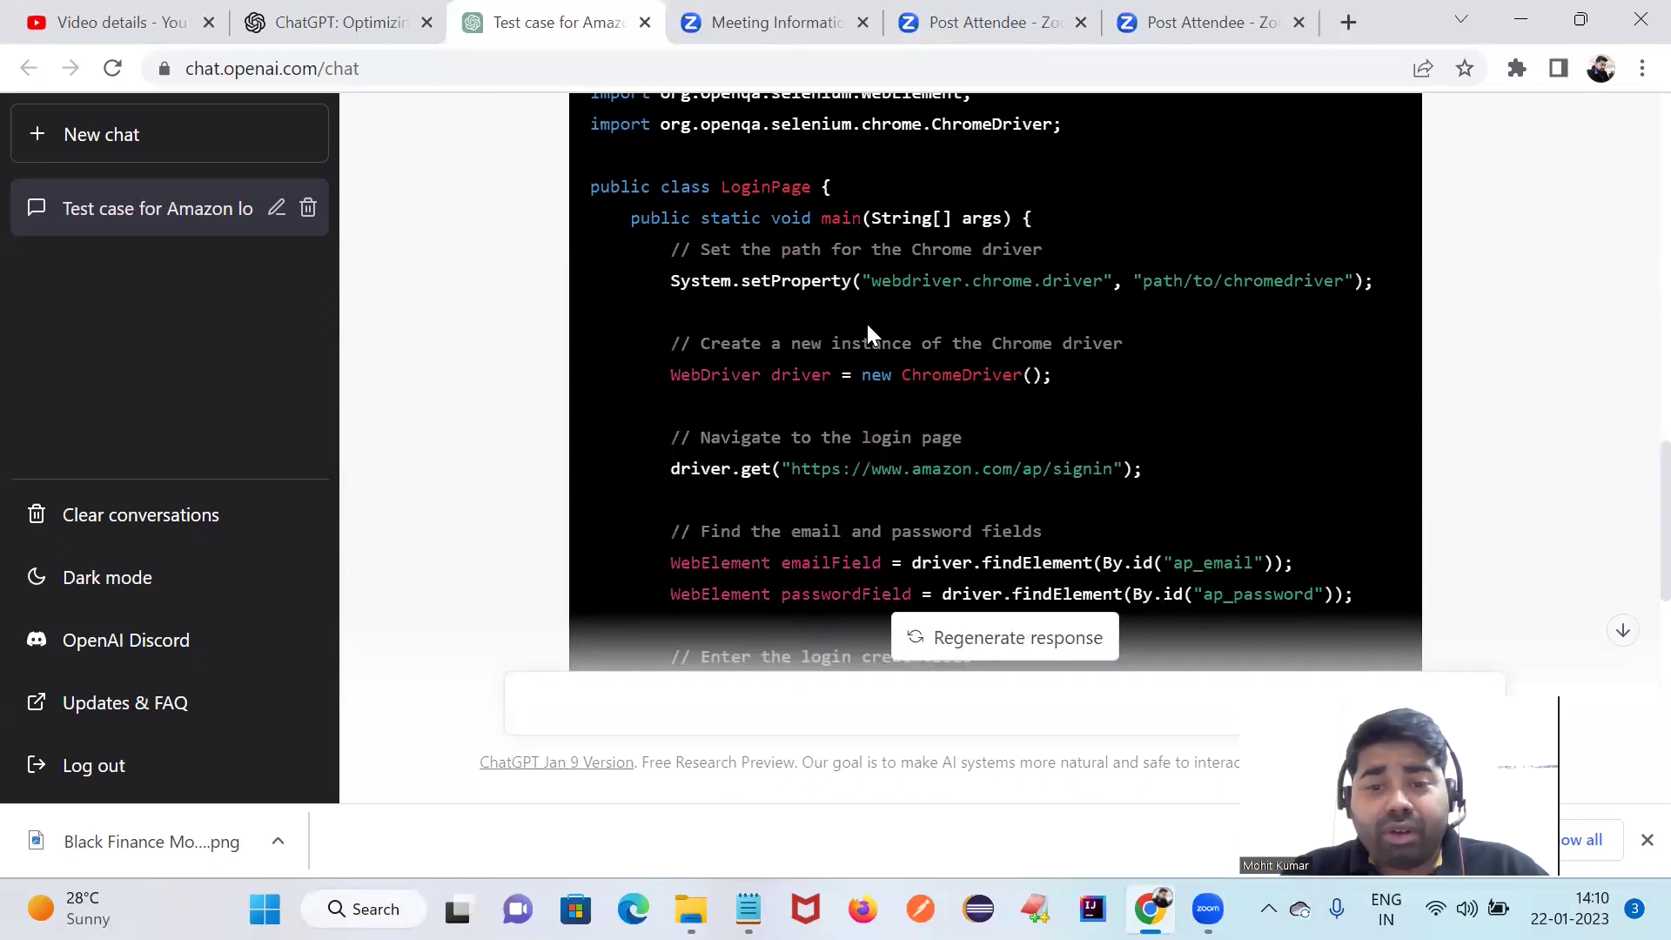
pyautogui.scroll(-1, 931, 329)
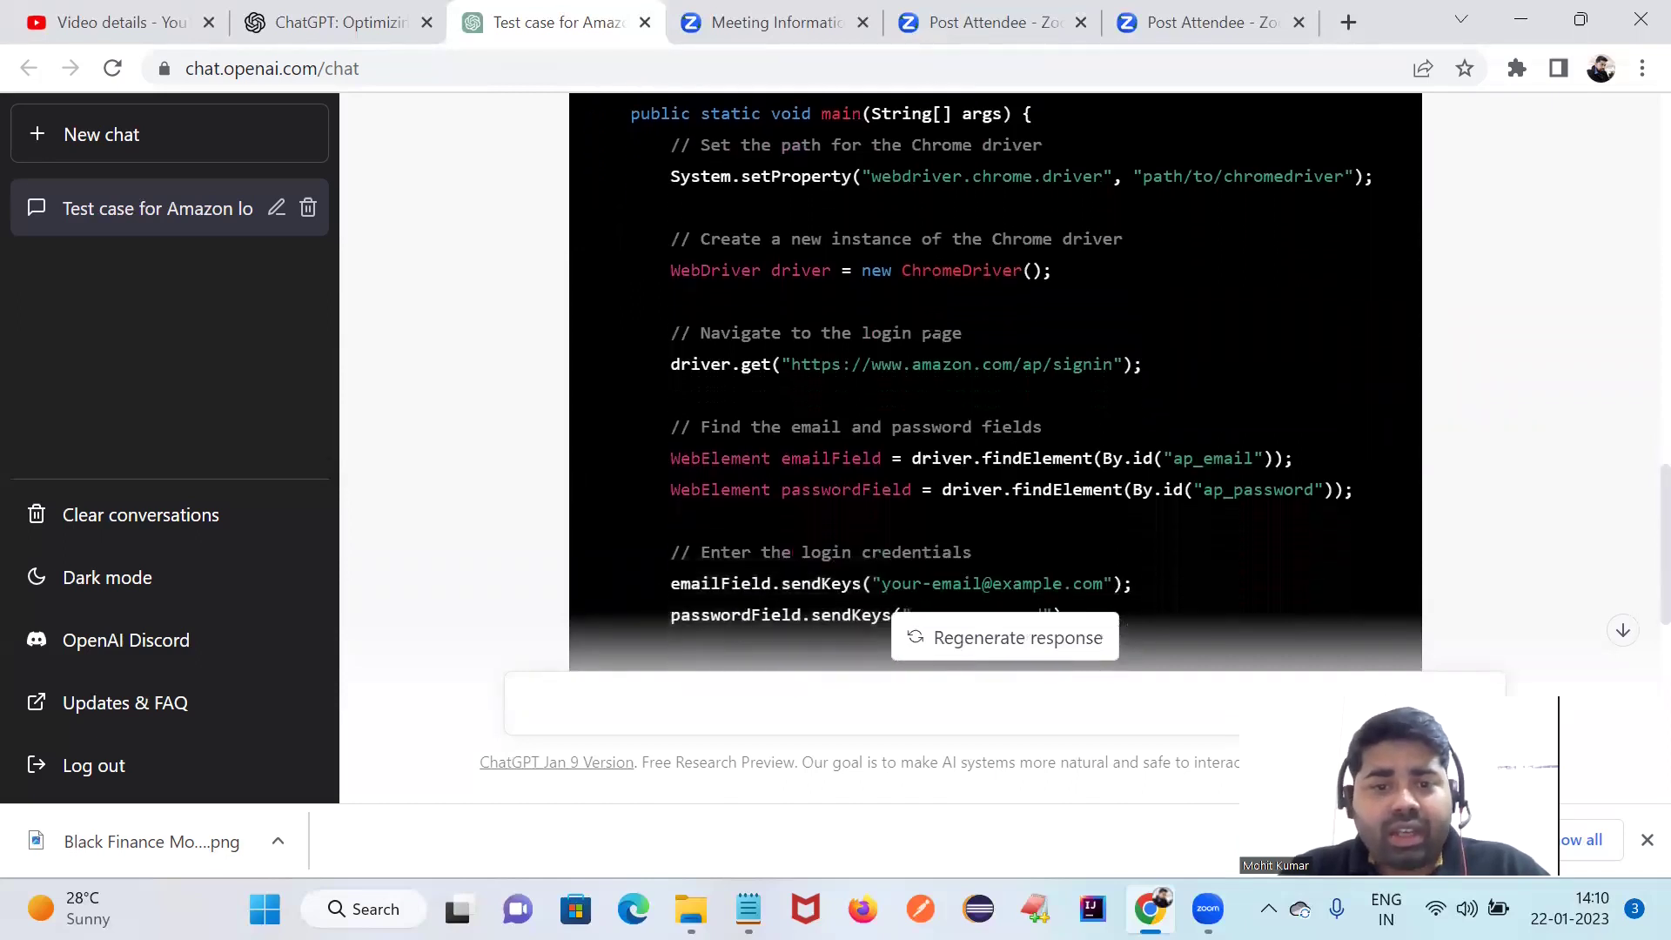
pyautogui.moveTo(702, 239); pyautogui.dragTo(1129, 233)
pyautogui.click(706, 333)
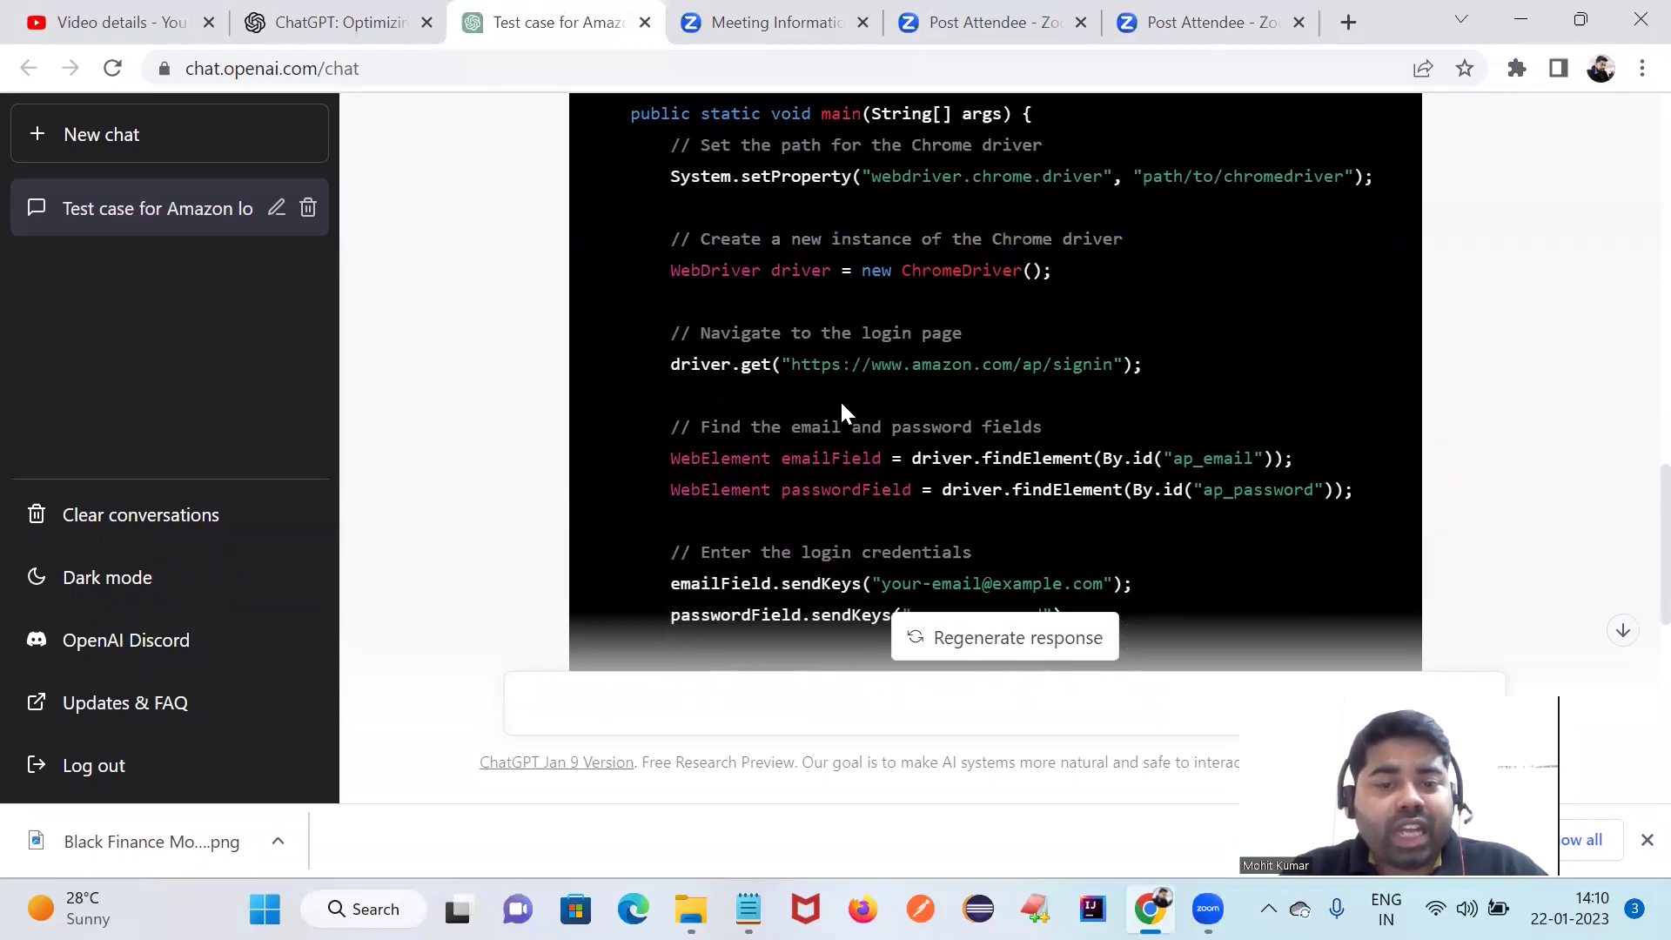
pyautogui.scroll(-3, 832, 410)
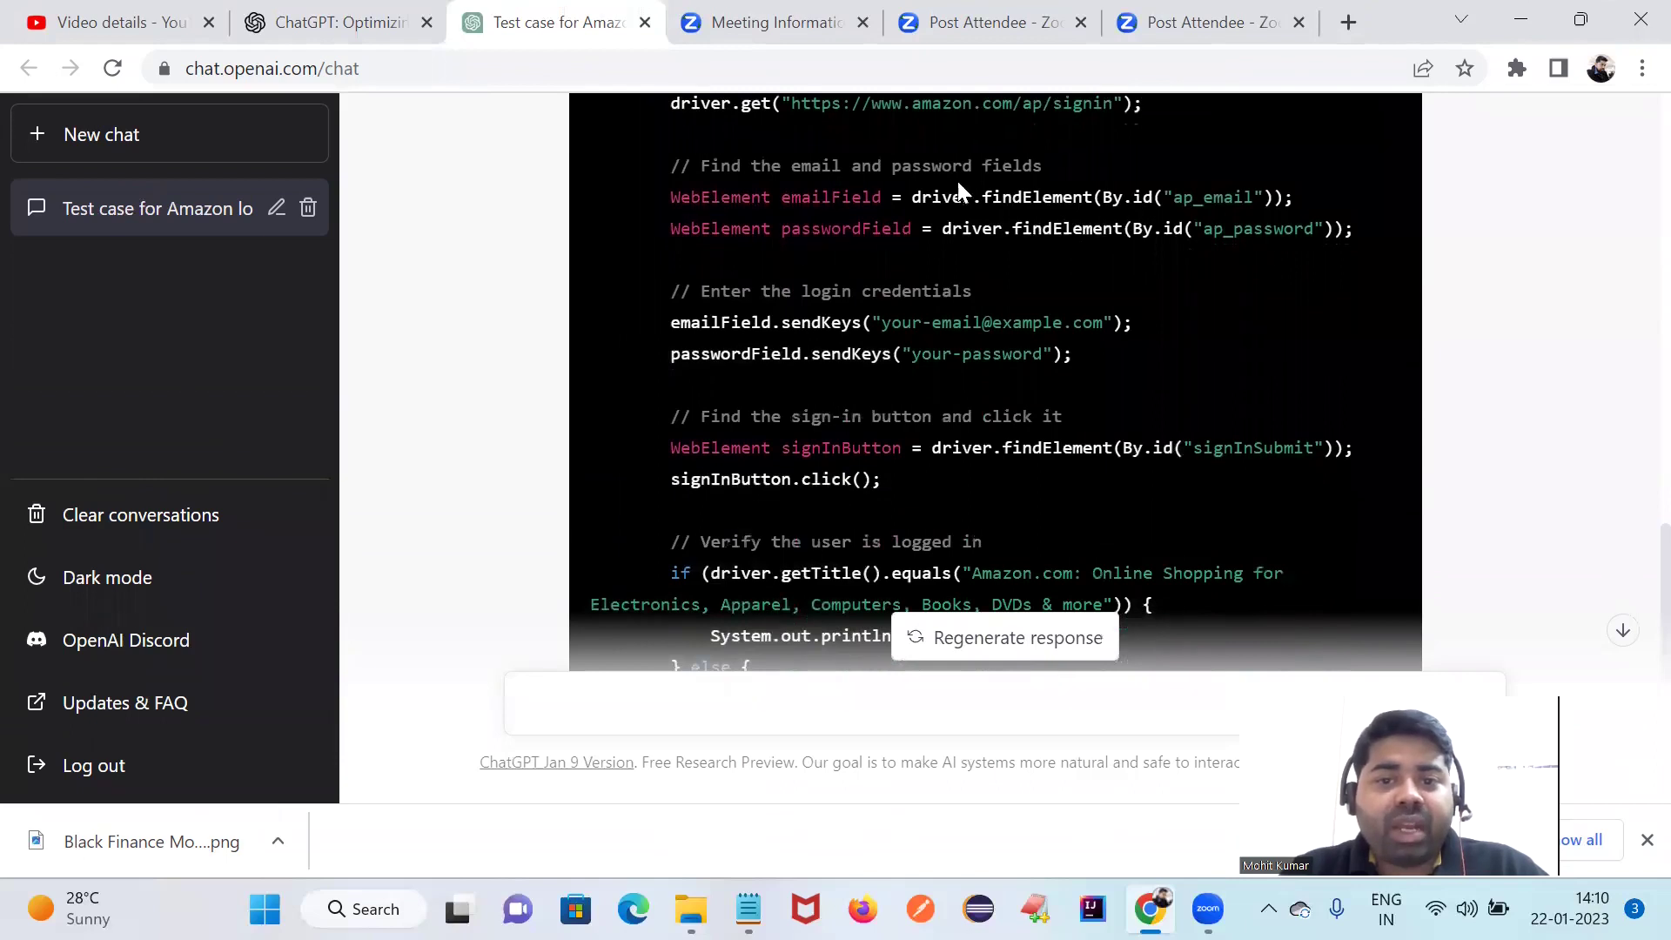
pyautogui.scroll(-1, 1040, 228)
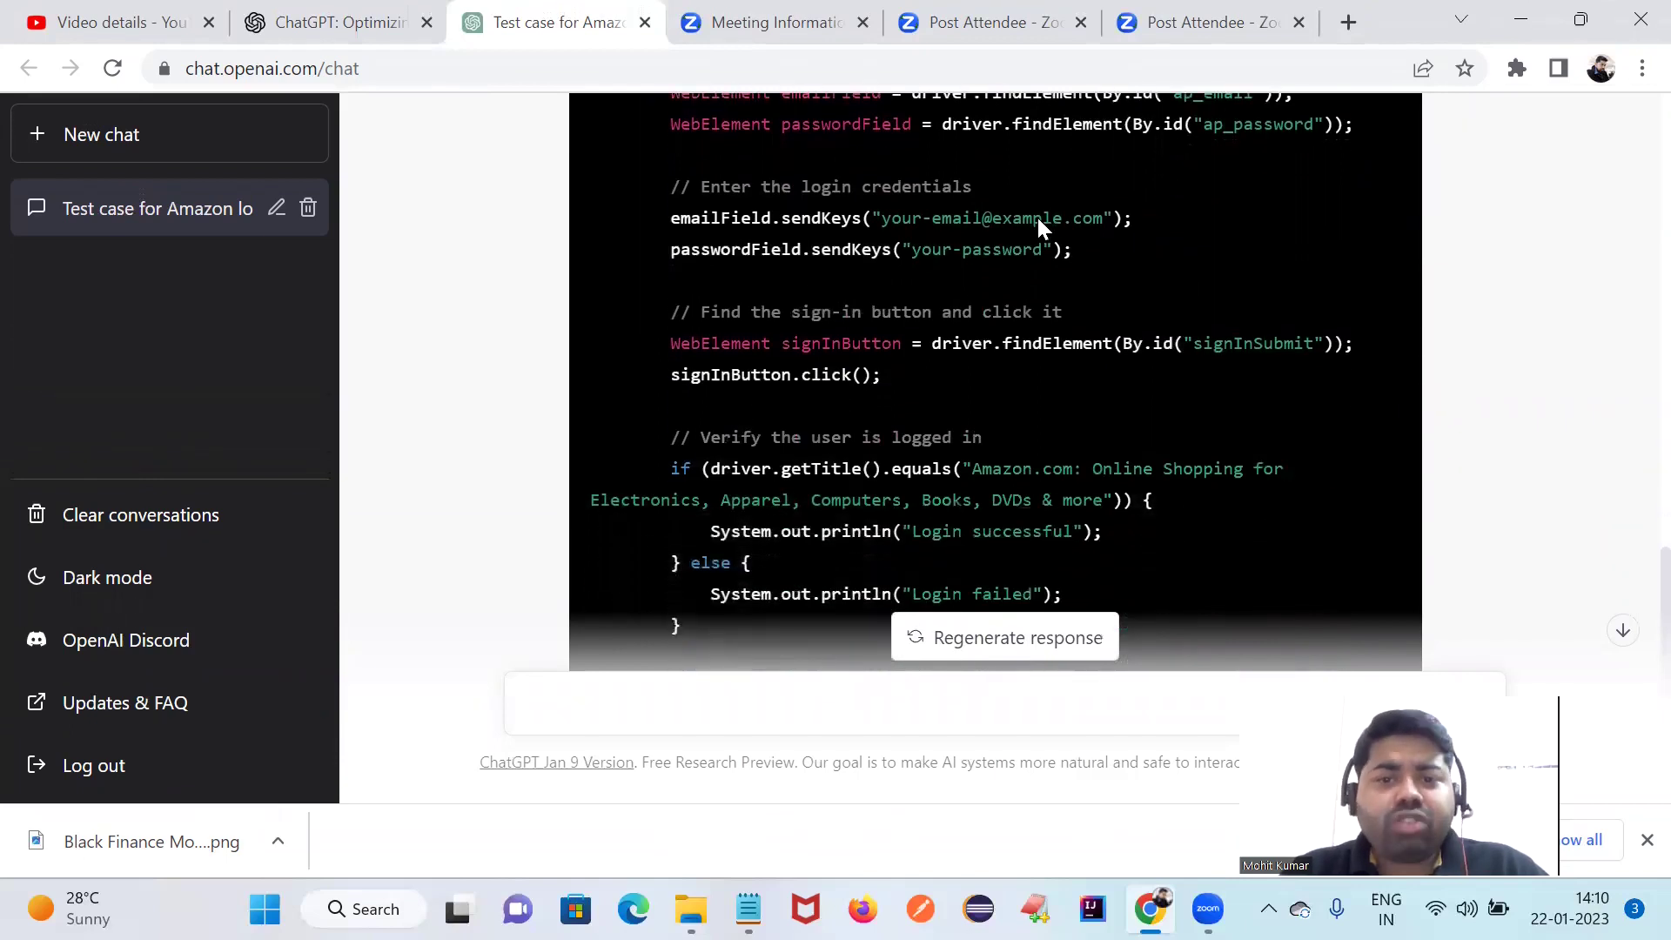
# Submit the follow-up prompt "Write reusable method for Dropdown in java Selenium" in the same conversation.
pyautogui.scroll(-2, 1001, 383)
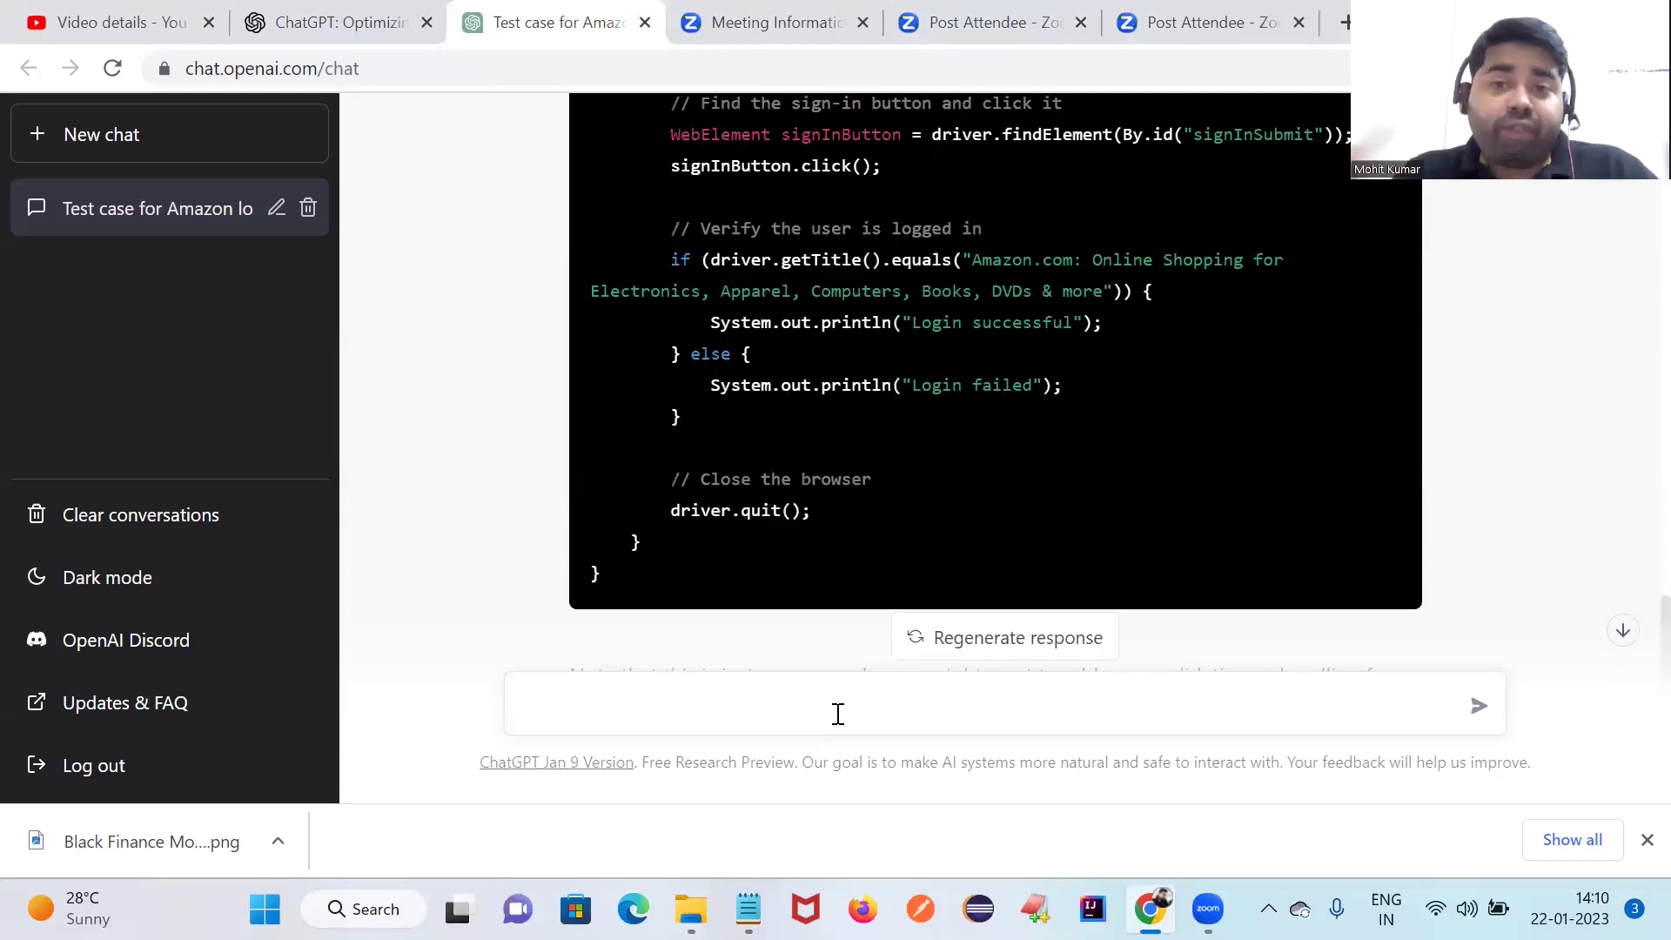
pyautogui.write('Wr')
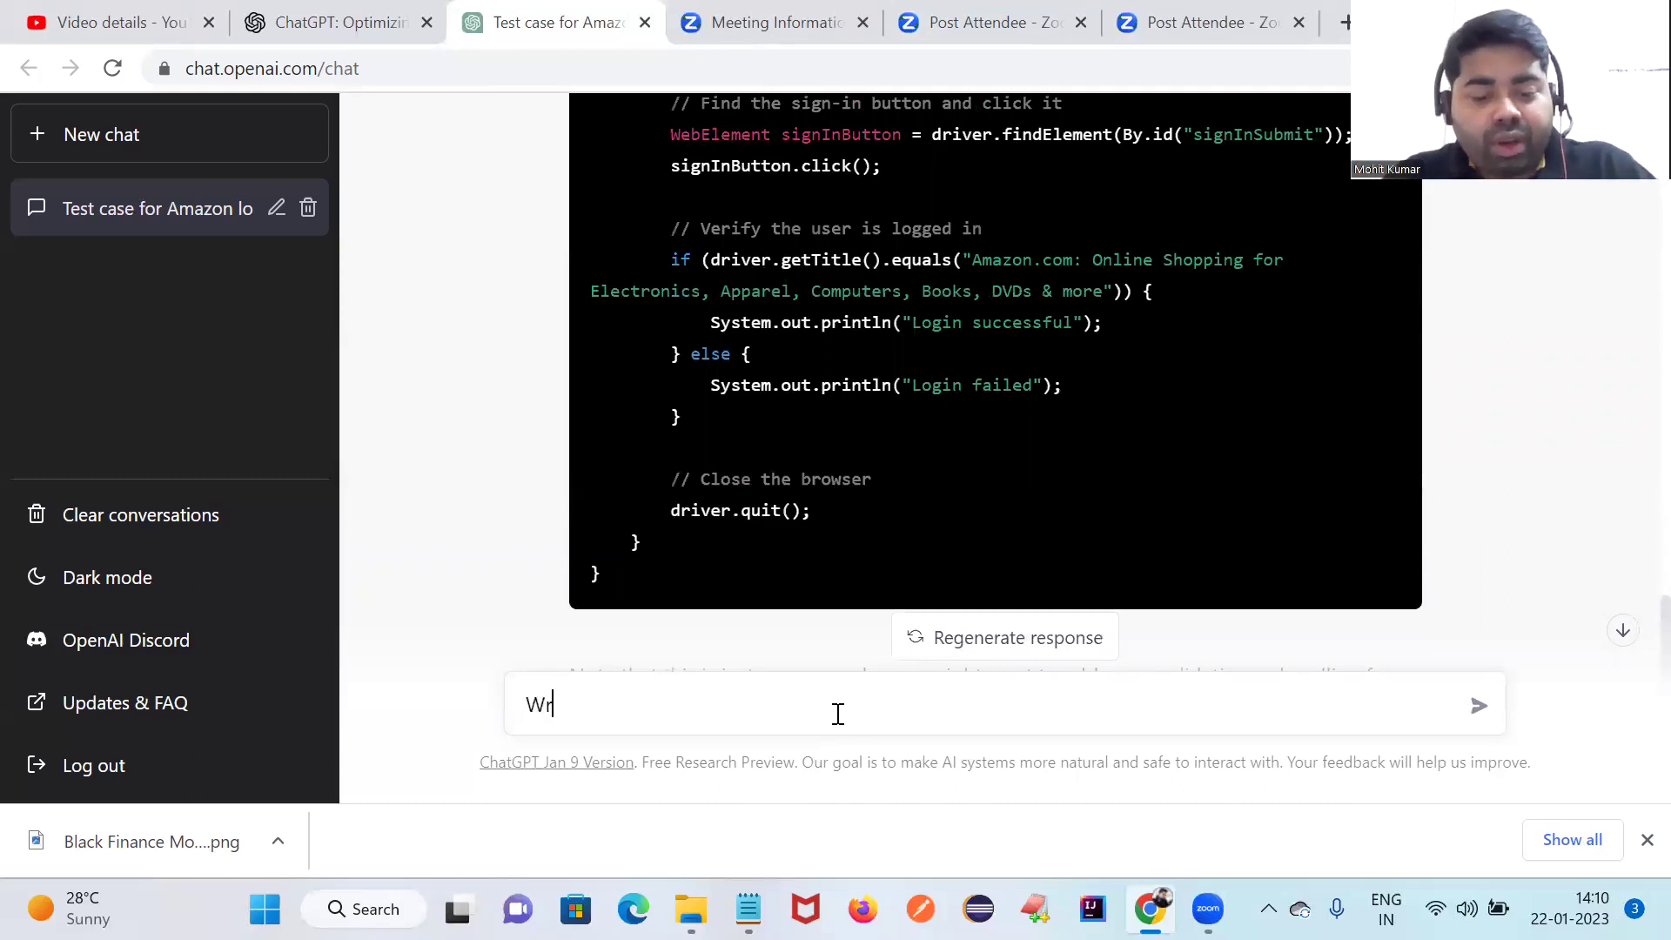
pyautogui.write('ite code')
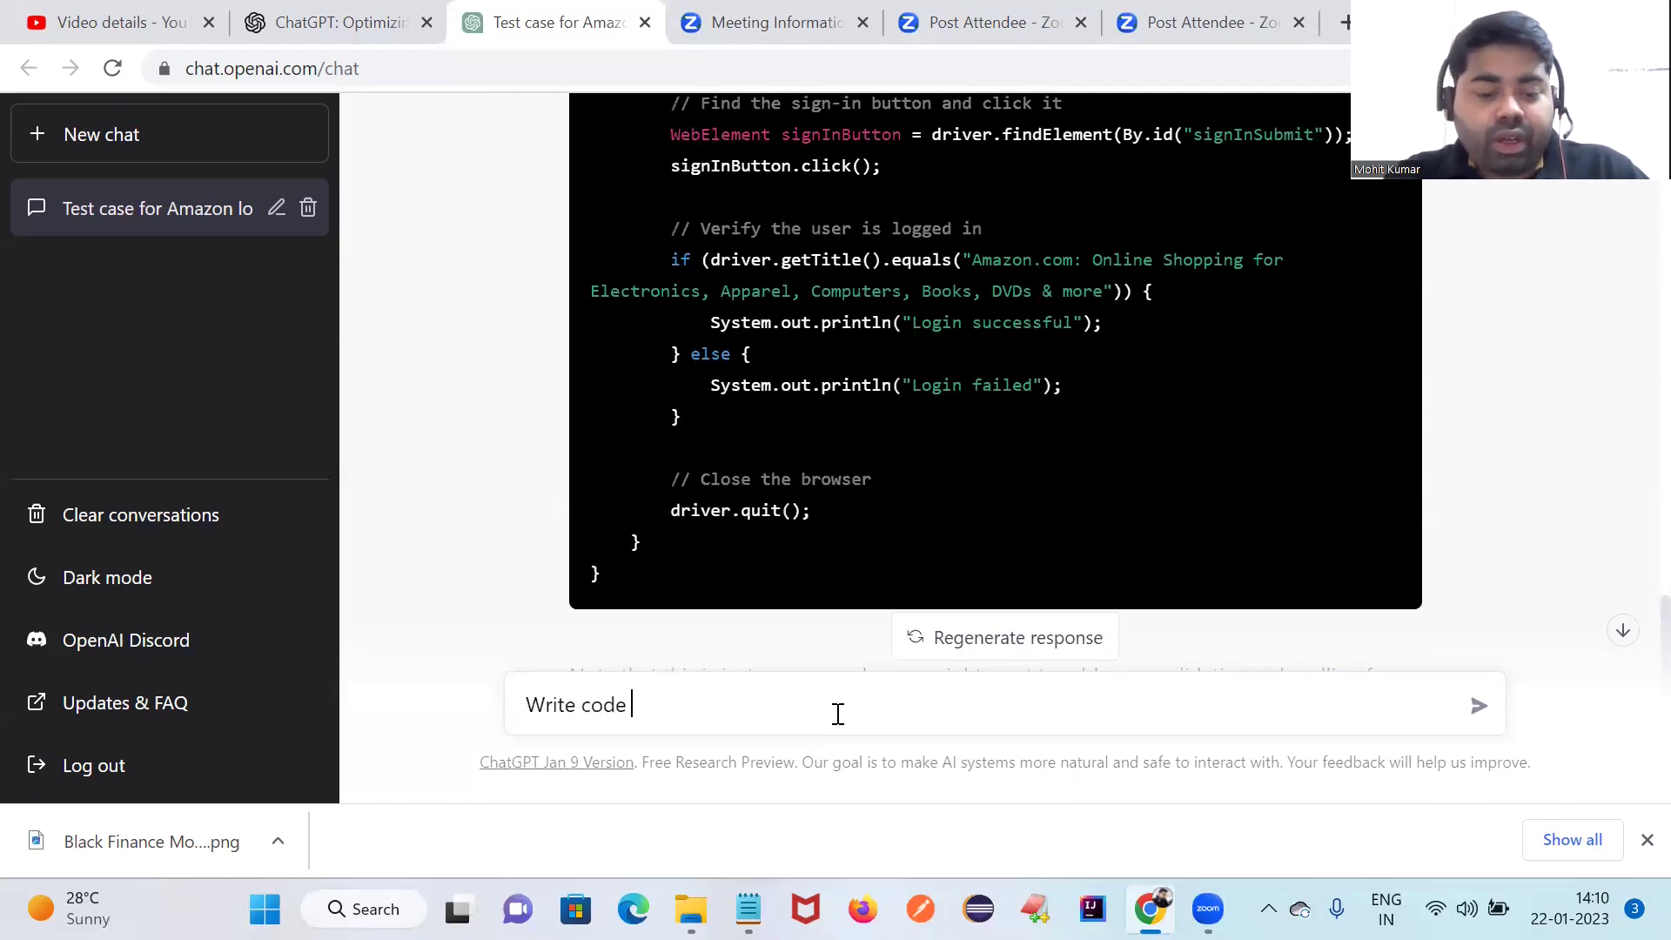
pyautogui.press('BackSpace')
pyautogui.press('BackSpace')
pyautogui.press('BackSpace')
pyautogui.press('BackSpace')
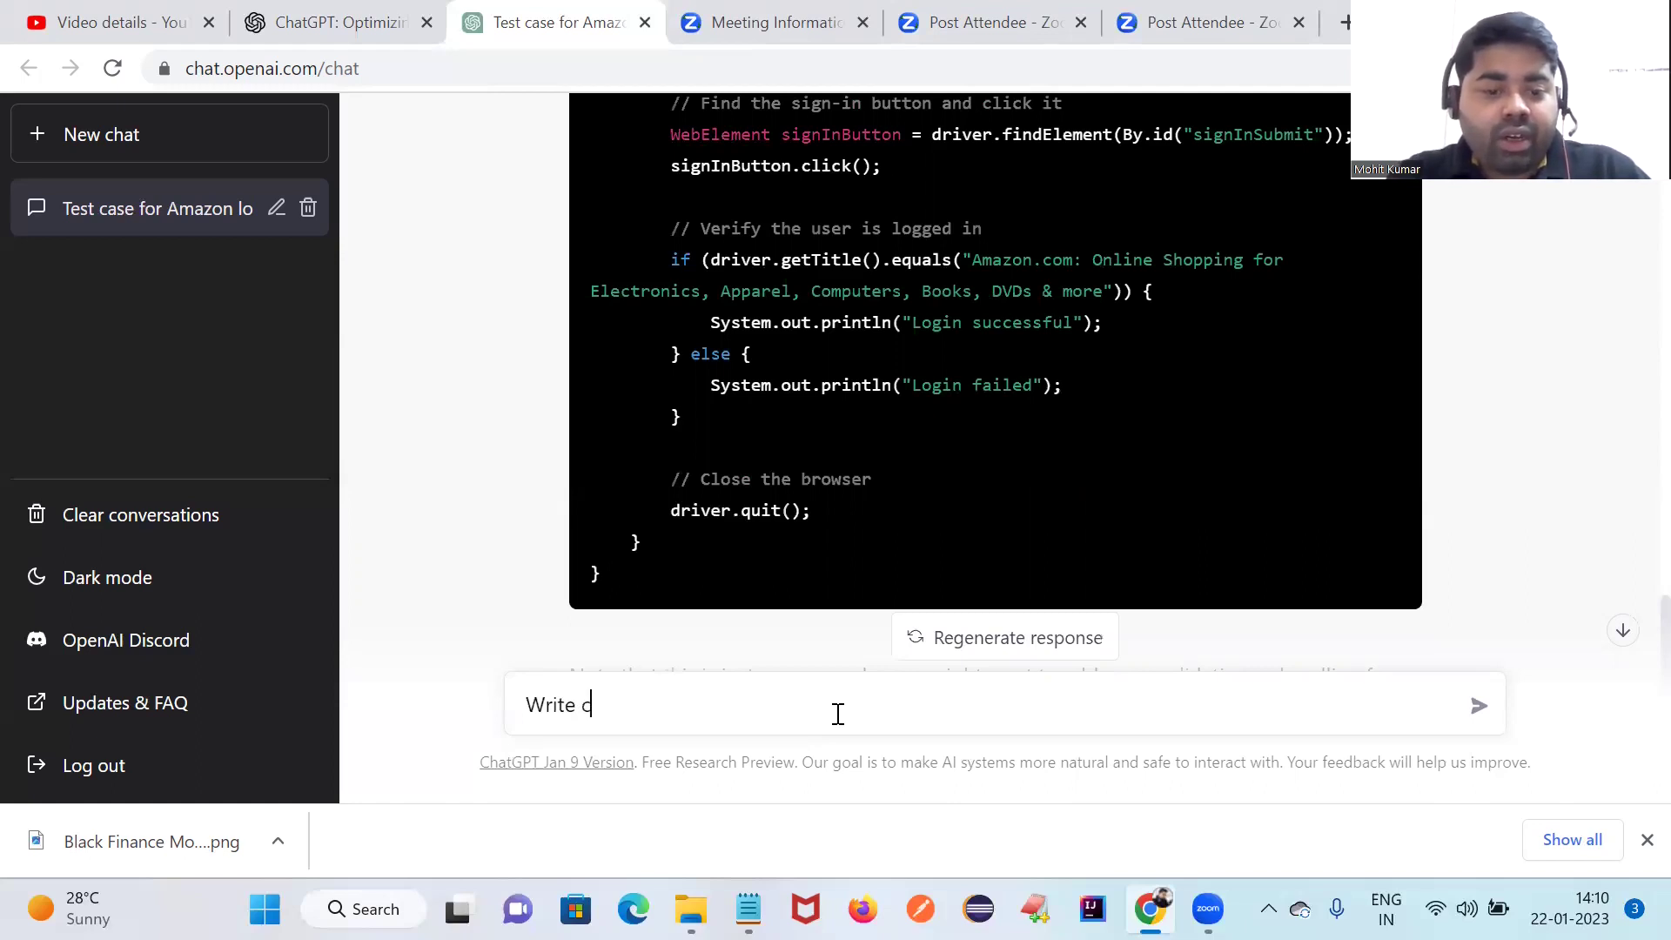
pyautogui.write('resuable')
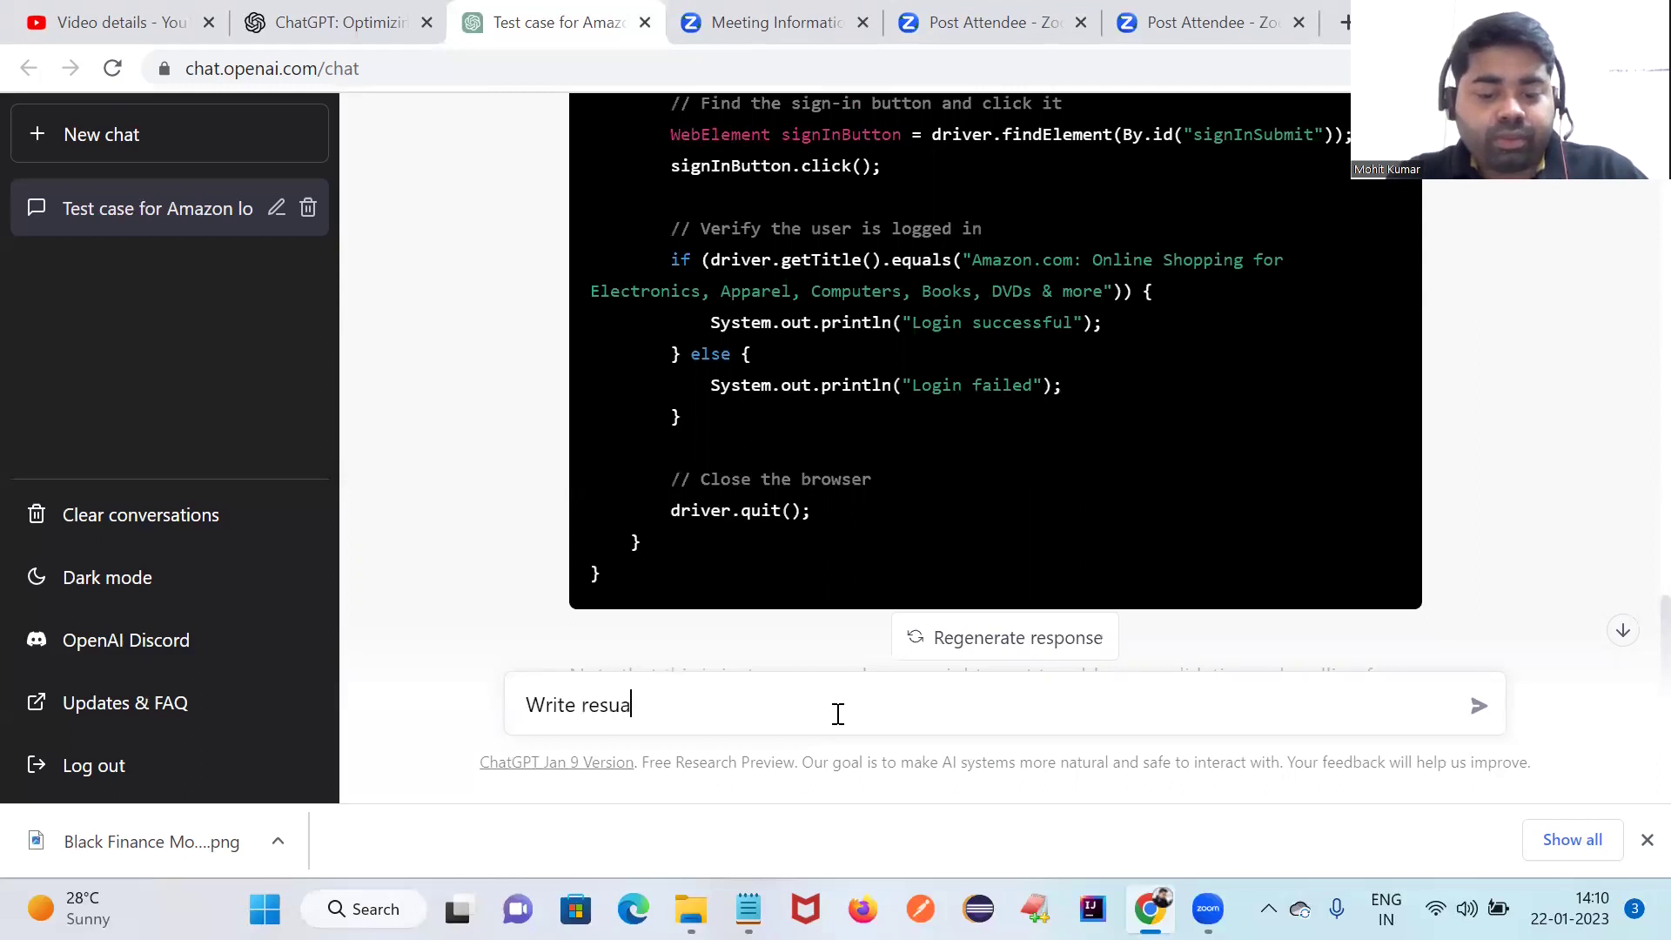
pyautogui.press('BackSpace')
pyautogui.press('BackSpace')
pyautogui.press('BackSpace')
pyautogui.press('BackSpace')
pyautogui.press('BackSpace')
pyautogui.press('BackSpace')
pyautogui.press('BackSpace')
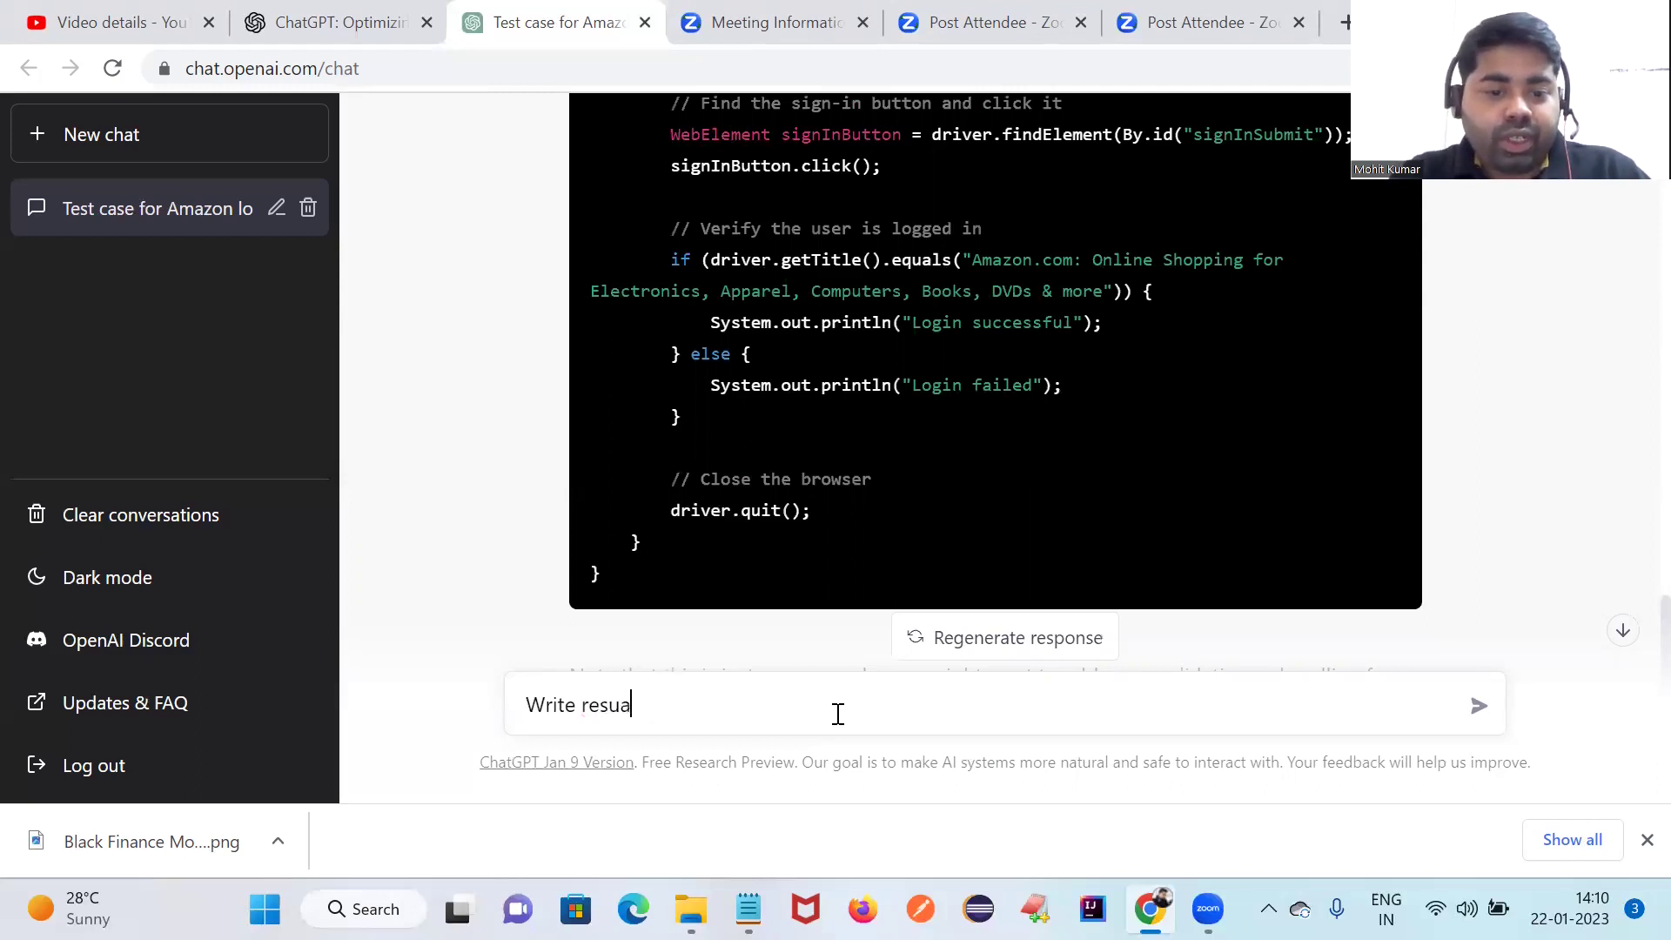
pyautogui.write('usable methj')
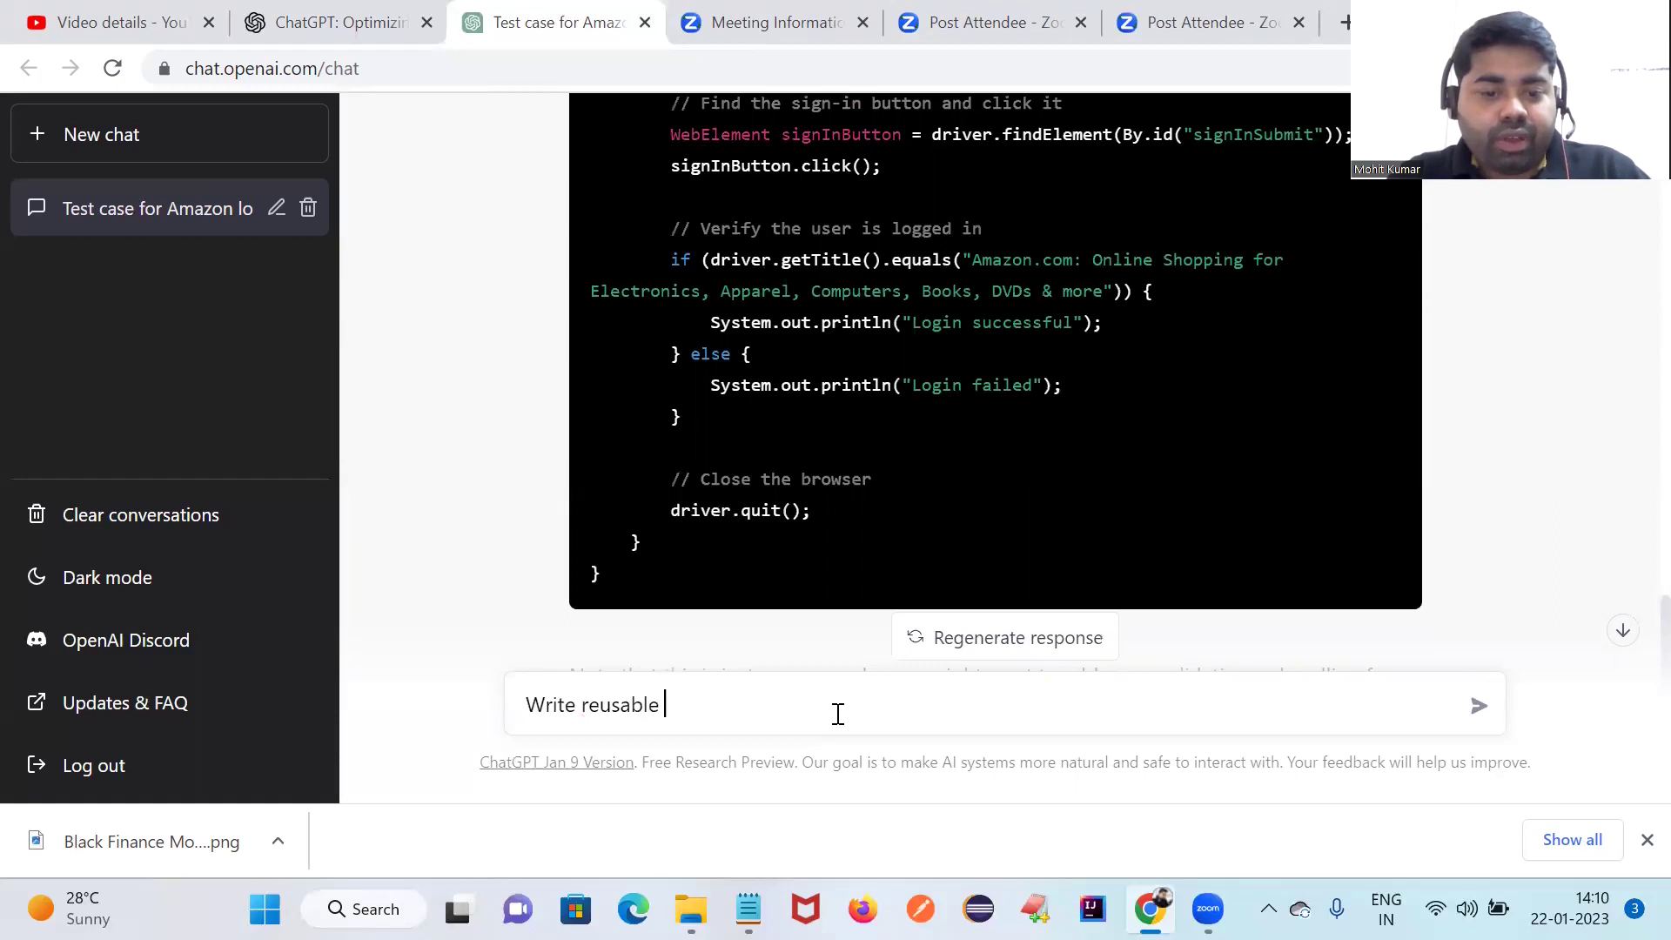
pyautogui.press('BackSpace')
pyautogui.write('e')
pyautogui.write('od for')
pyautogui.press('BackSpace')
pyautogui.press('BackSpace')
pyautogui.press('BackSpace')
pyautogui.press('BackSpace')
pyautogui.press('BackSpace')
pyautogui.press('BackSpace')
pyautogui.write('od')
pyautogui.press('BackSpace')
pyautogui.press('BackSpace')
pyautogui.press('BackSpace')
pyautogui.press('BackSpace')
pyautogui.press('BackSpace')
pyautogui.write('thod for')
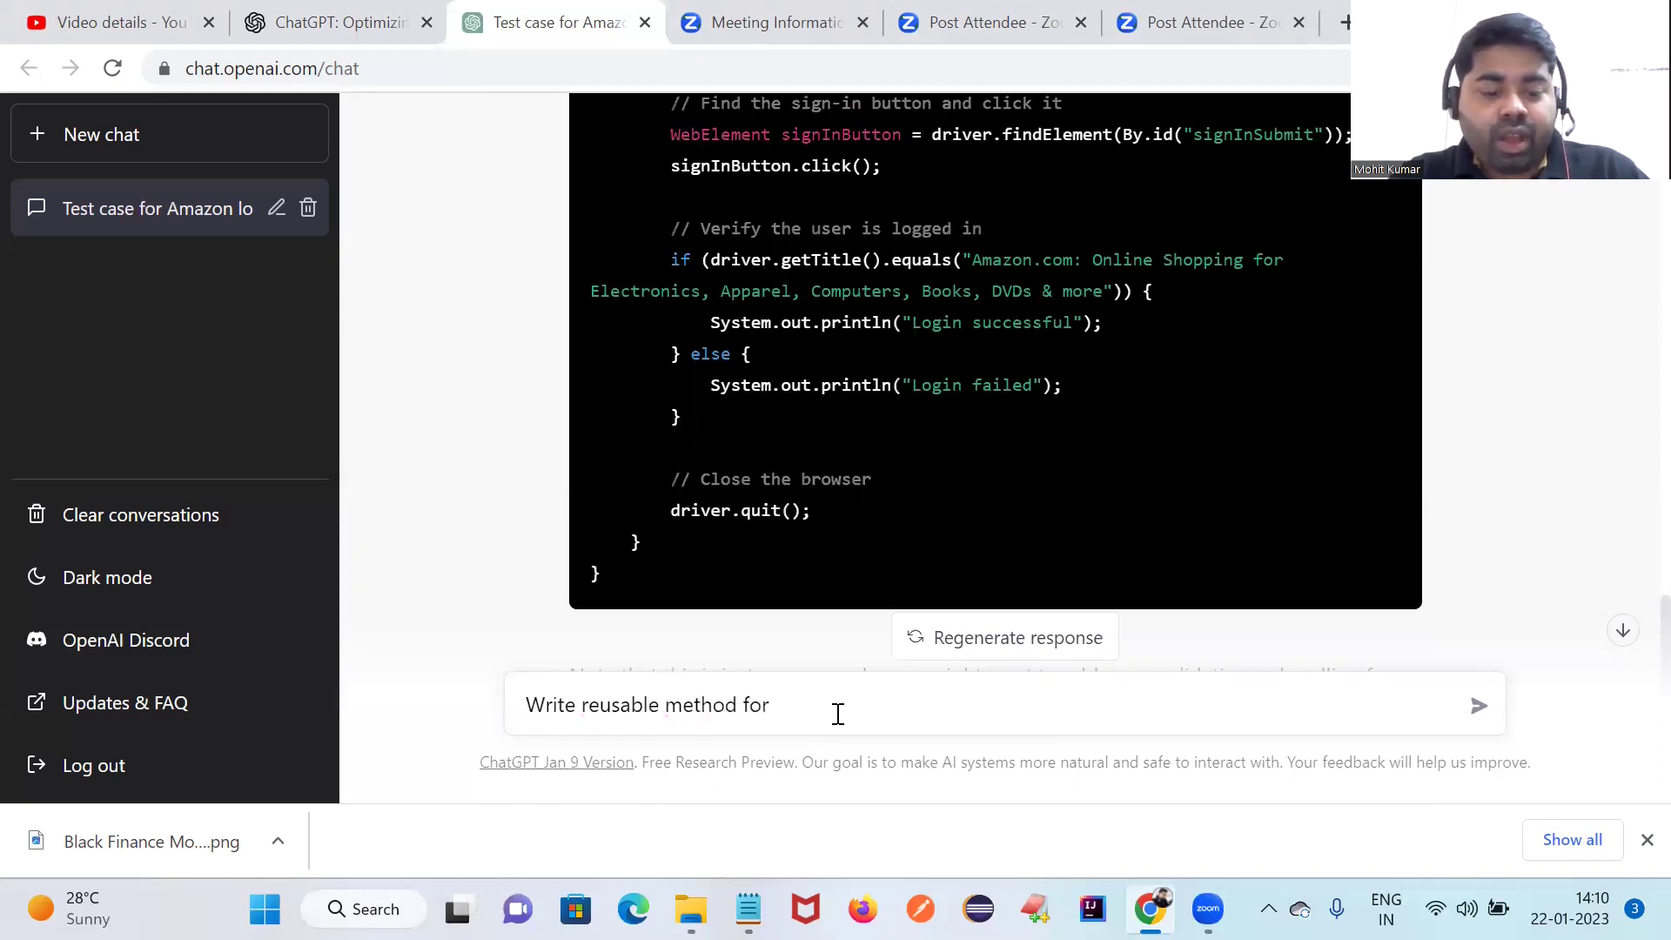
pyautogui.write(' Dropdown in ')
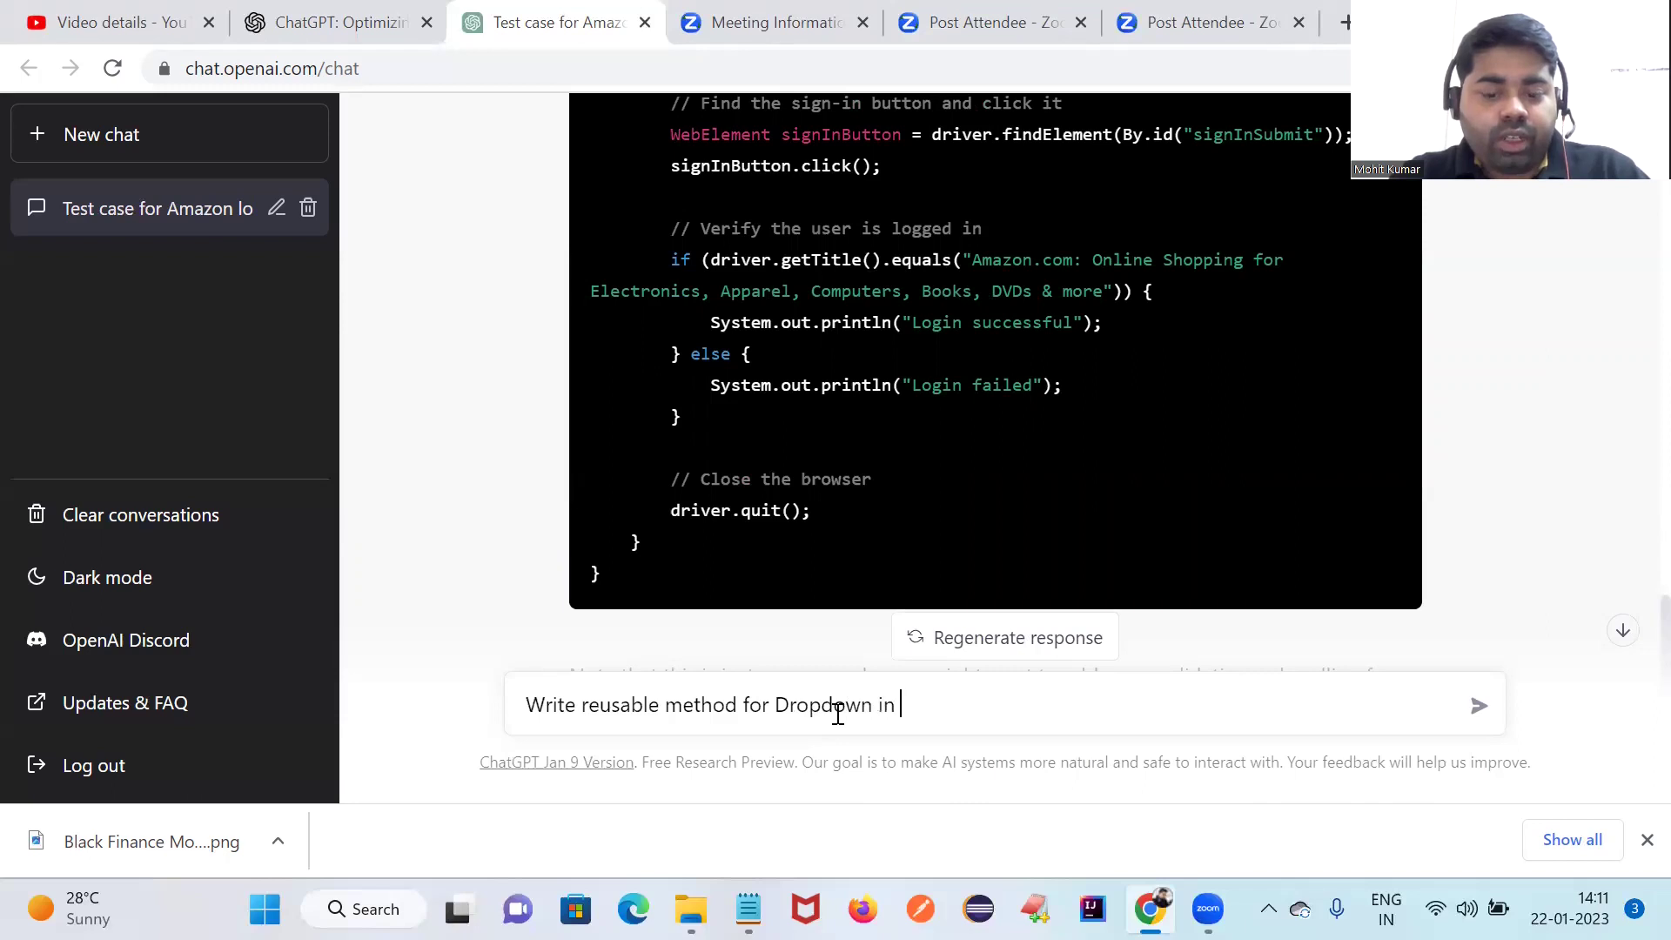
pyautogui.write('java and')
pyautogui.press('BackSpace')
pyautogui.press('BackSpace')
pyautogui.write('lenium')
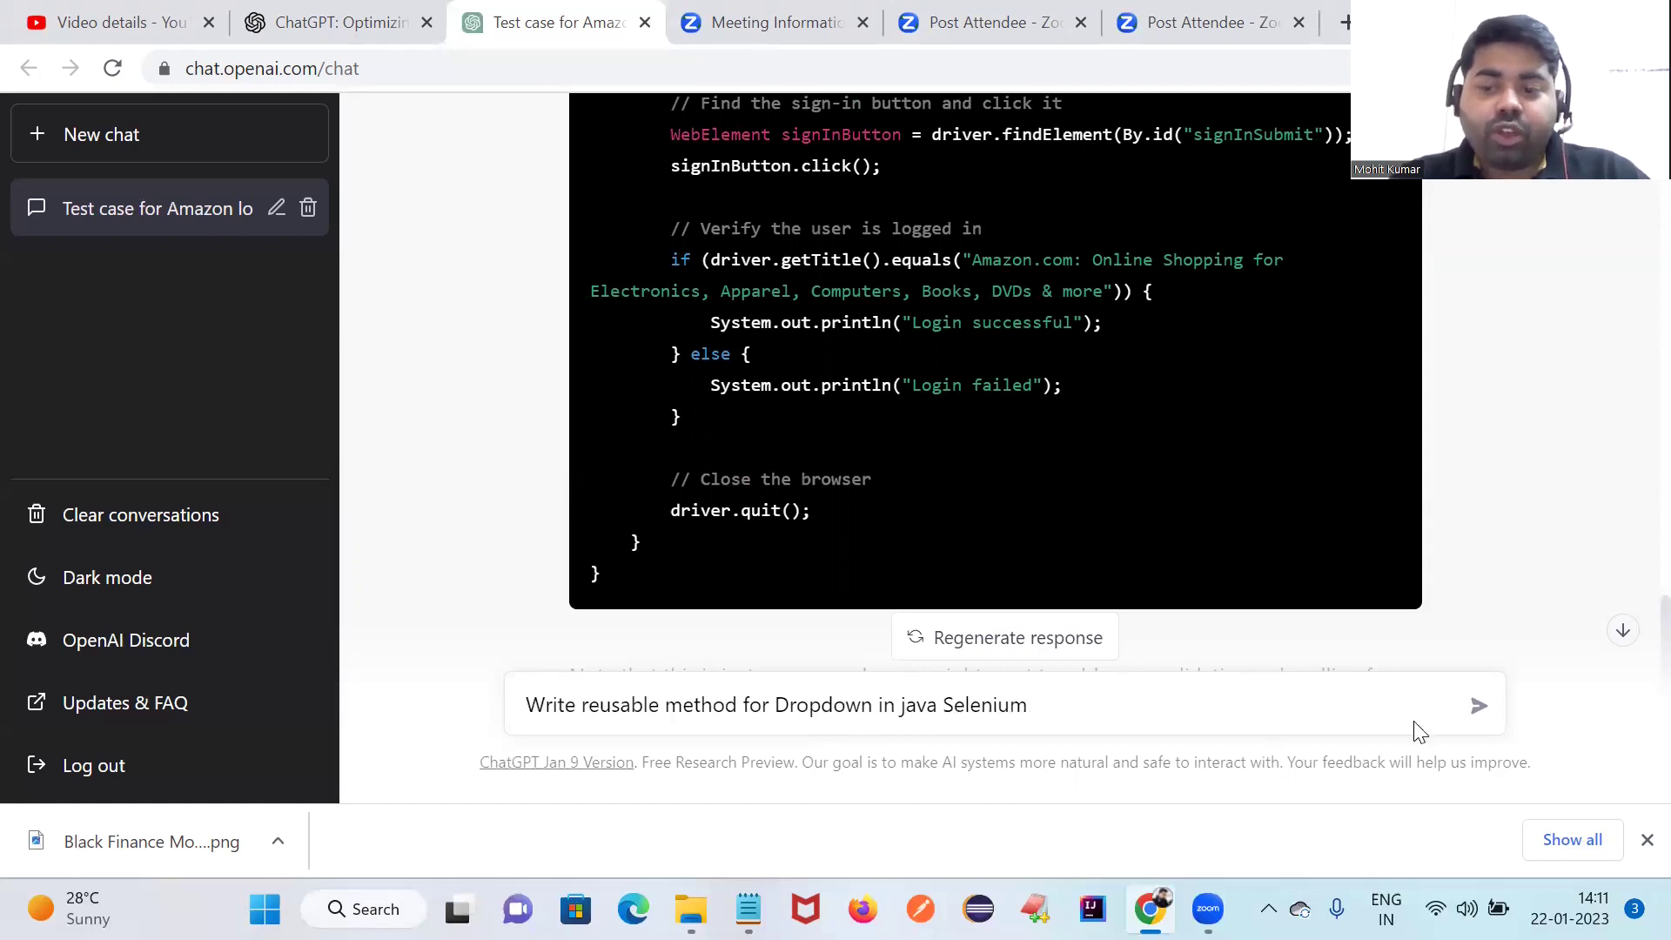
pyautogui.click(1482, 705)
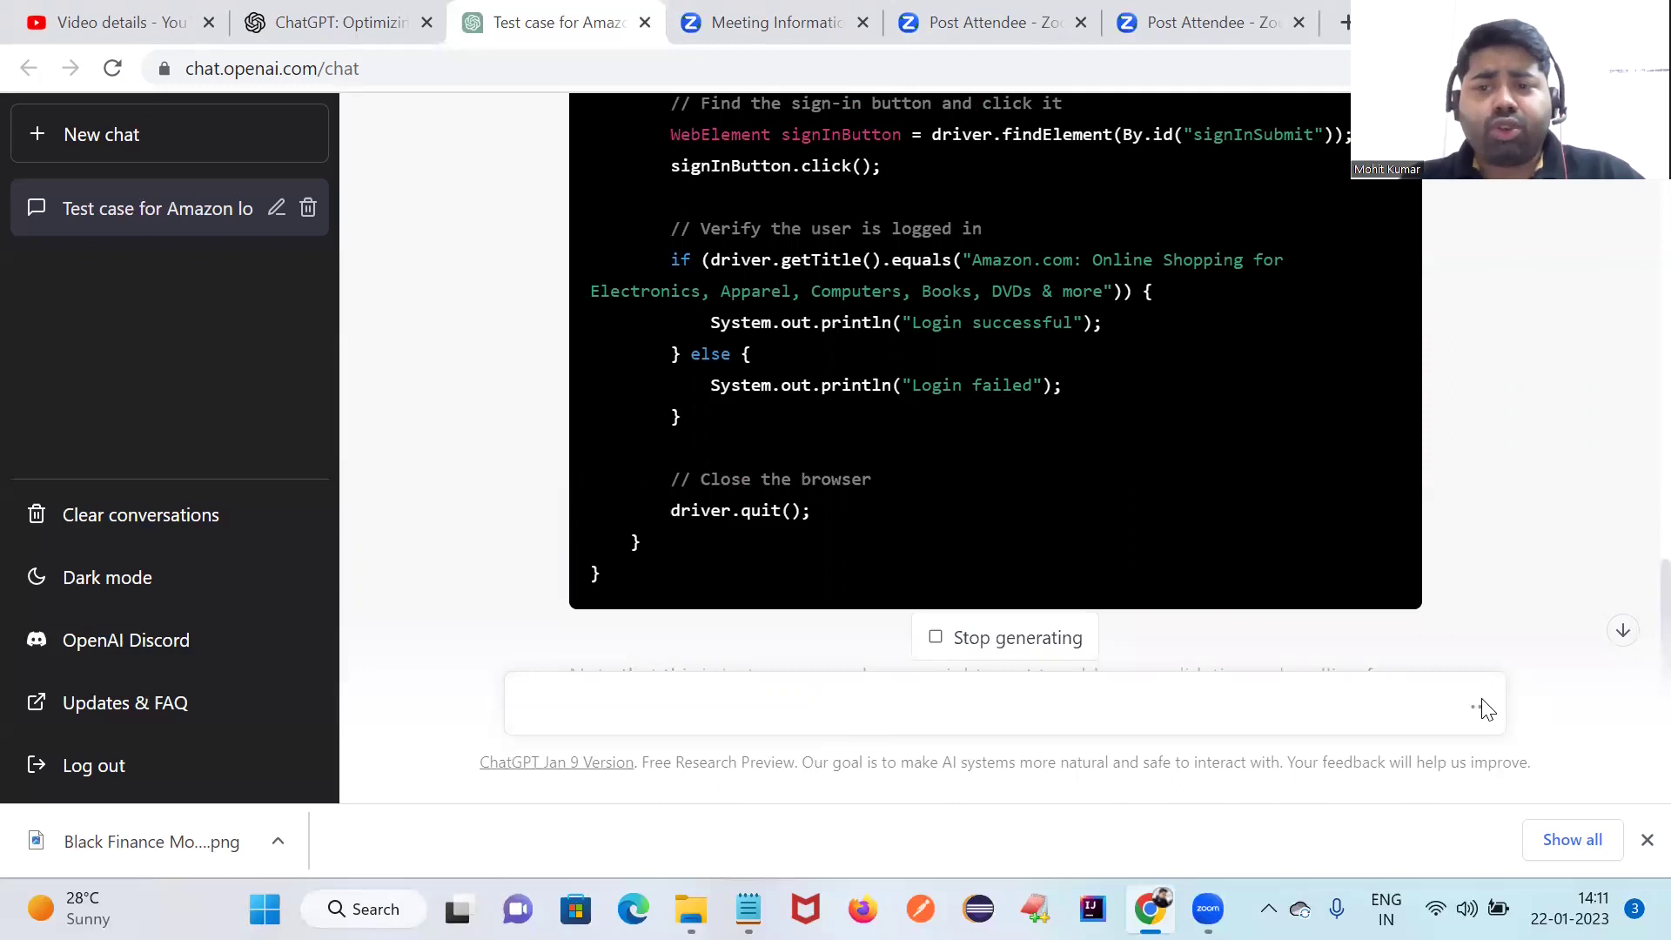
# Examine the generated reusable dropdown class, its selection methods by visible text, value and index, and the usage example with its explanation.
pyautogui.click(1624, 633)
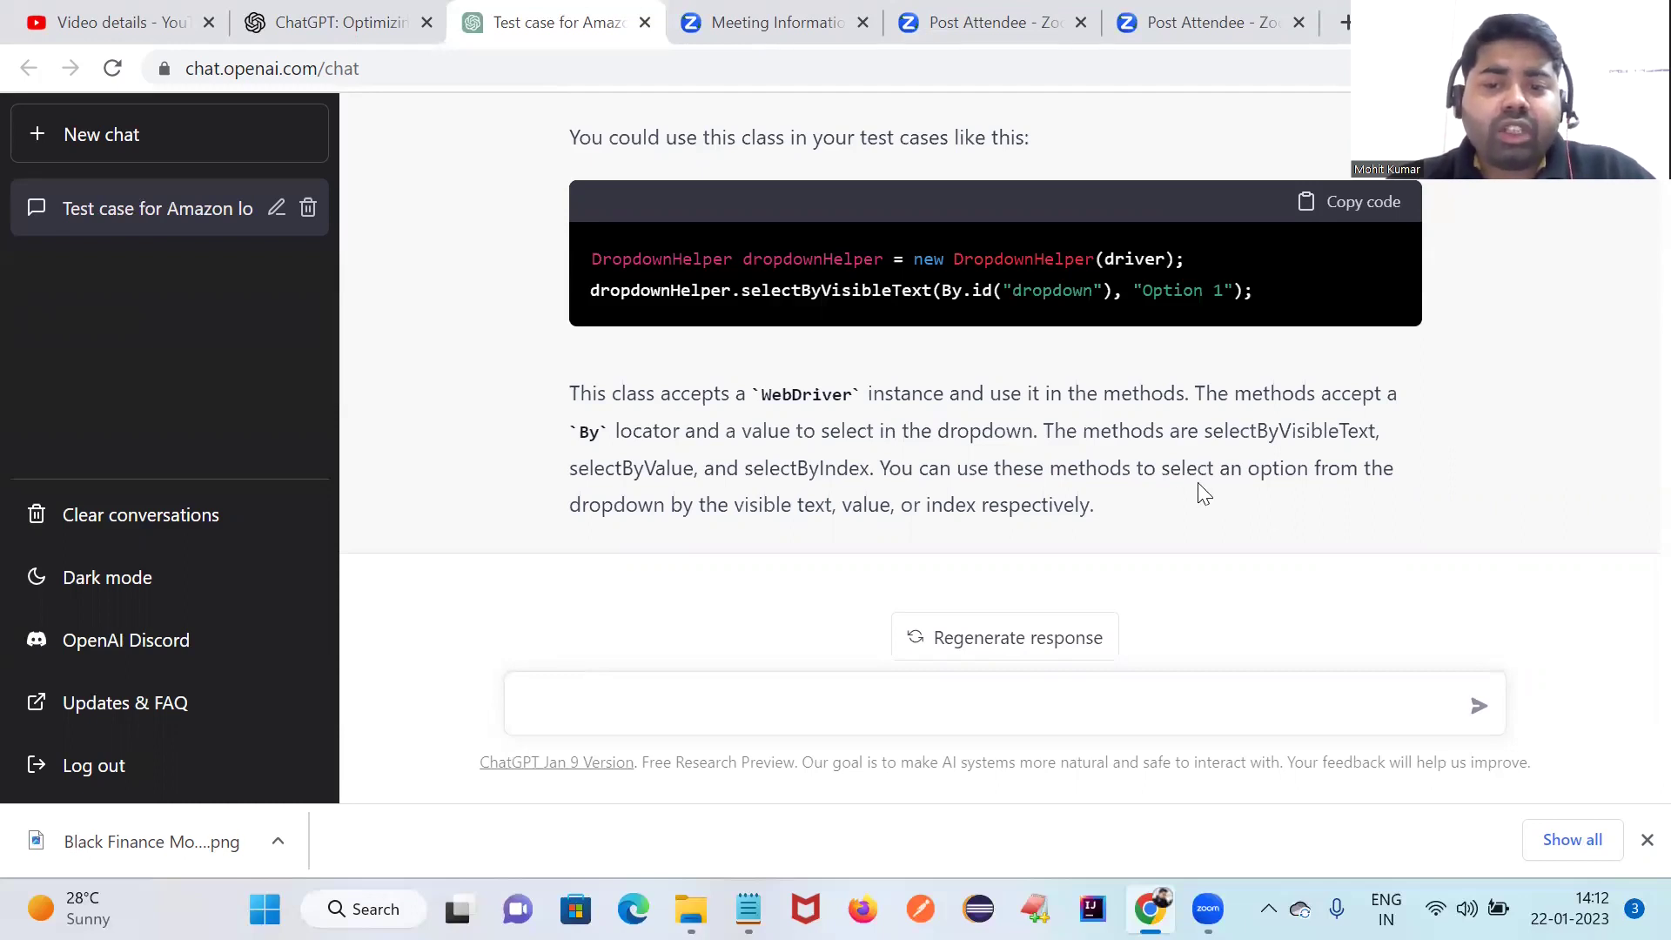
pyautogui.scroll(6, 1351, 461)
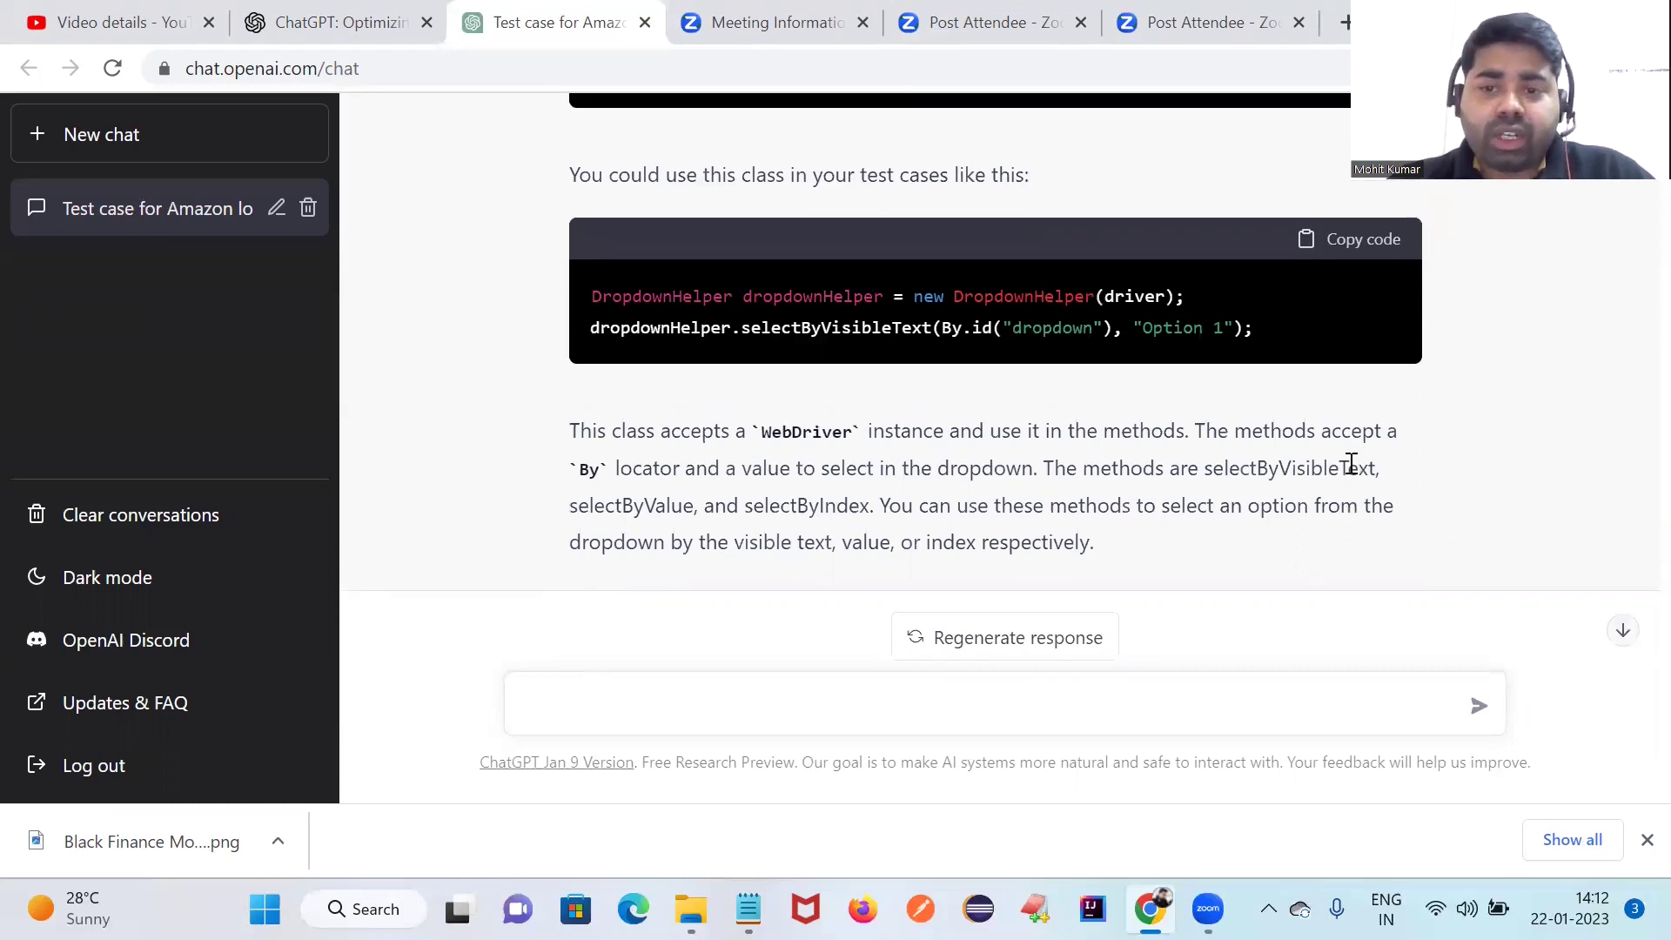
pyautogui.scroll(3, 1351, 466)
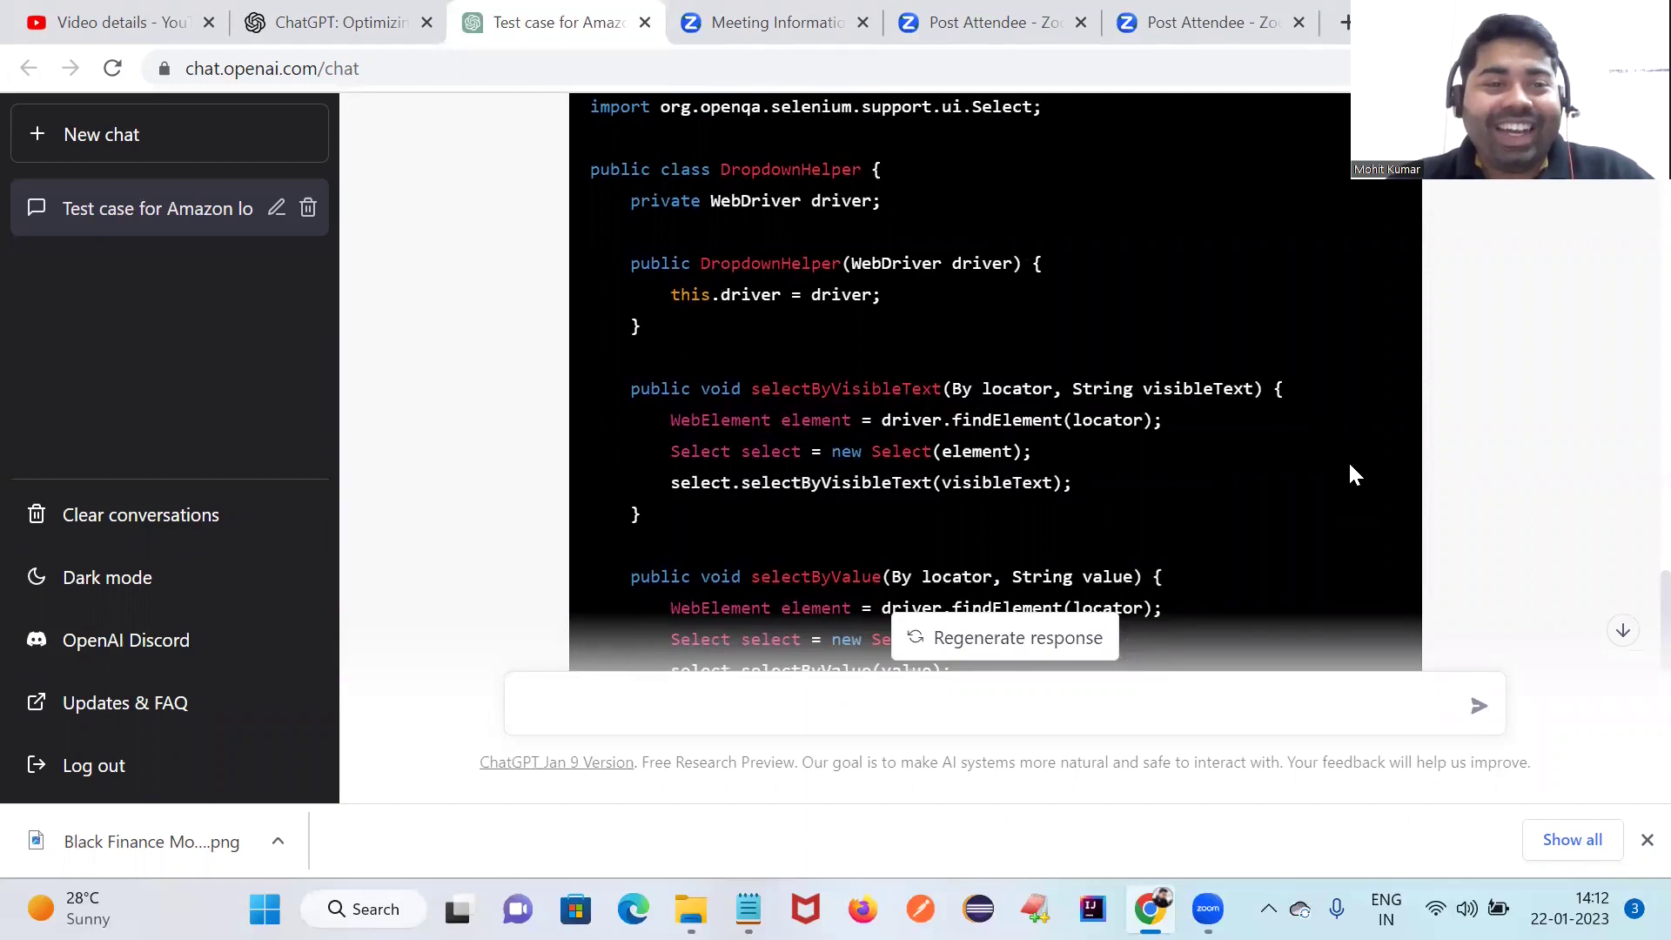
pyautogui.scroll(-3, 1349, 465)
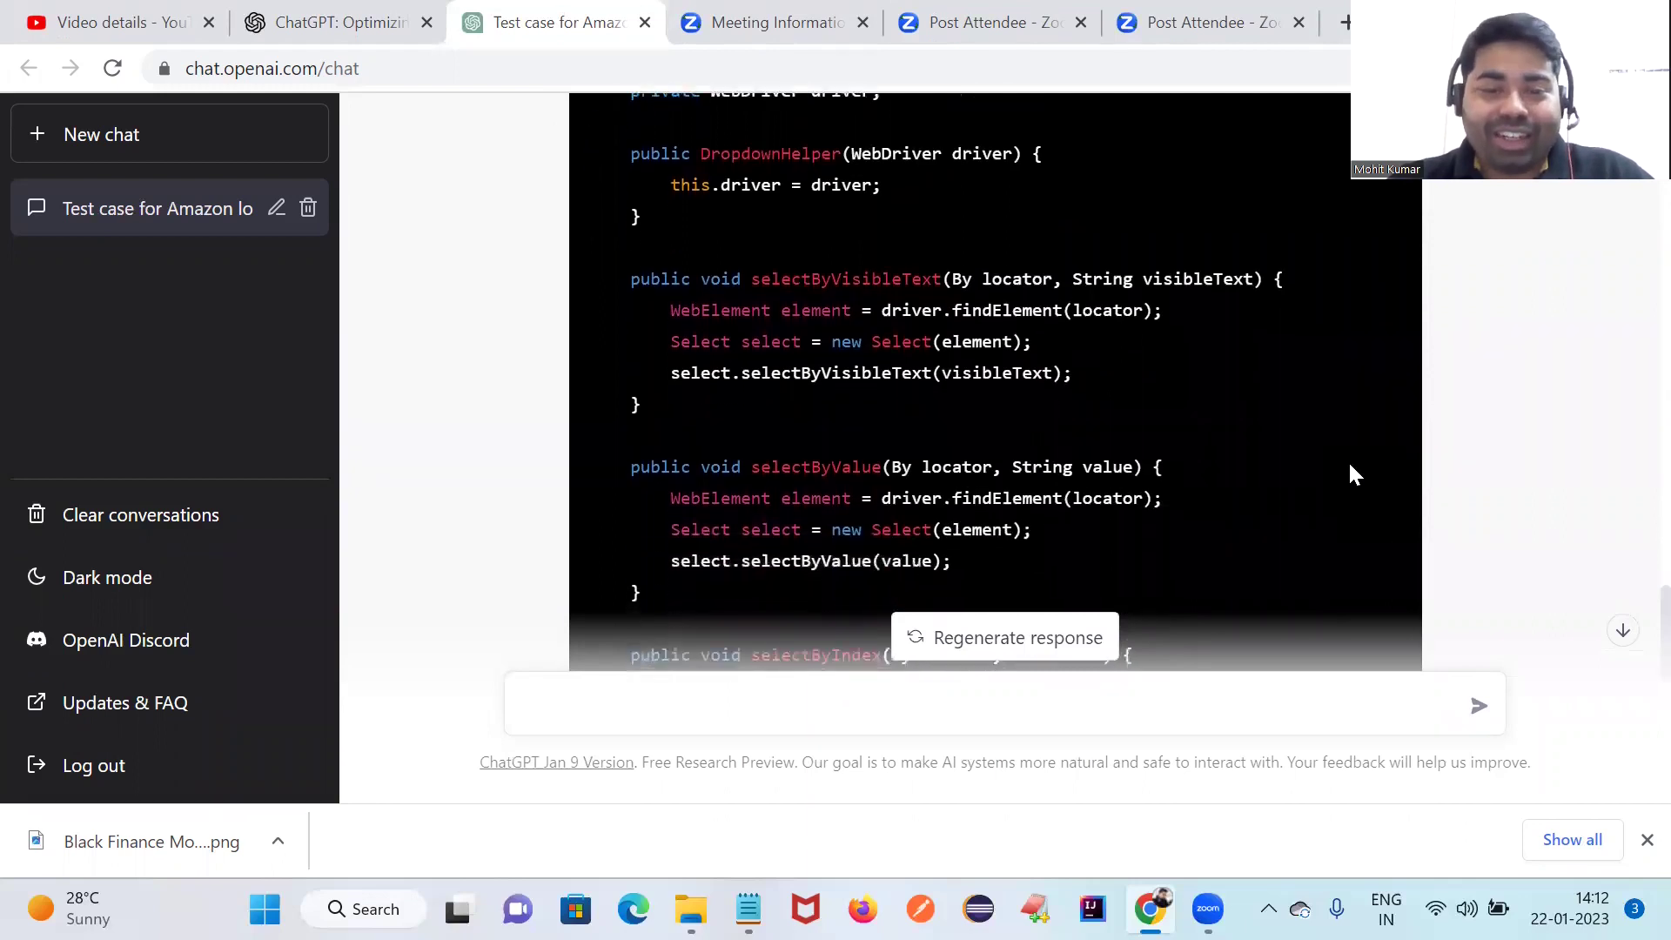
pyautogui.scroll(-2, 1350, 473)
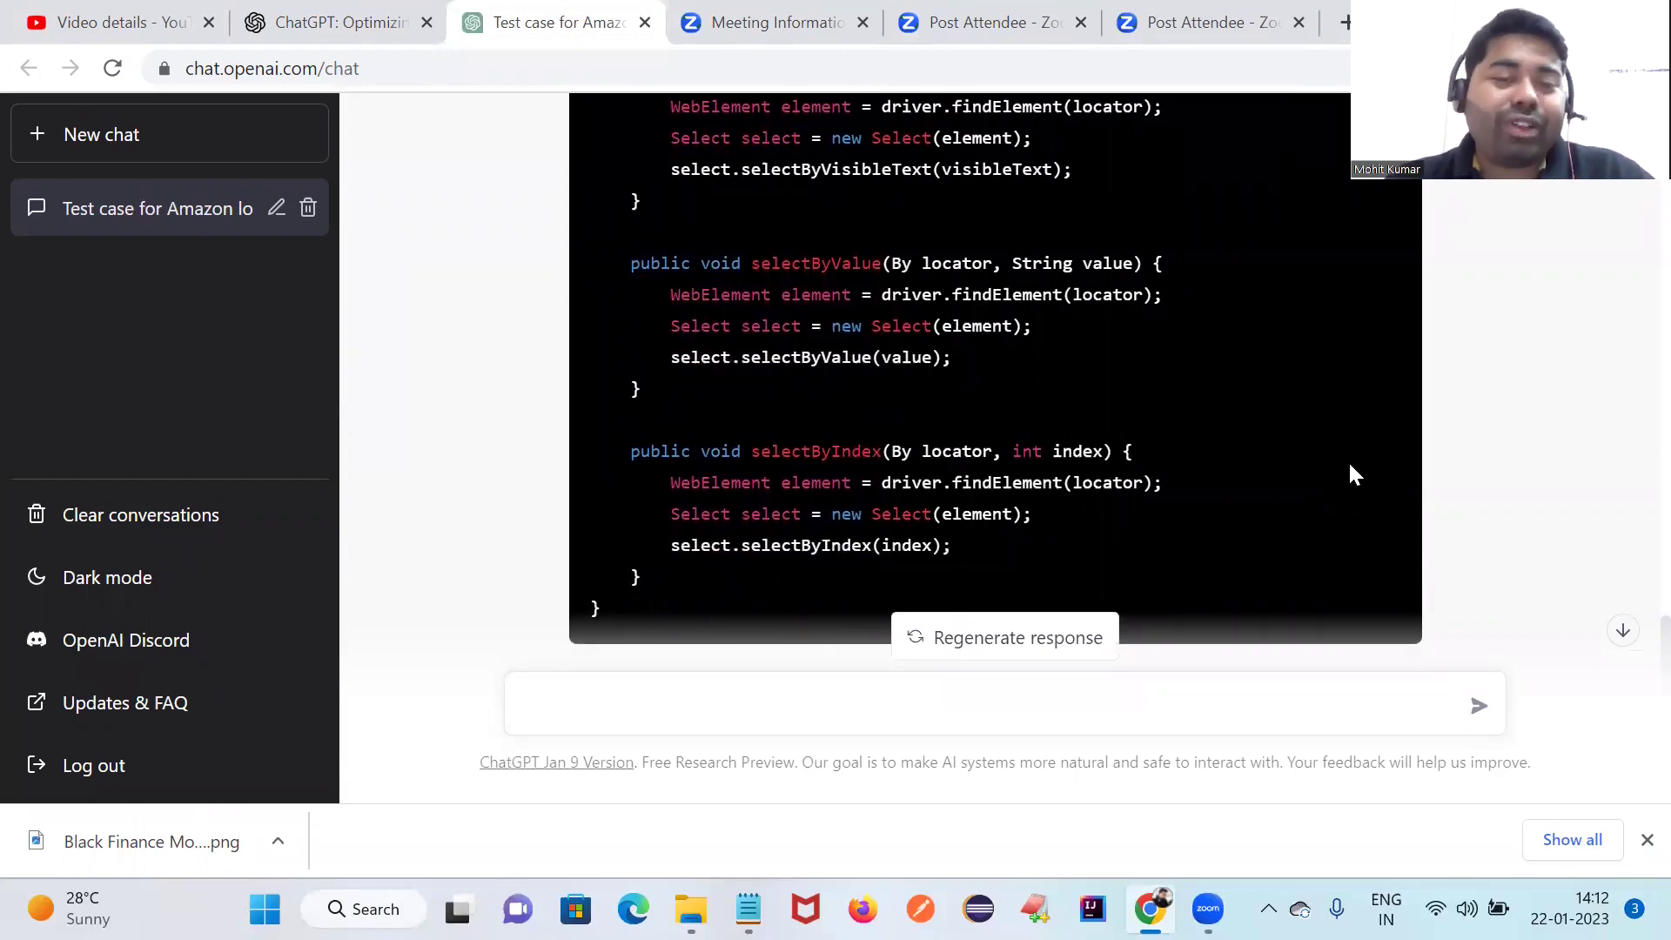
pyautogui.scroll(-2, 1348, 459)
pyautogui.scroll(-5, 1350, 466)
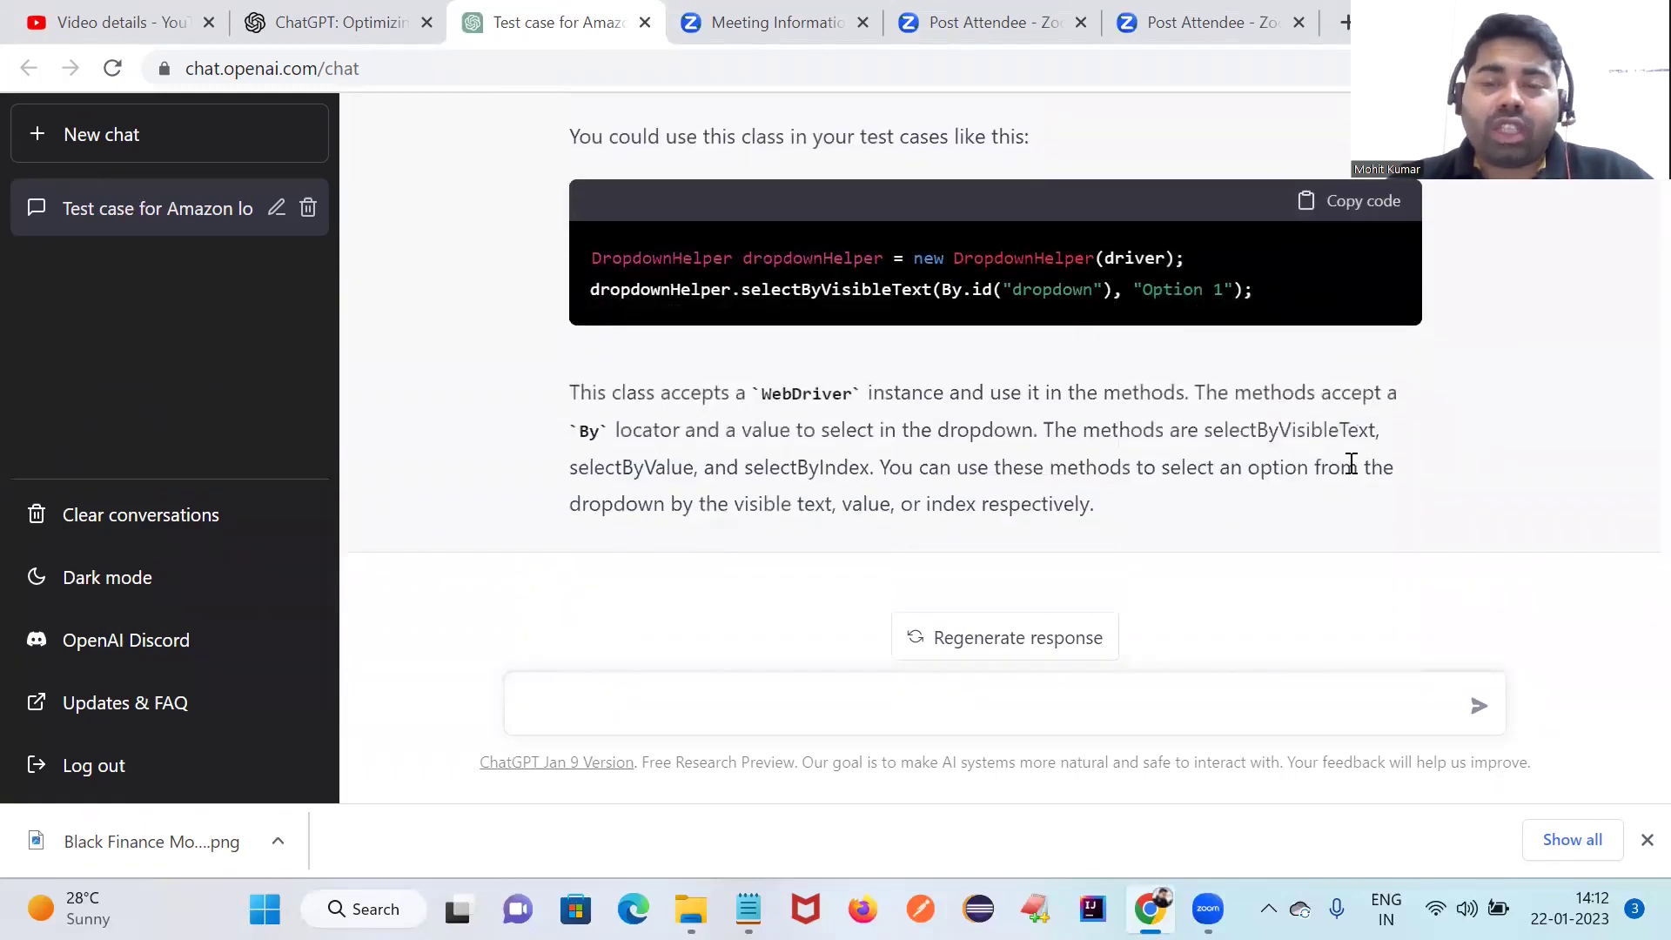
pyautogui.scroll(6, 1351, 463)
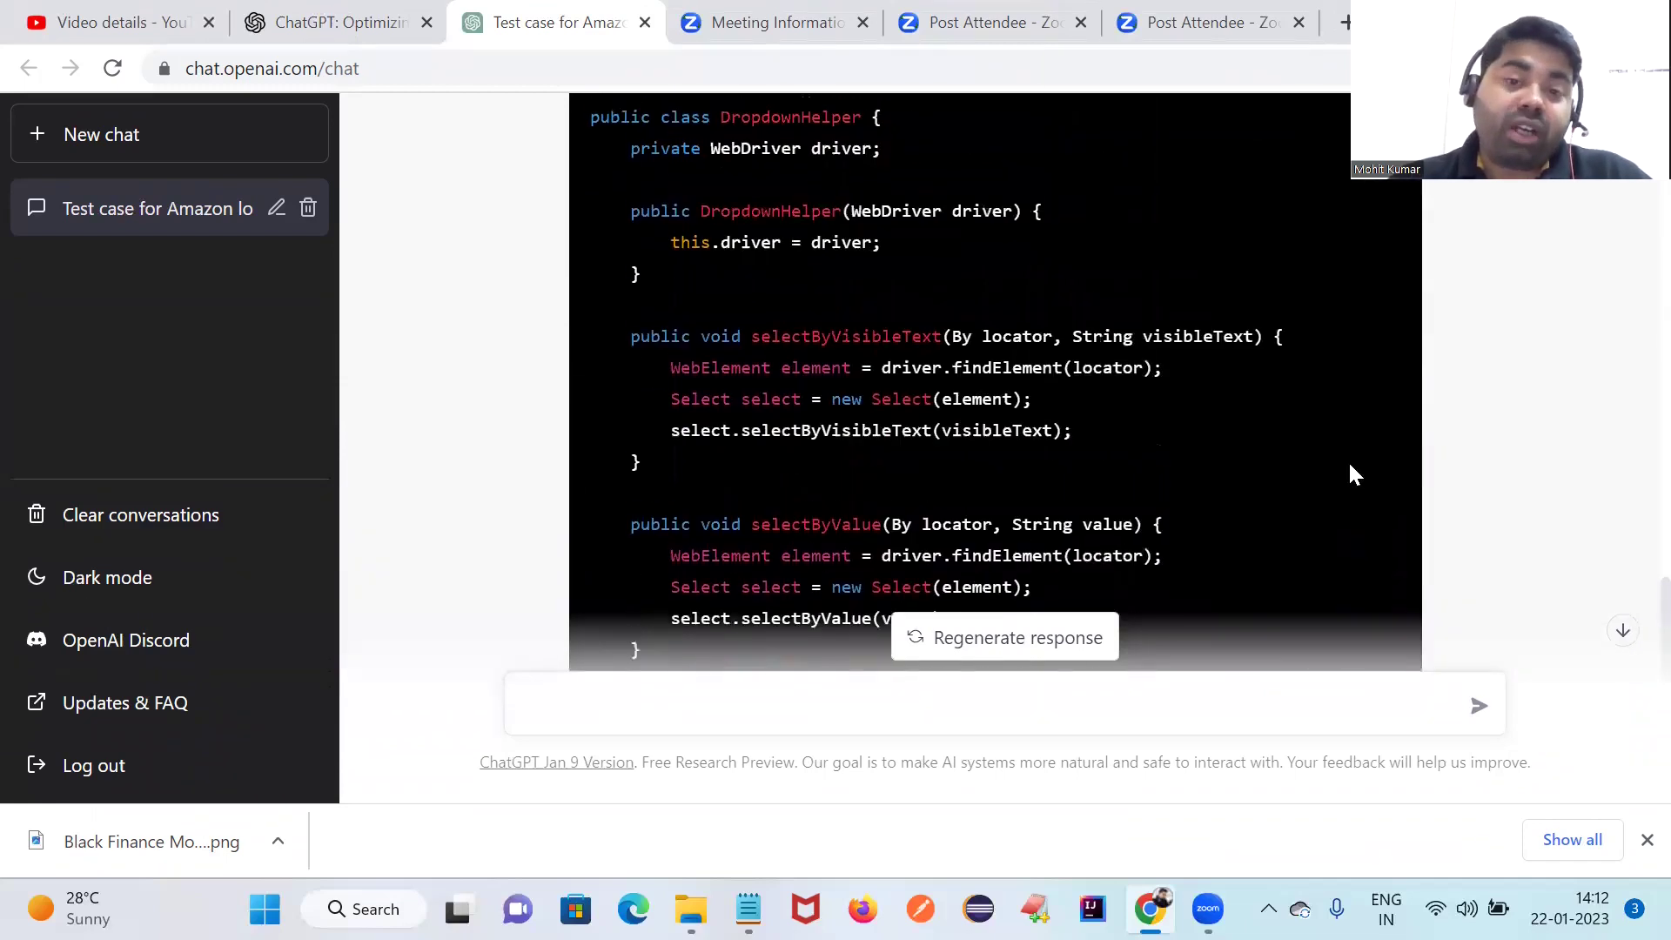
pyautogui.scroll(-6, 1351, 468)
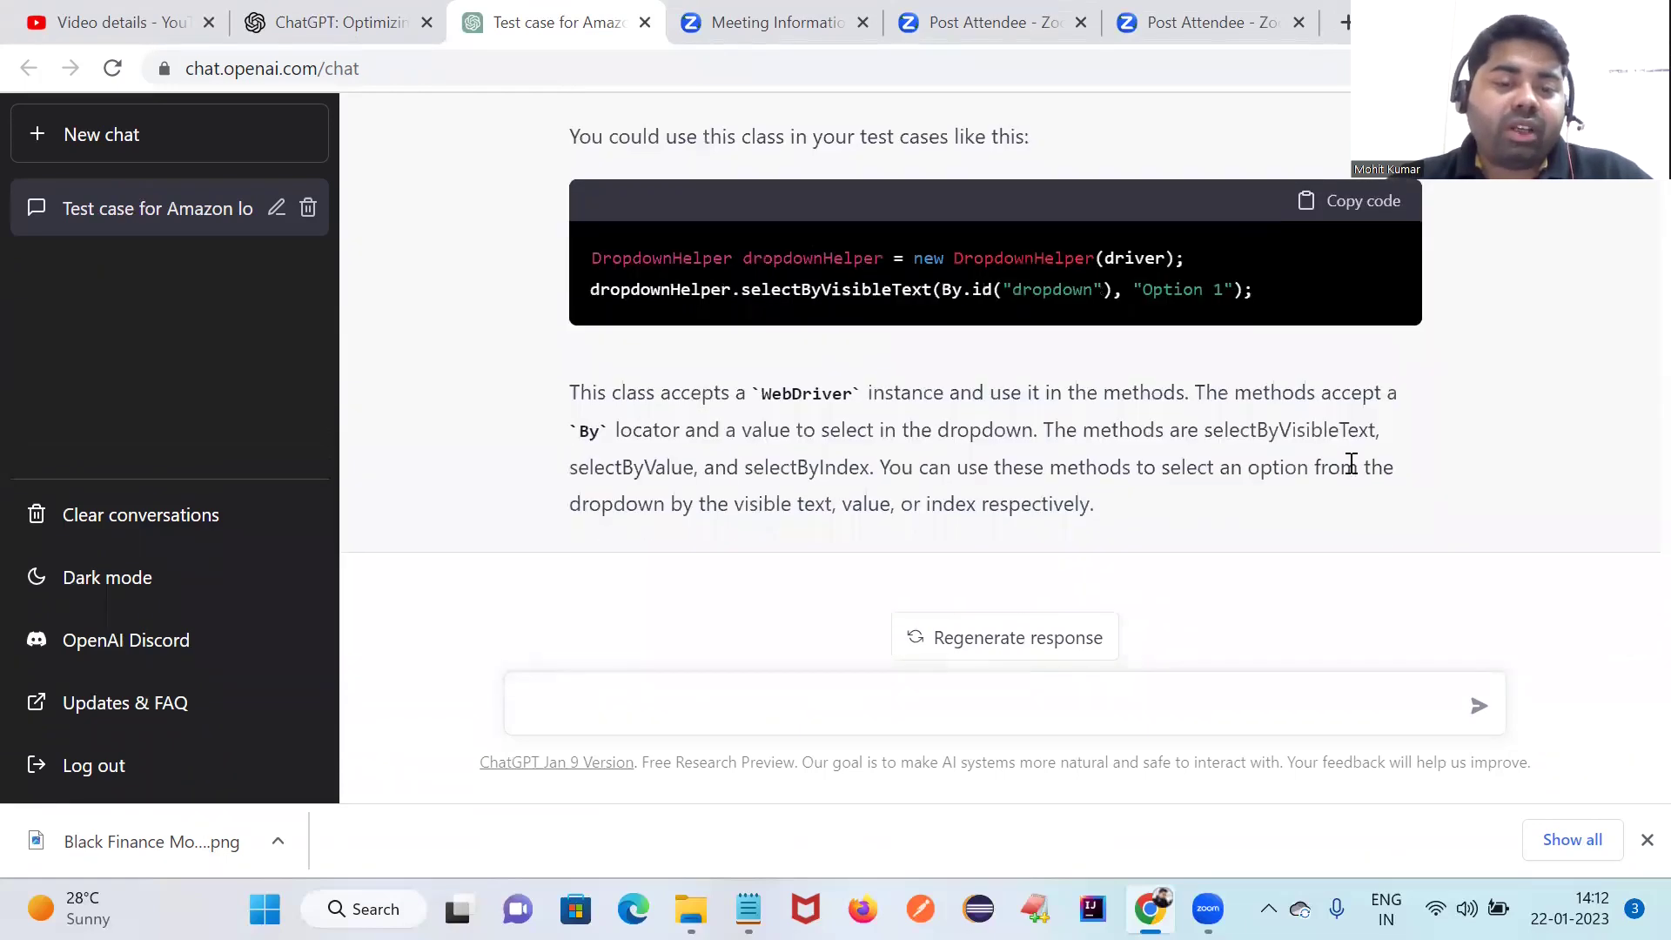
# Submit the follow-up prompt "Write code for login amzon in playwright with javascript" in the same conversation.
pyautogui.click(856, 696)
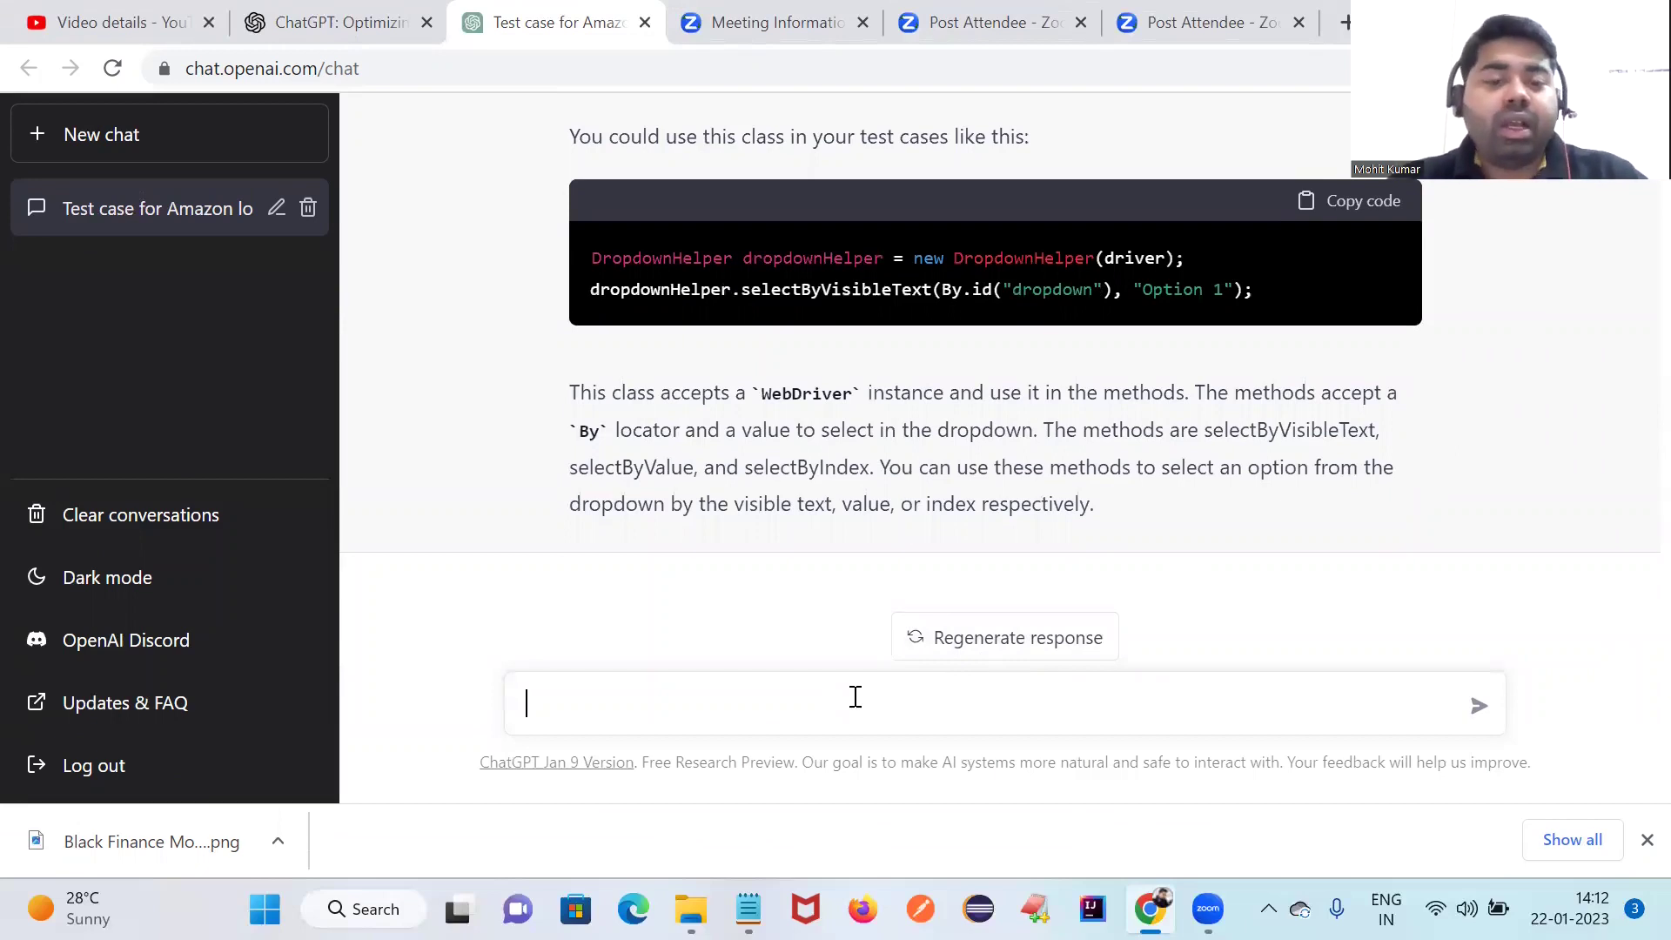
pyautogui.write('Write ')
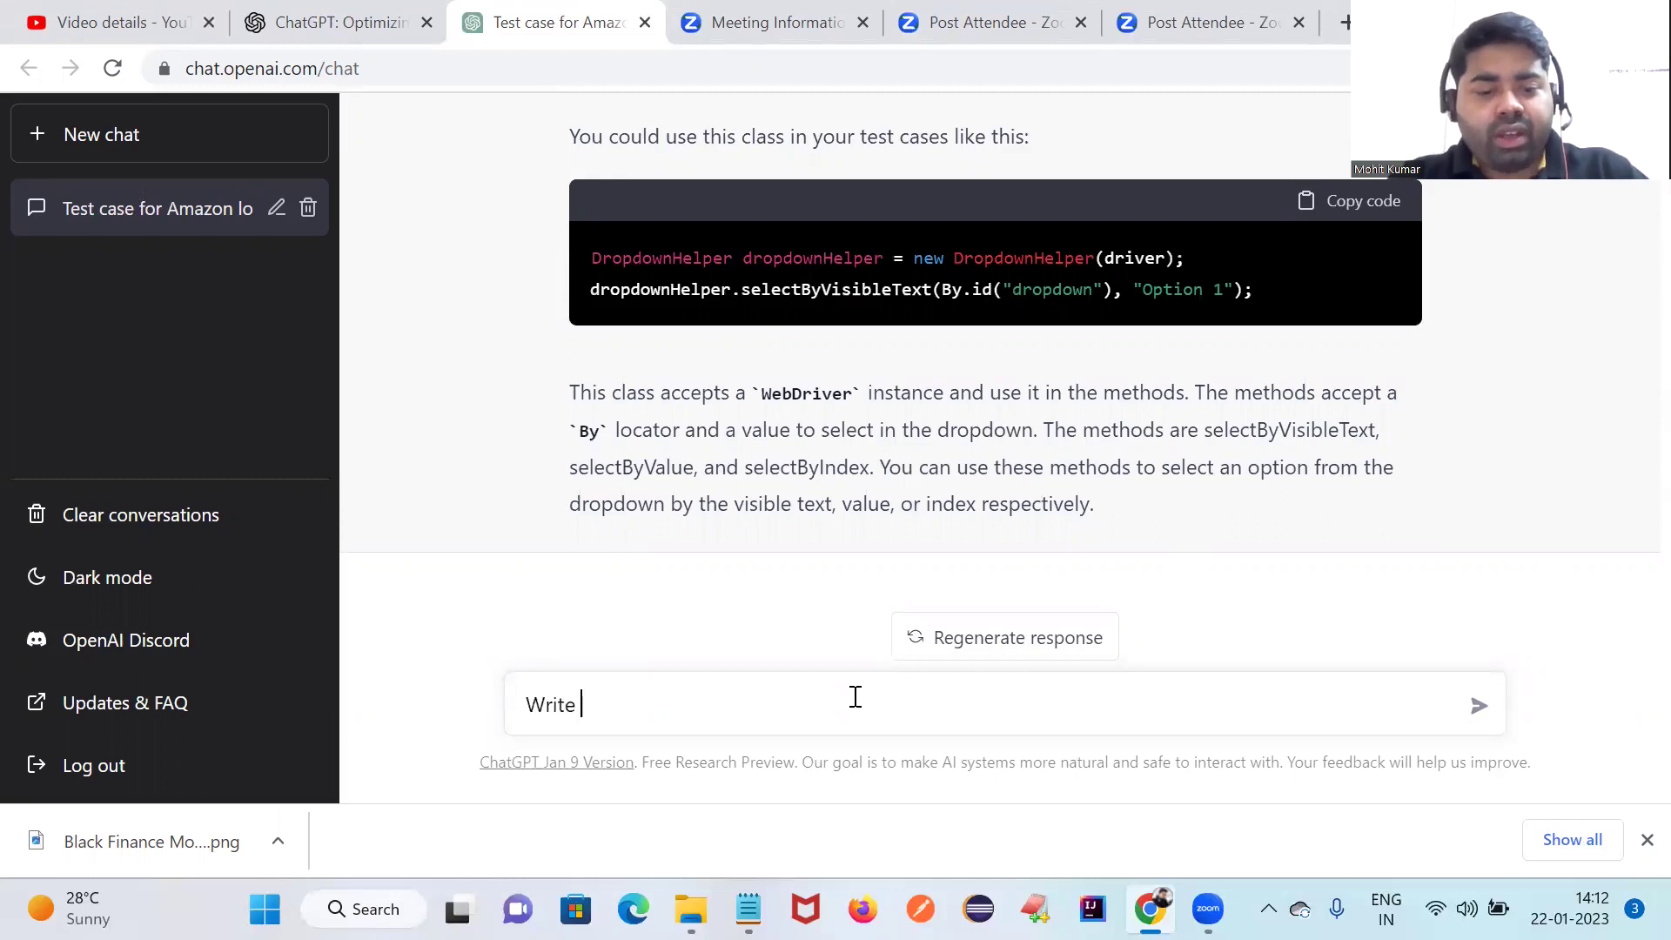
pyautogui.write('code for ling')
pyautogui.press('BackSpace')
pyautogui.press('BackSpace')
pyautogui.press('BackSpace')
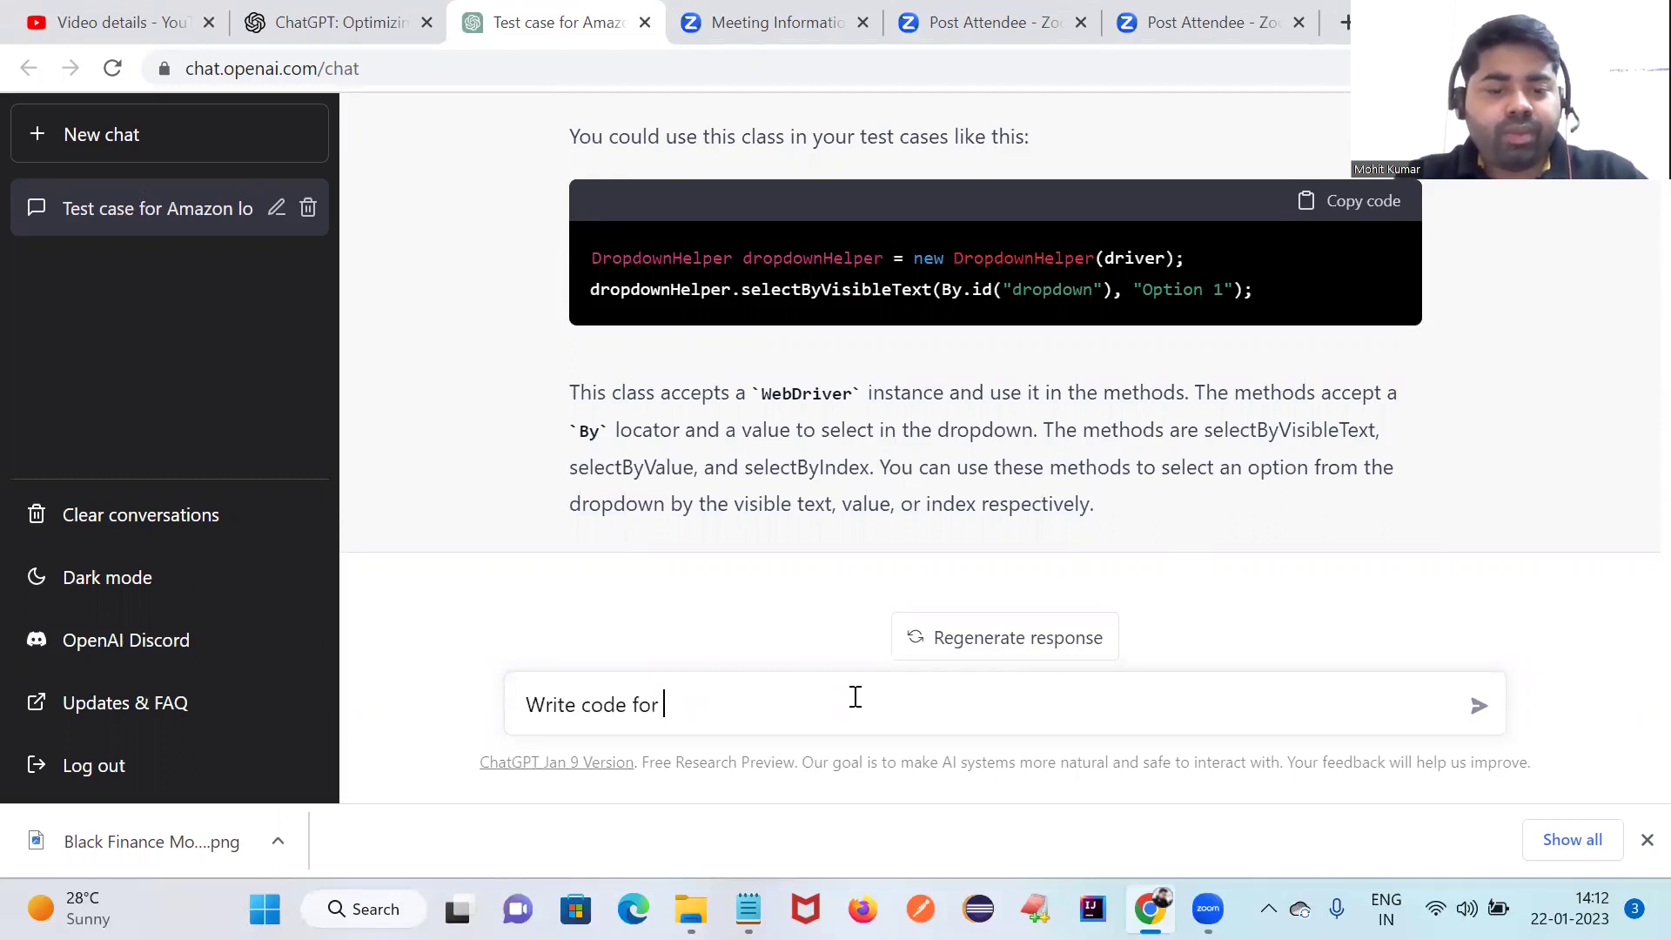
pyautogui.write('login')
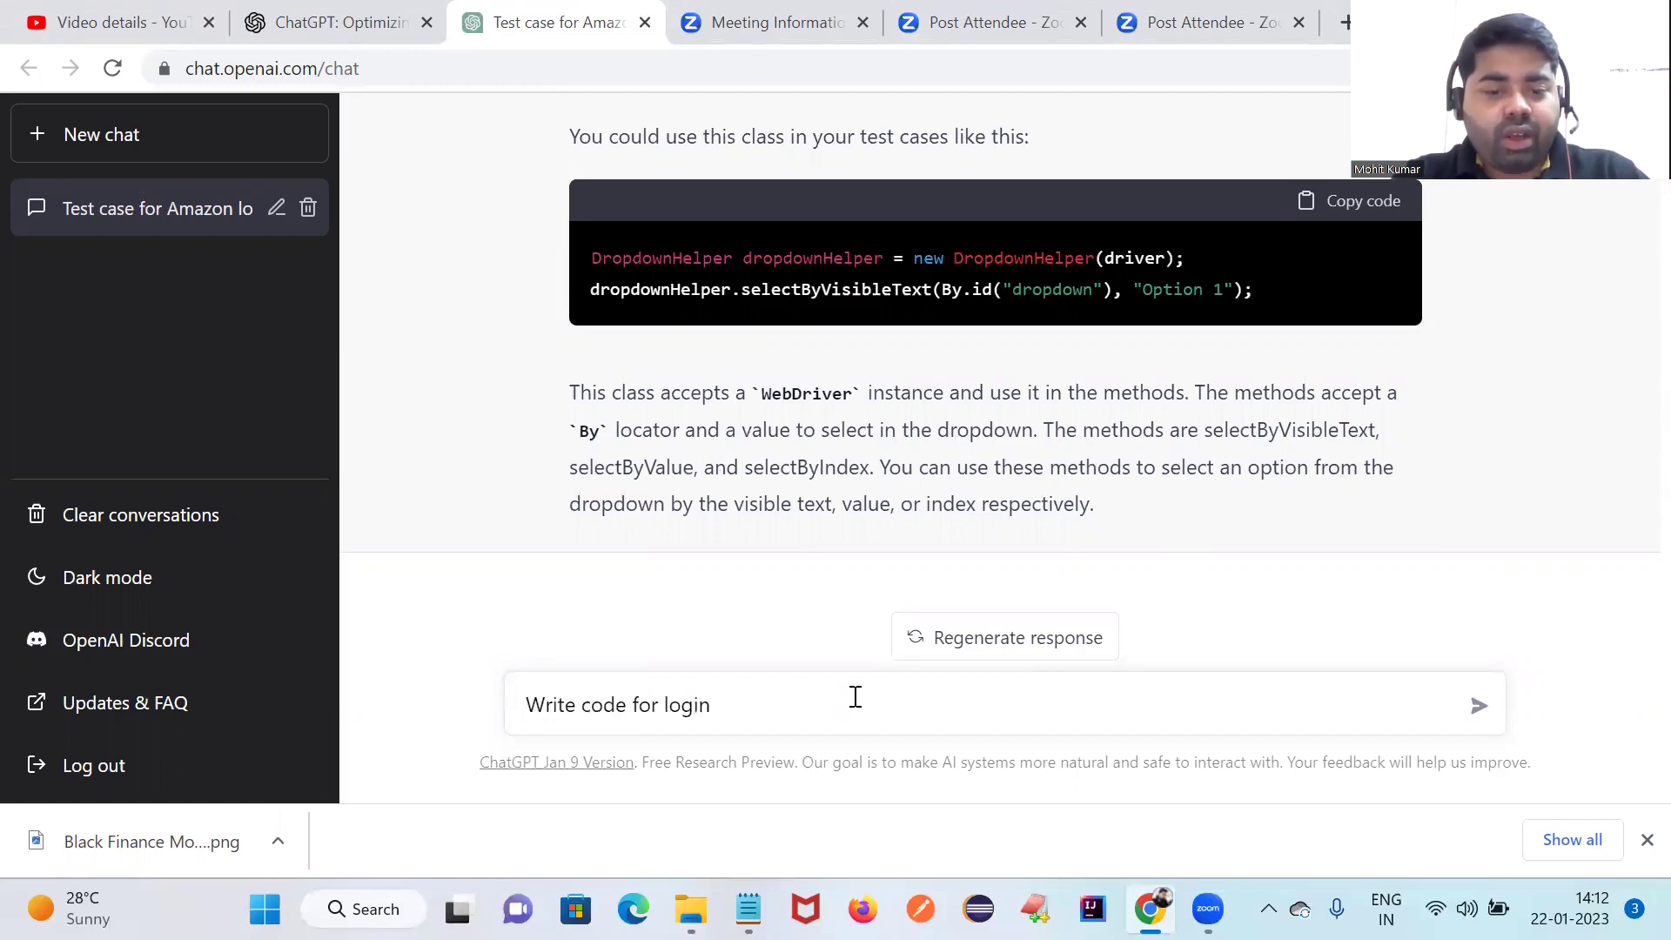
pyautogui.write(' amzon f')
pyautogui.write('or')
pyautogui.press('BackSpace')
pyautogui.press('BackSpace')
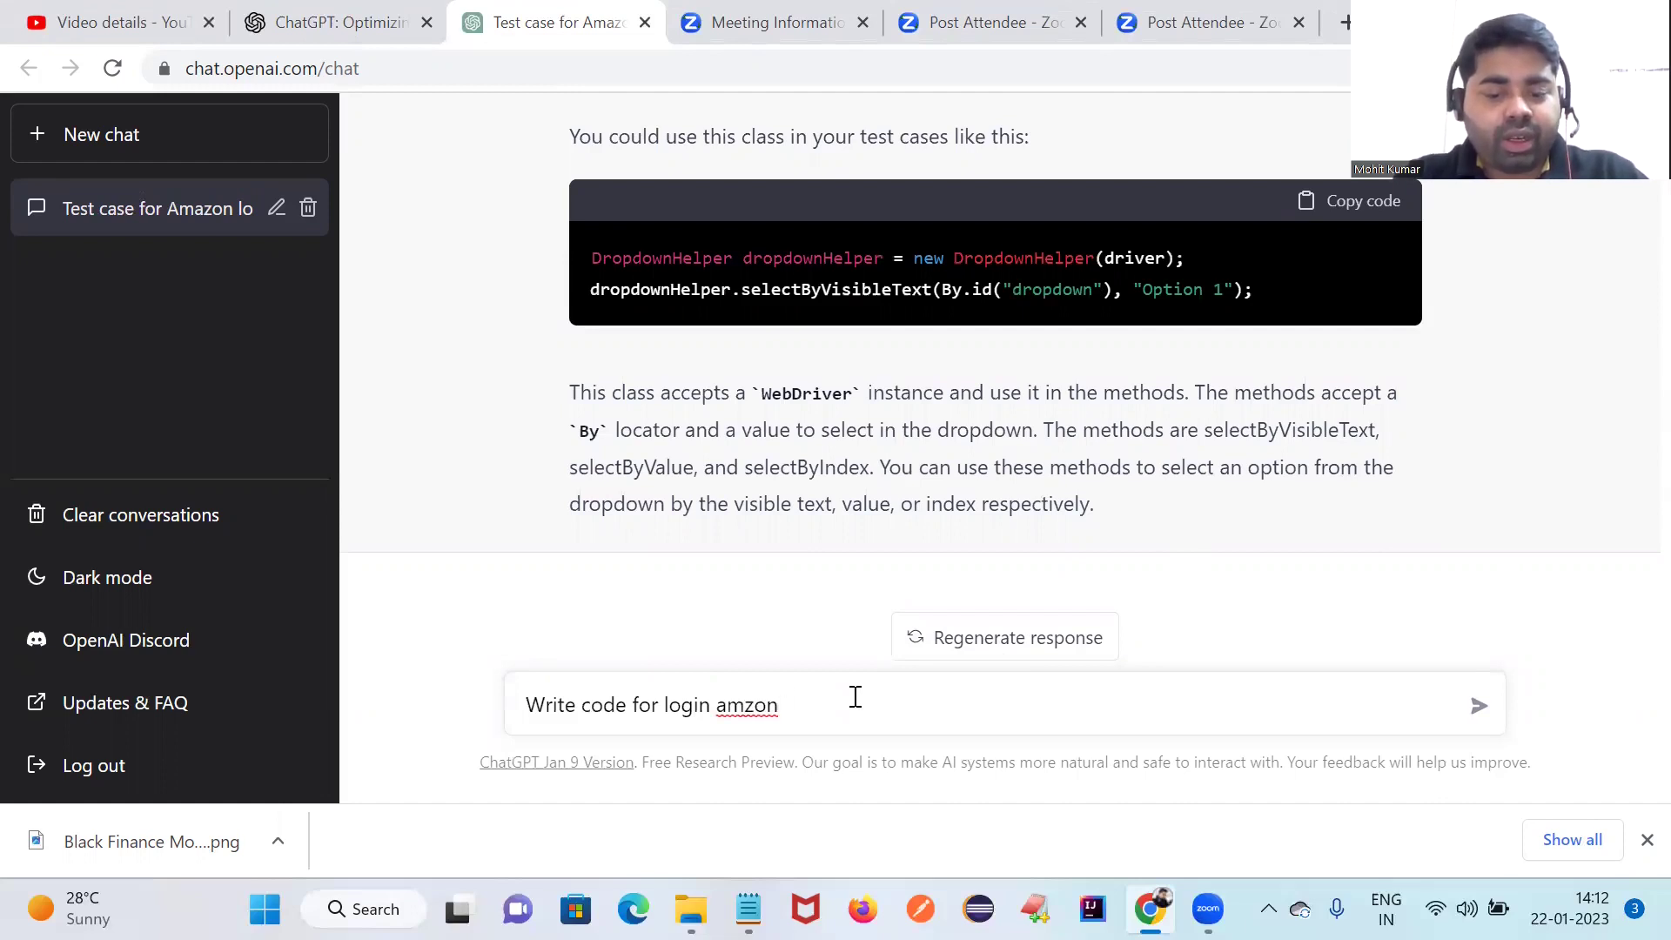
pyautogui.write('in ')
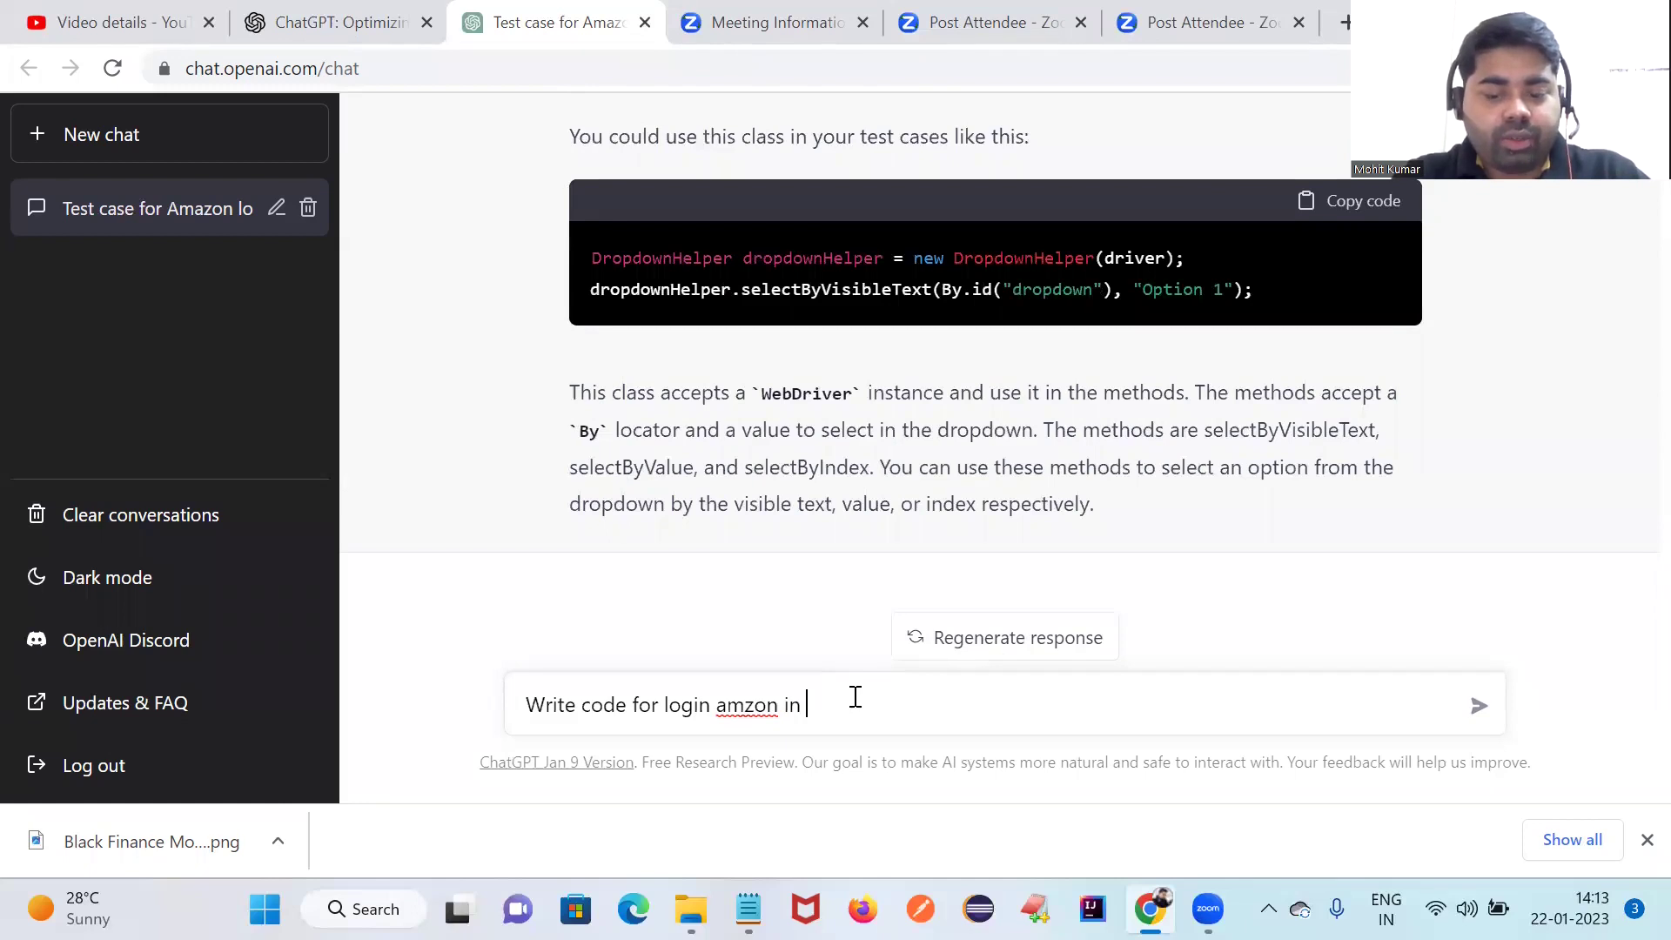
pyautogui.write('playwri')
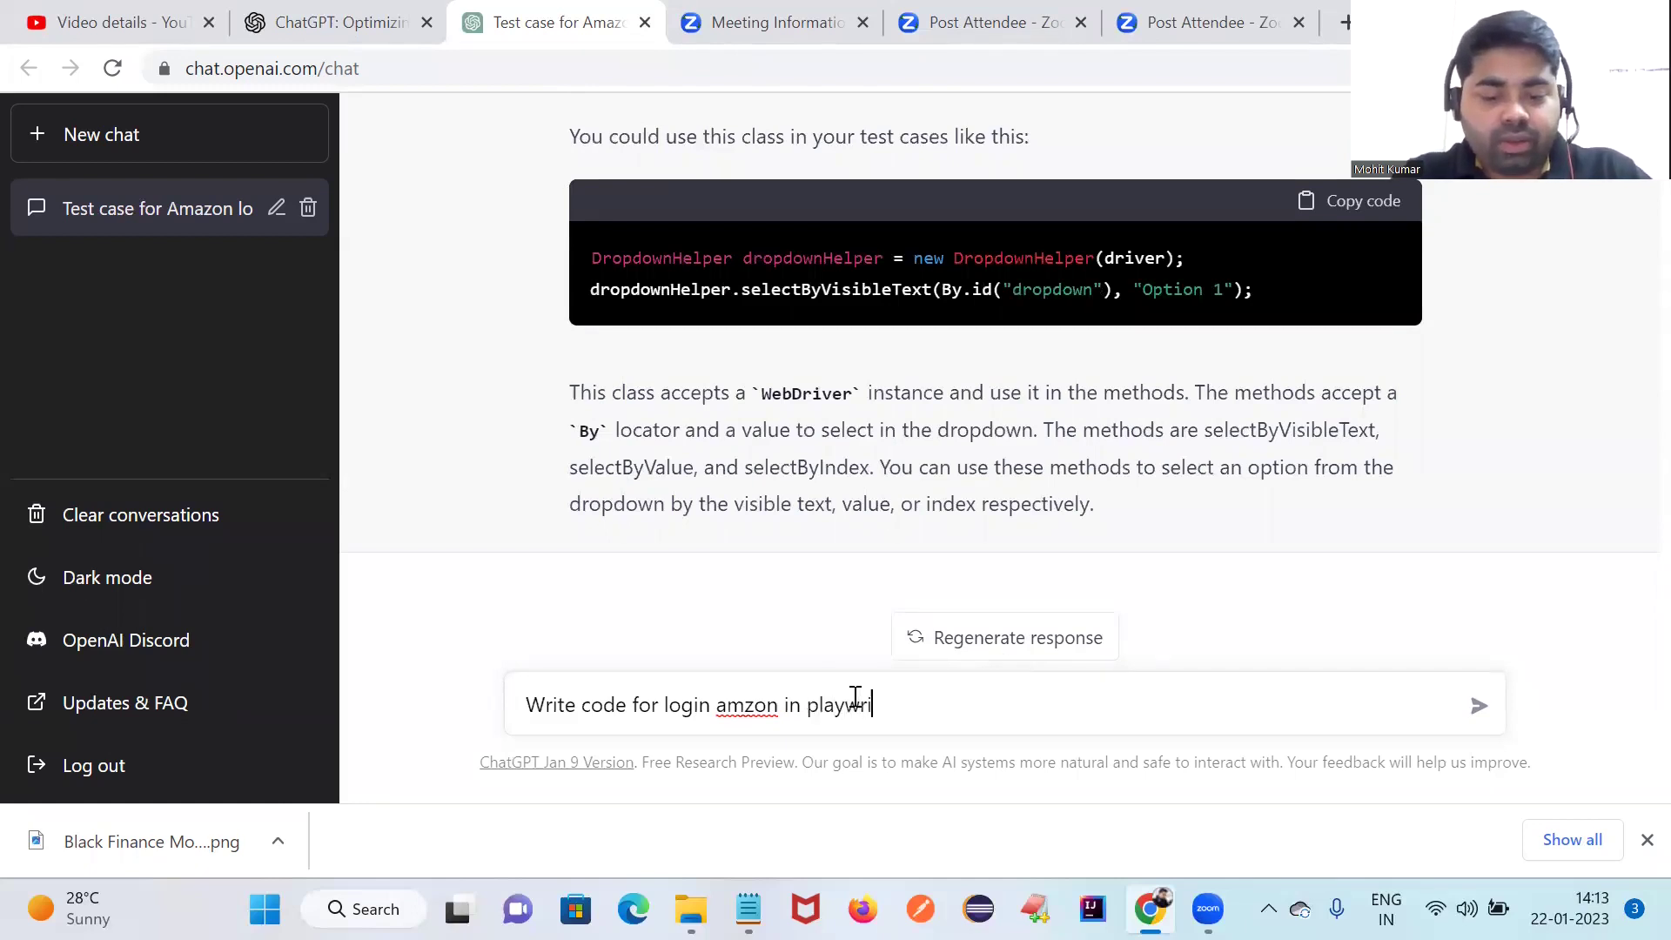
pyautogui.write('ght wi')
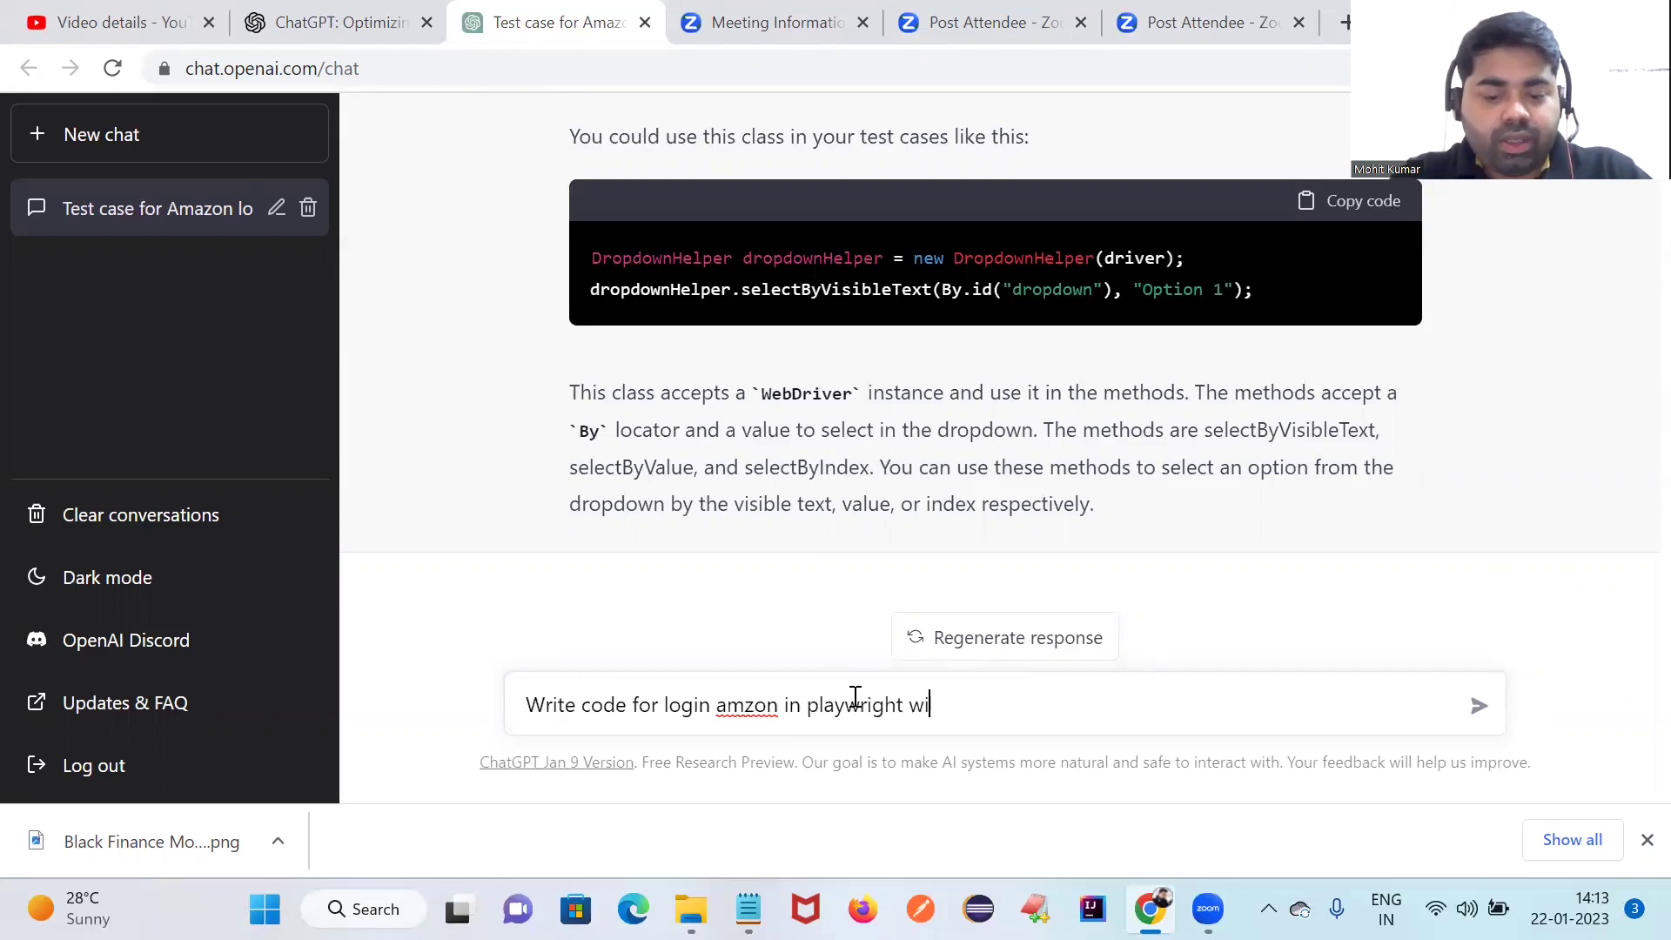
pyautogui.write('th javascript')
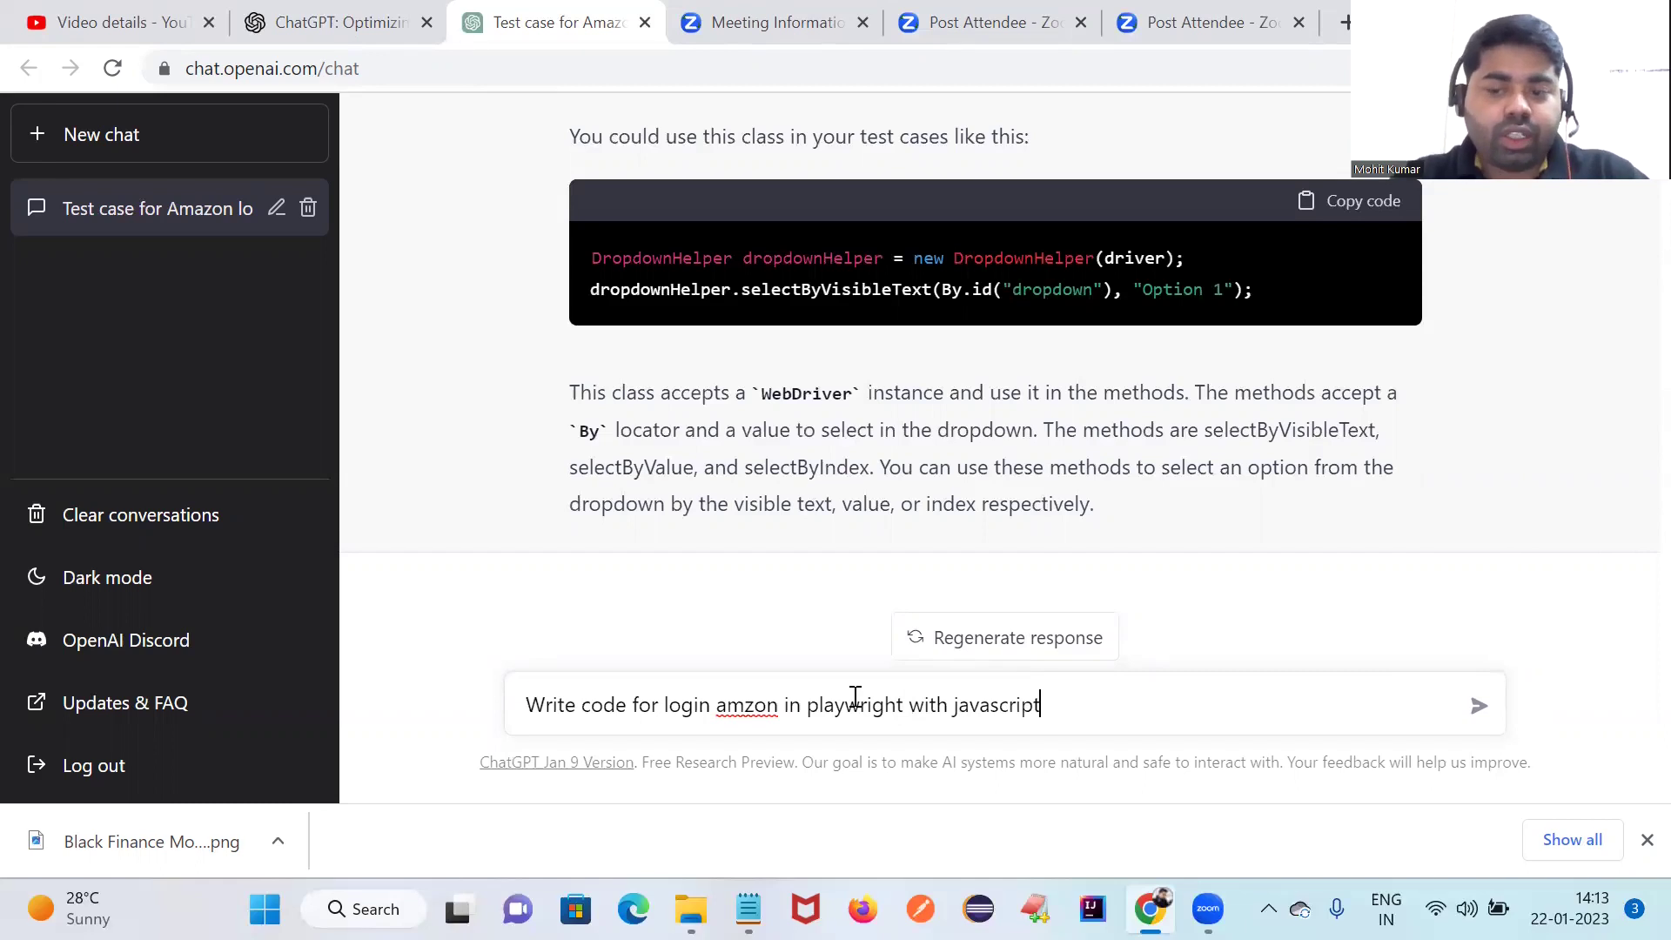
pyautogui.click(1479, 706)
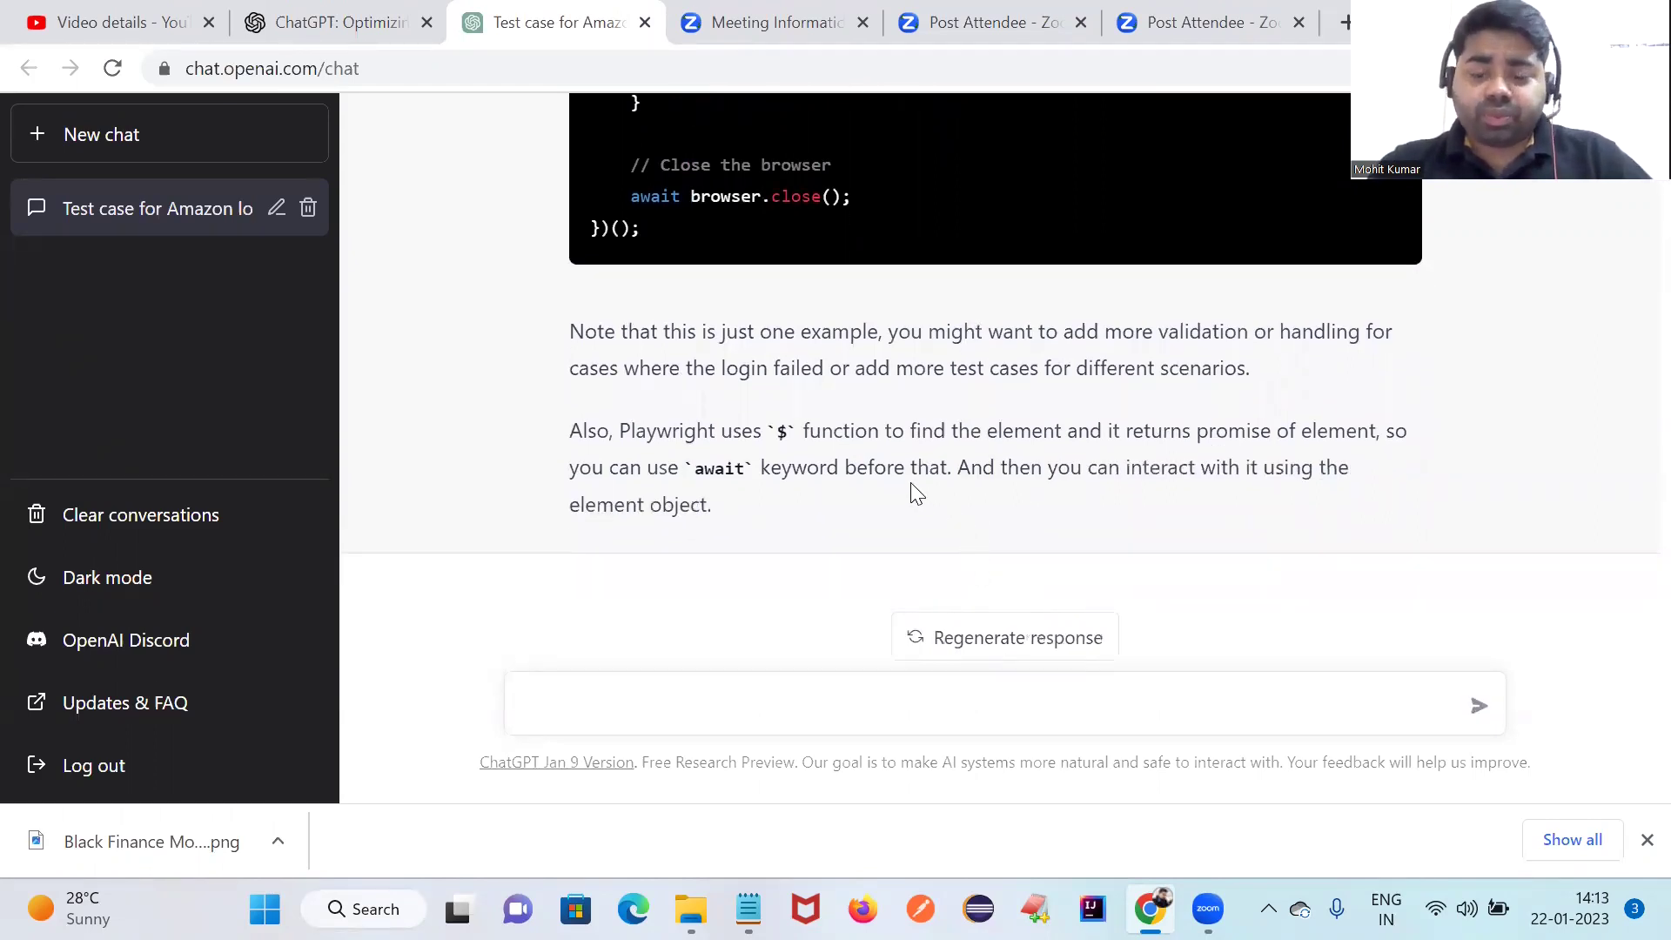
# Examine the generated Playwright JavaScript login code, focusing on the browser session setup and the navigation to the Amazon sign-in page.
pyautogui.scroll(5, 914, 488)
pyautogui.scroll(6, 909, 478)
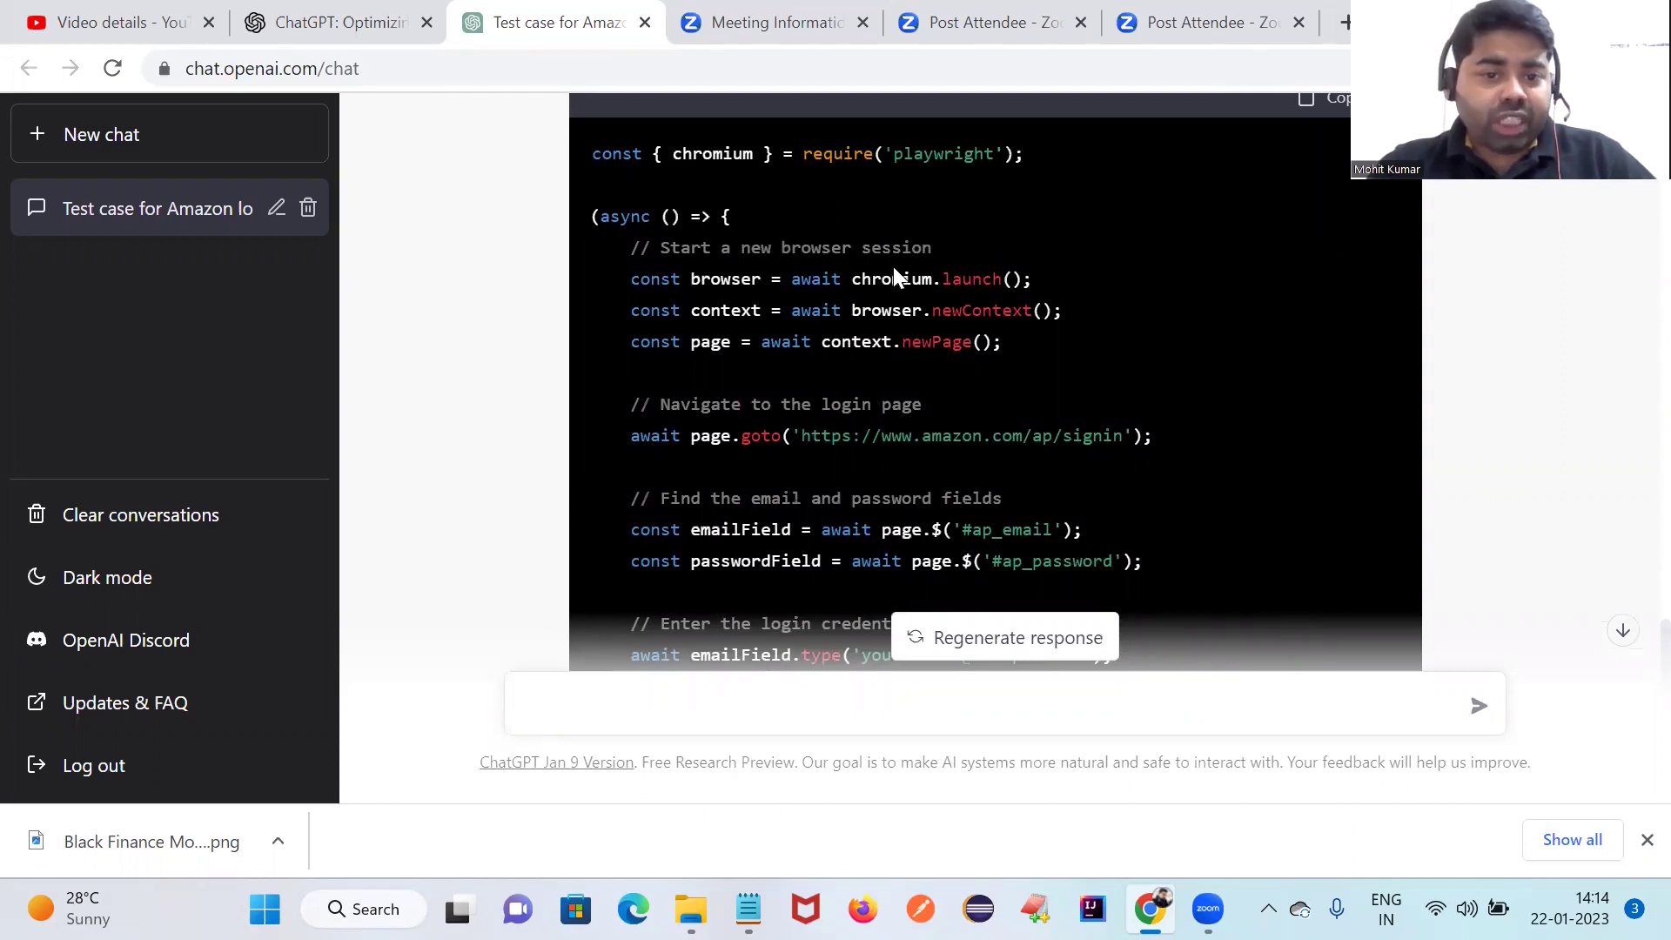
pyautogui.moveTo(1018, 343); pyautogui.dragTo(644, 280)
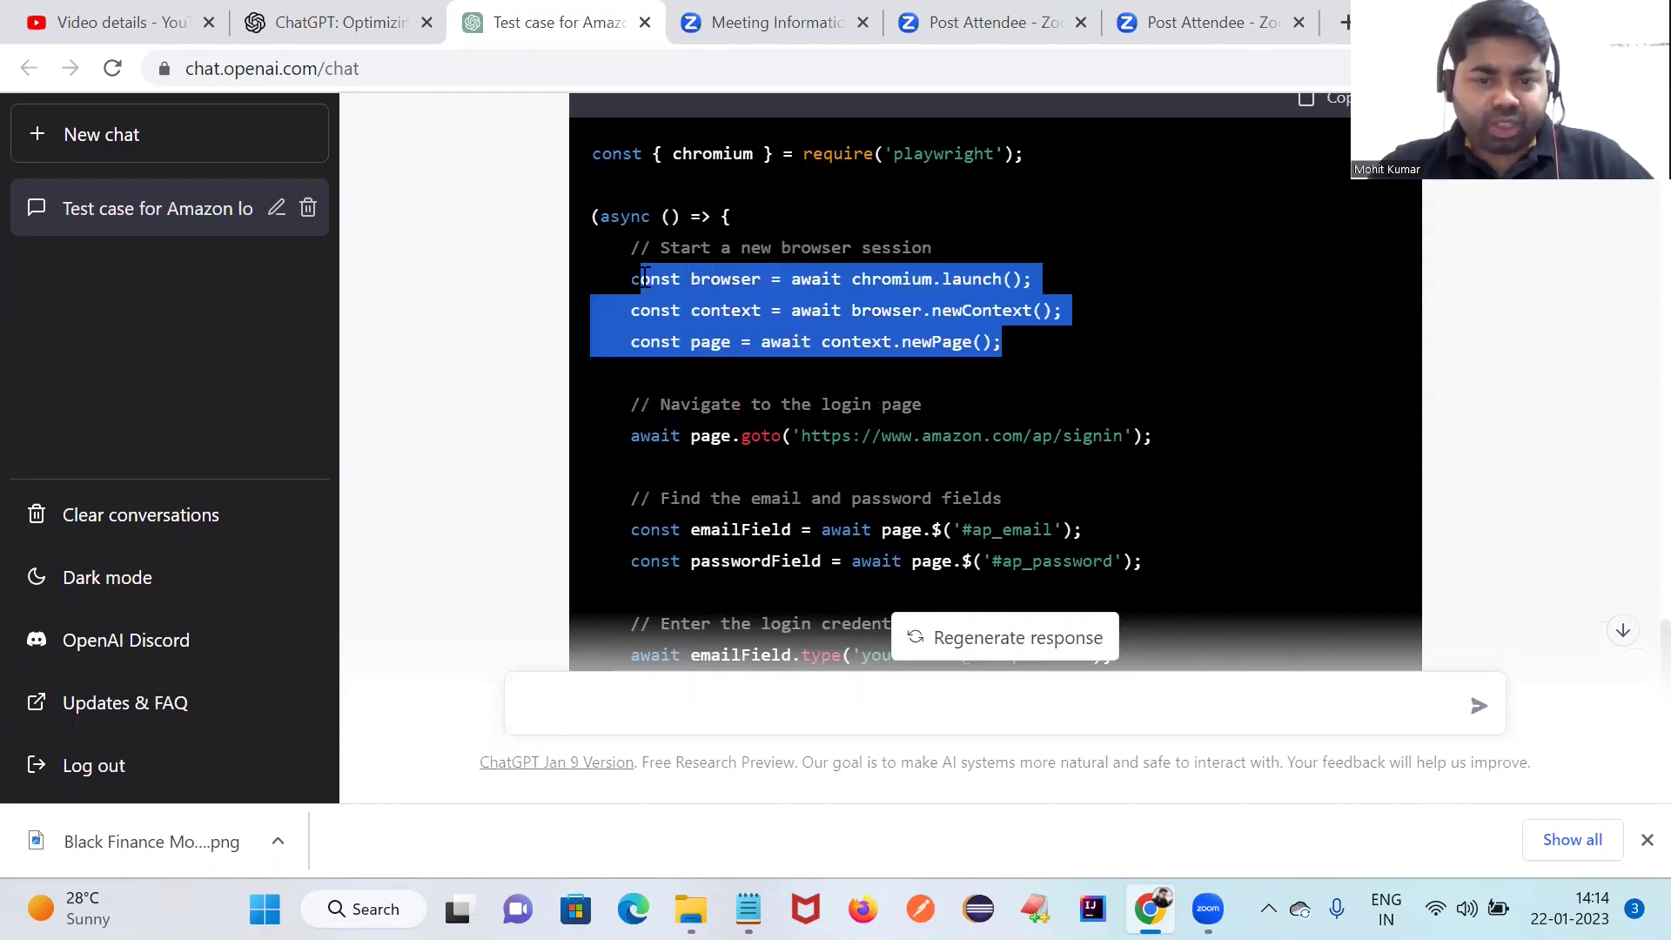
pyautogui.click(763, 280)
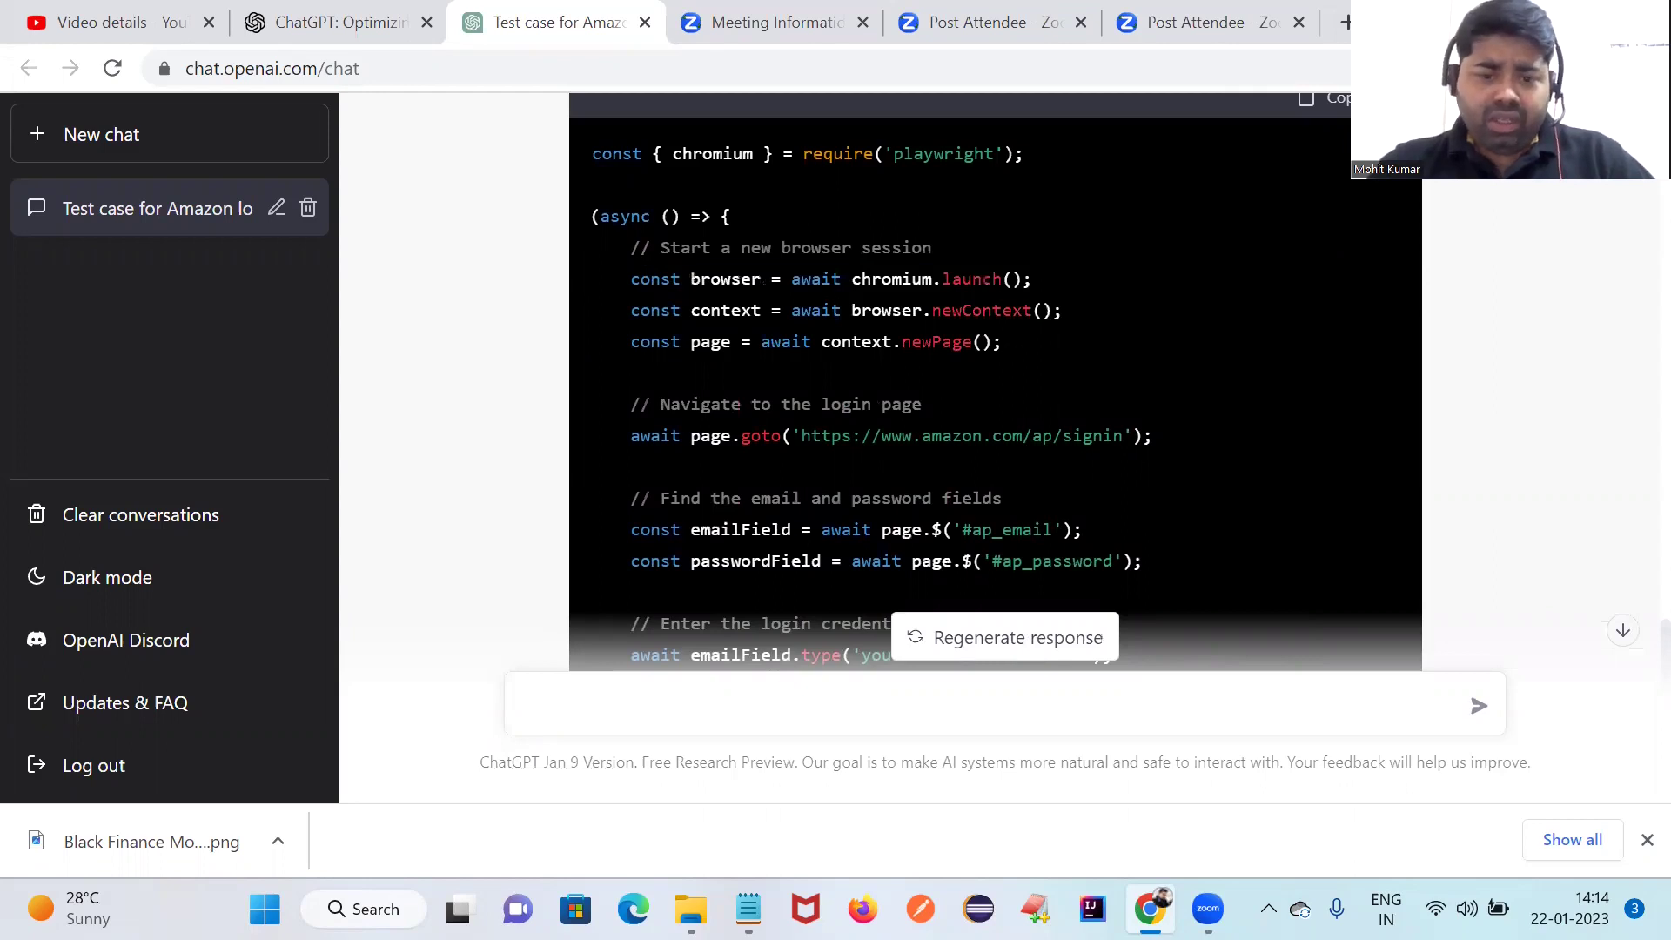
pyautogui.scroll(-1, 828, 308)
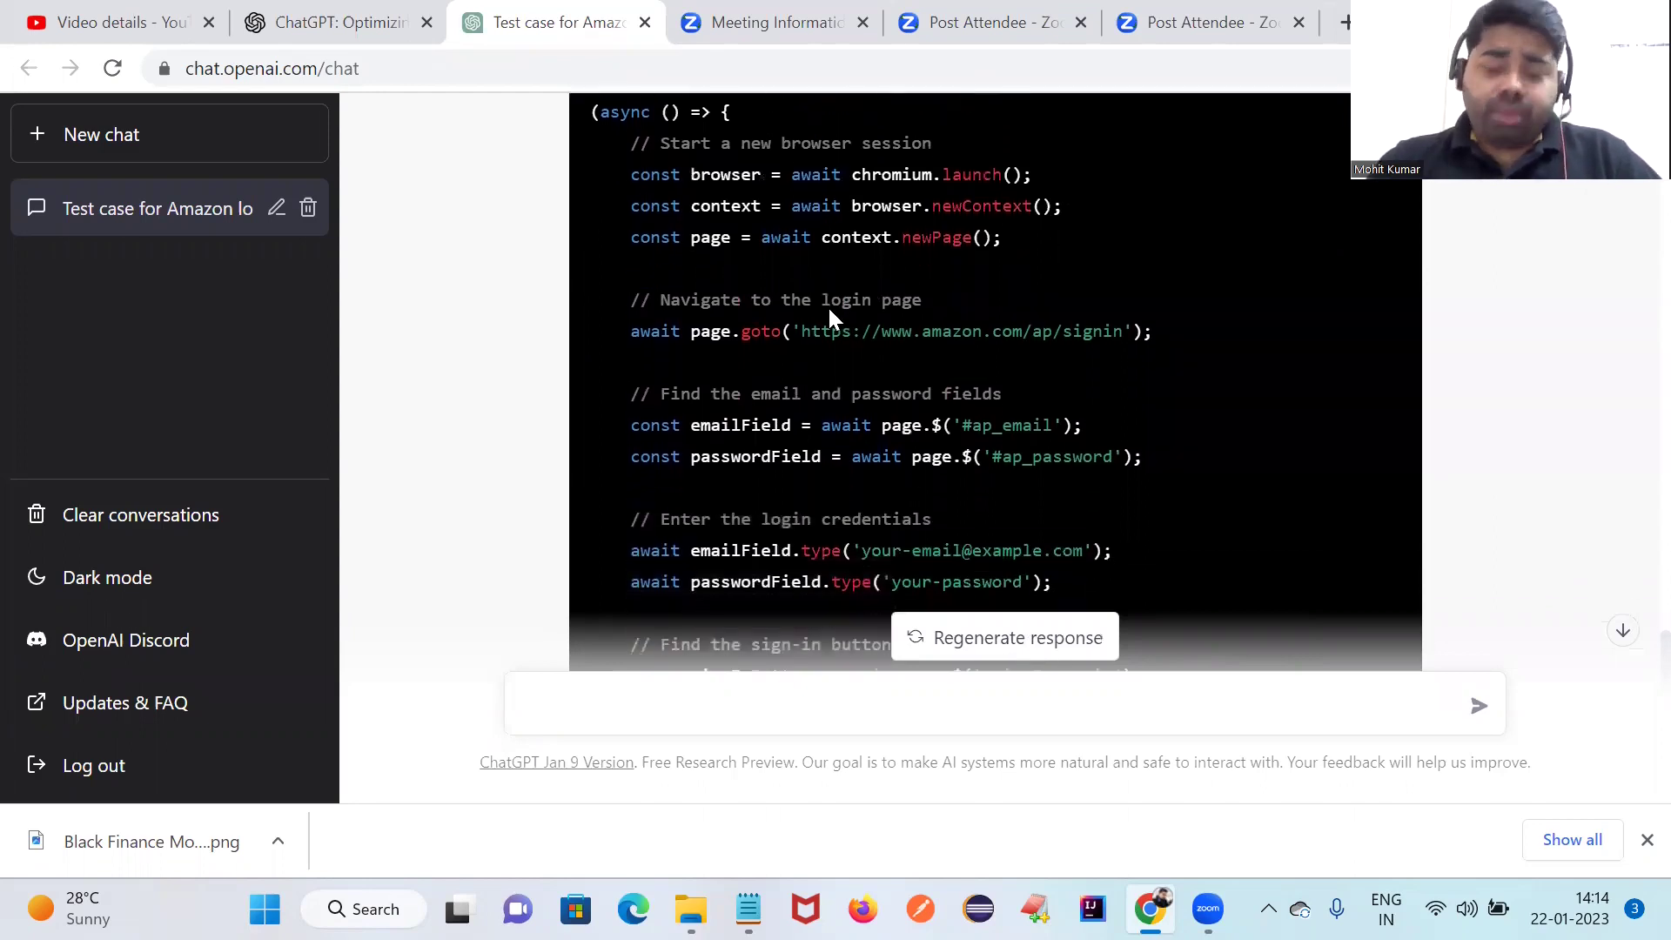
pyautogui.scroll(-1, 829, 319)
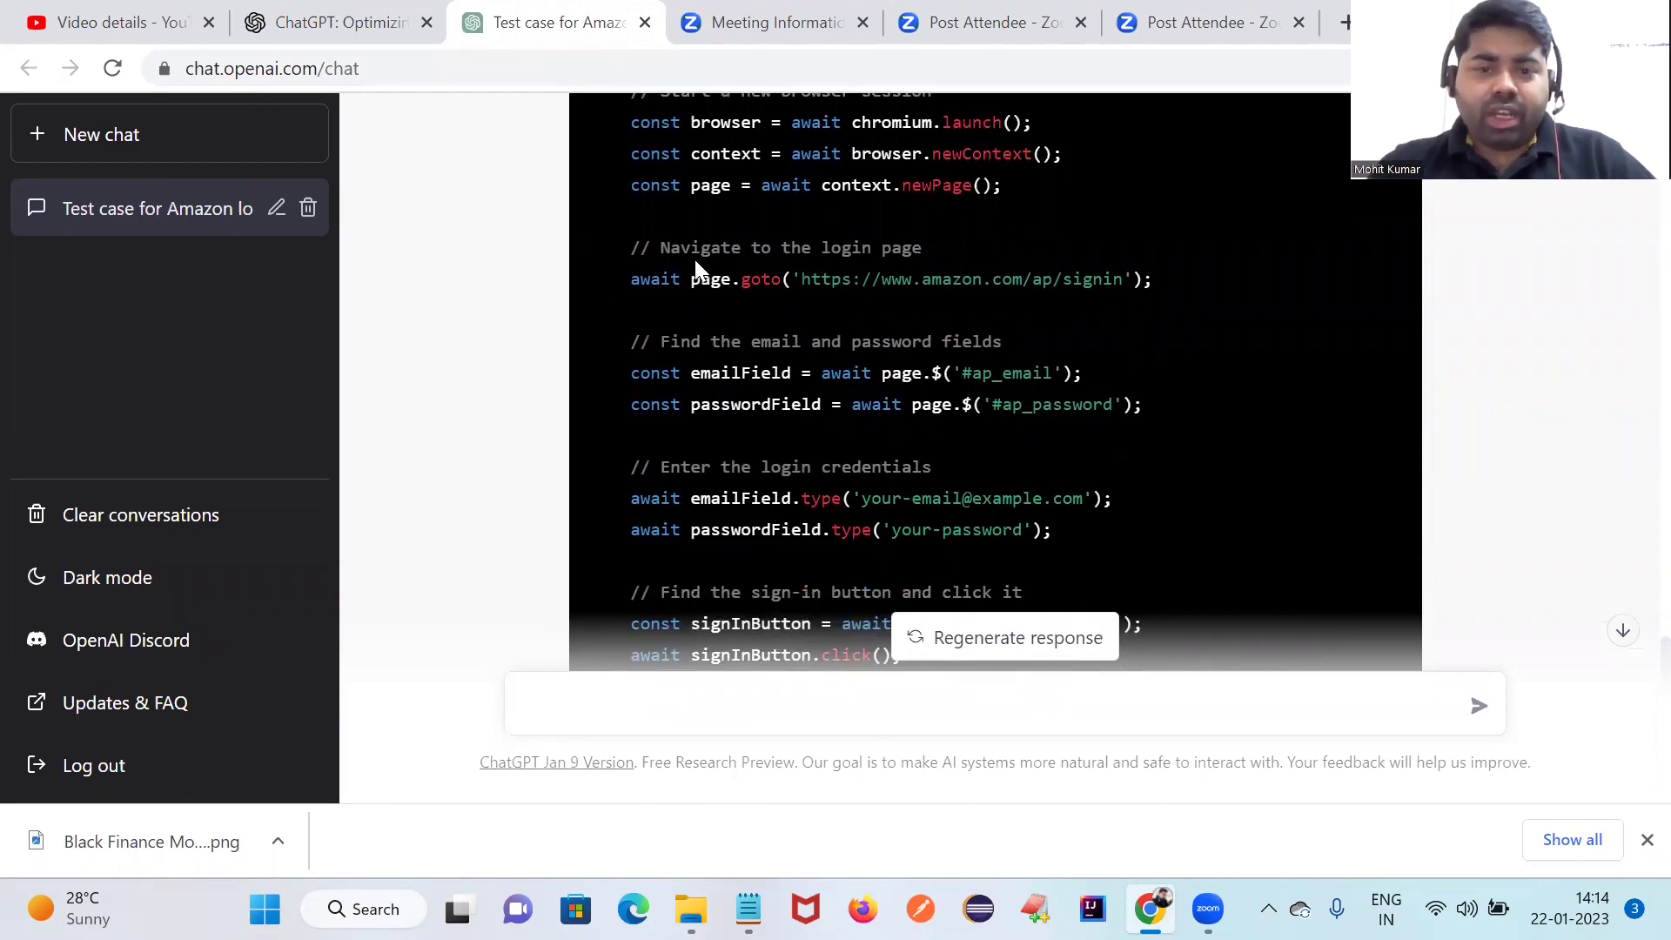
pyautogui.moveTo(693, 279); pyautogui.dragTo(1153, 280)
pyautogui.click(805, 318)
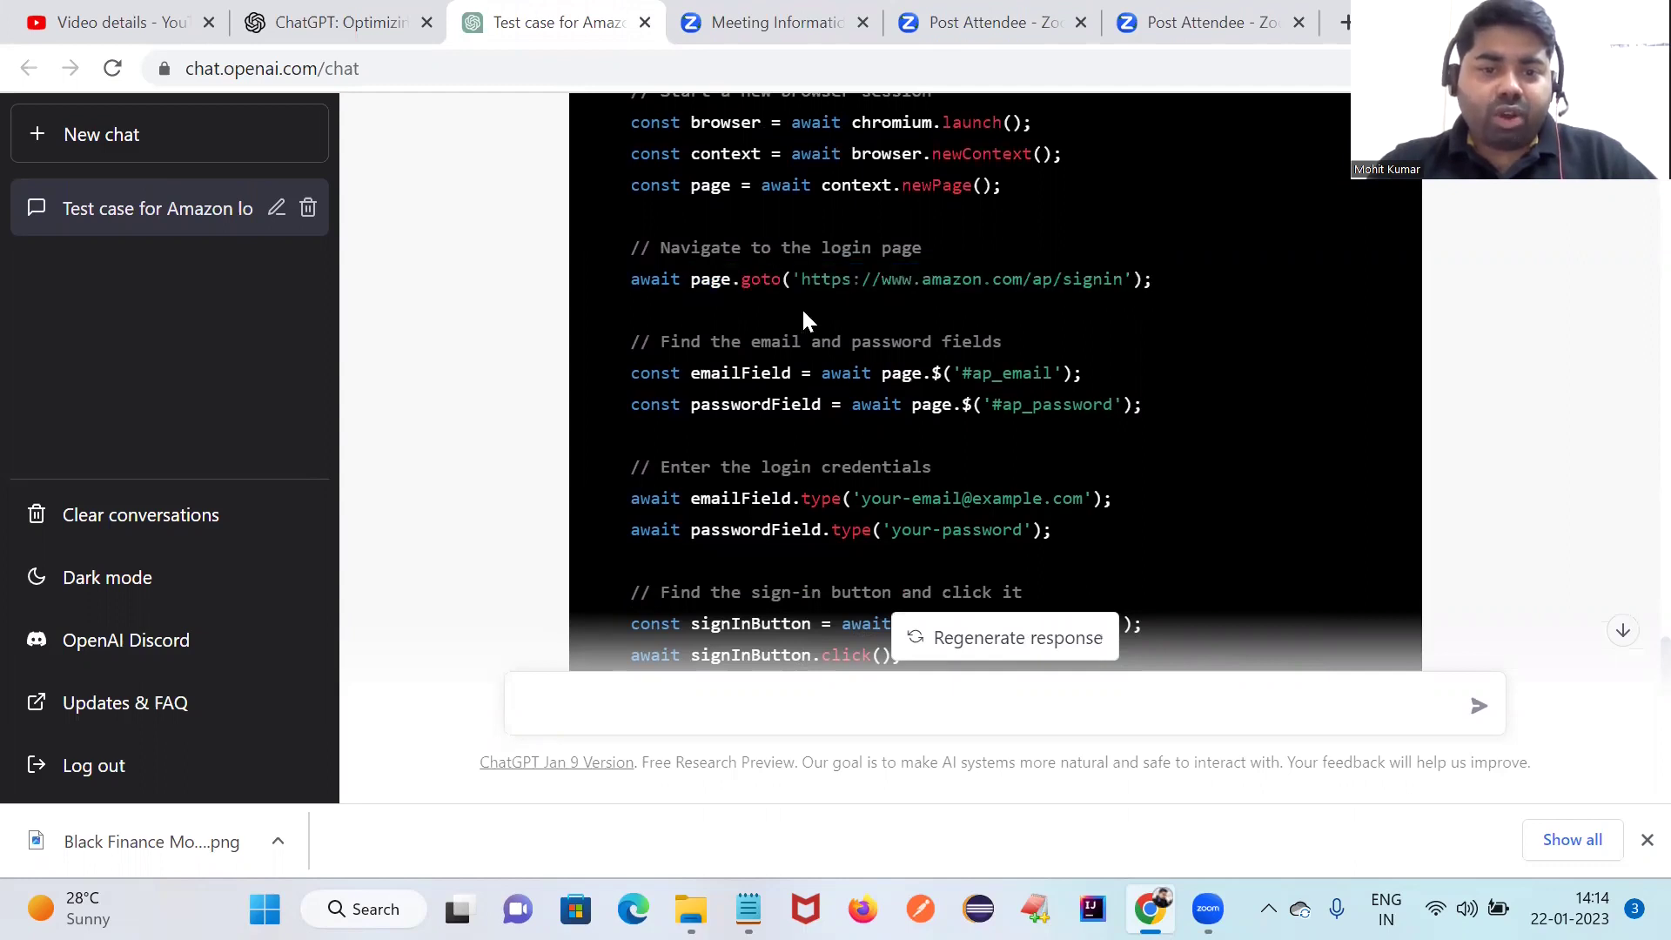
# Examine the rest of the Playwright login code: email and password field locators, credential entry, sign-in submission and the title-based login check.
pyautogui.moveTo(696, 373); pyautogui.dragTo(1052, 373)
pyautogui.click(1052, 372)
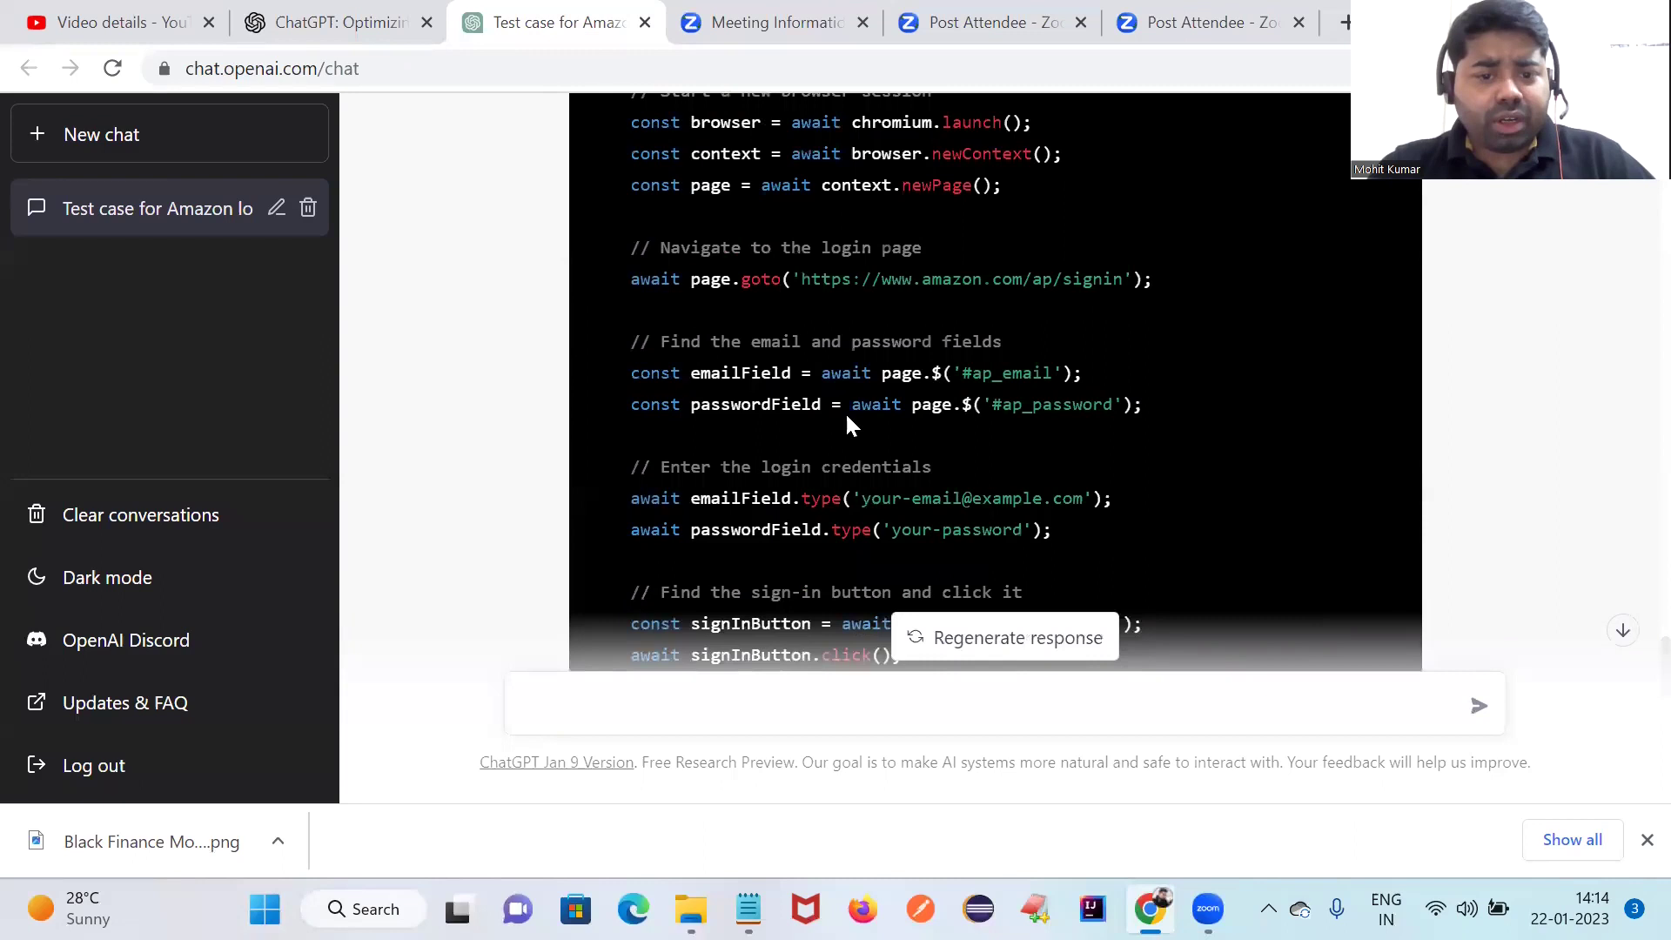
pyautogui.scroll(-3, 847, 421)
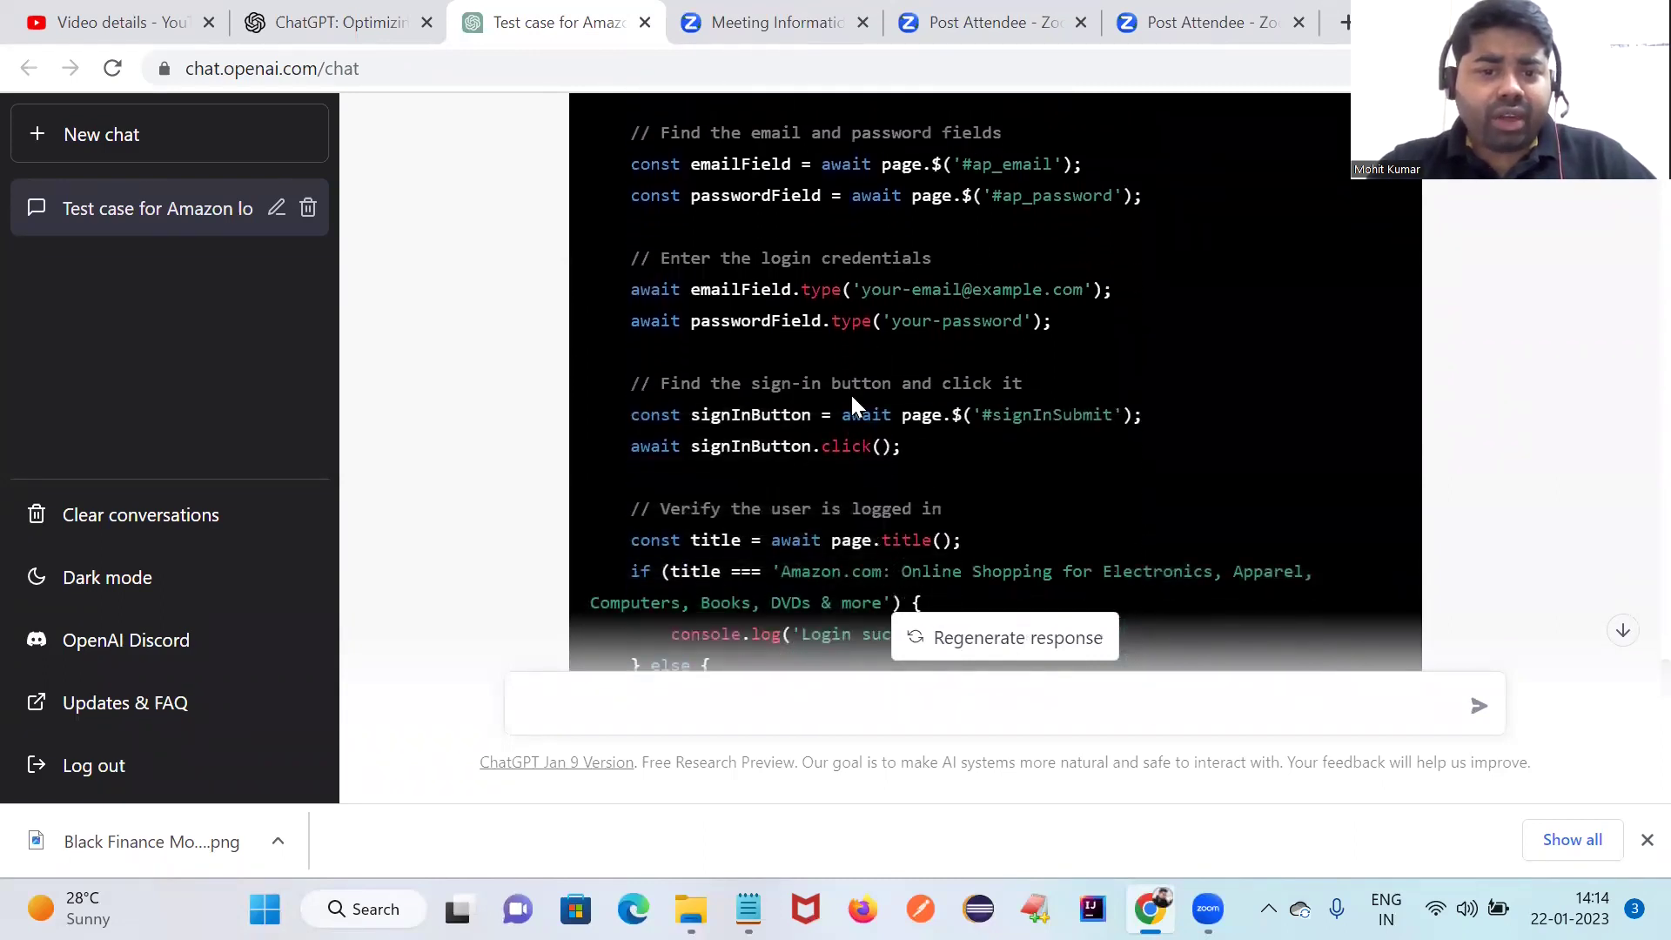
pyautogui.scroll(-3, 981, 424)
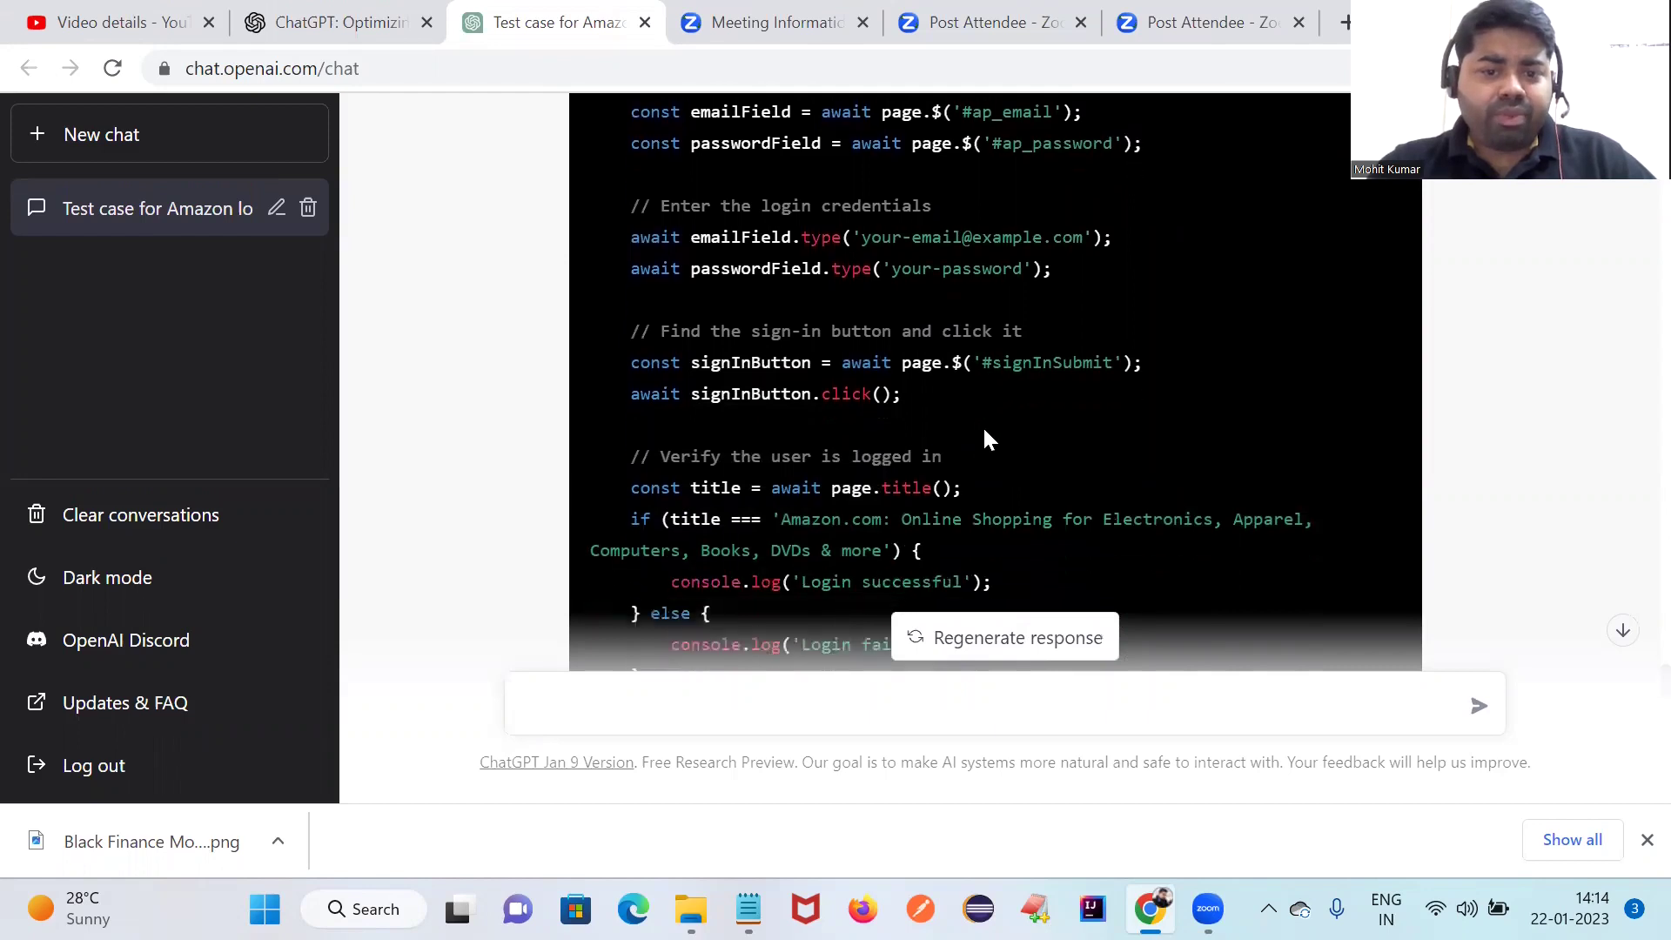
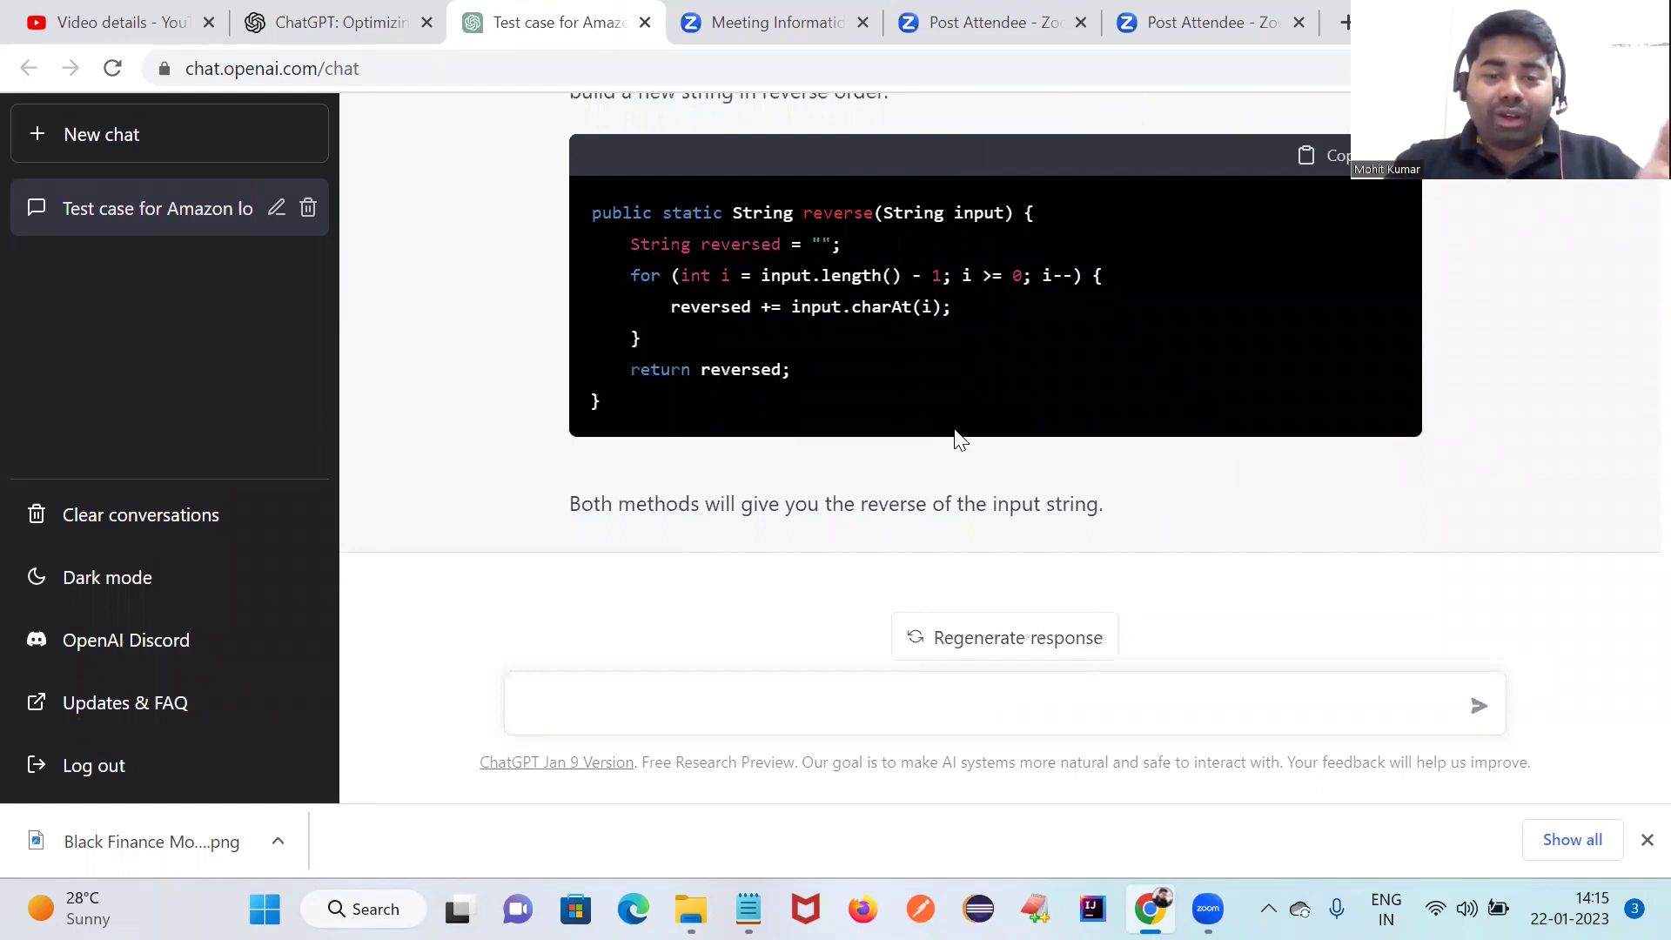
# Examine the generated Java string reversal code, covering both the StringBuilder version and the alternative for-loop method.
pyautogui.scroll(6, 955, 438)
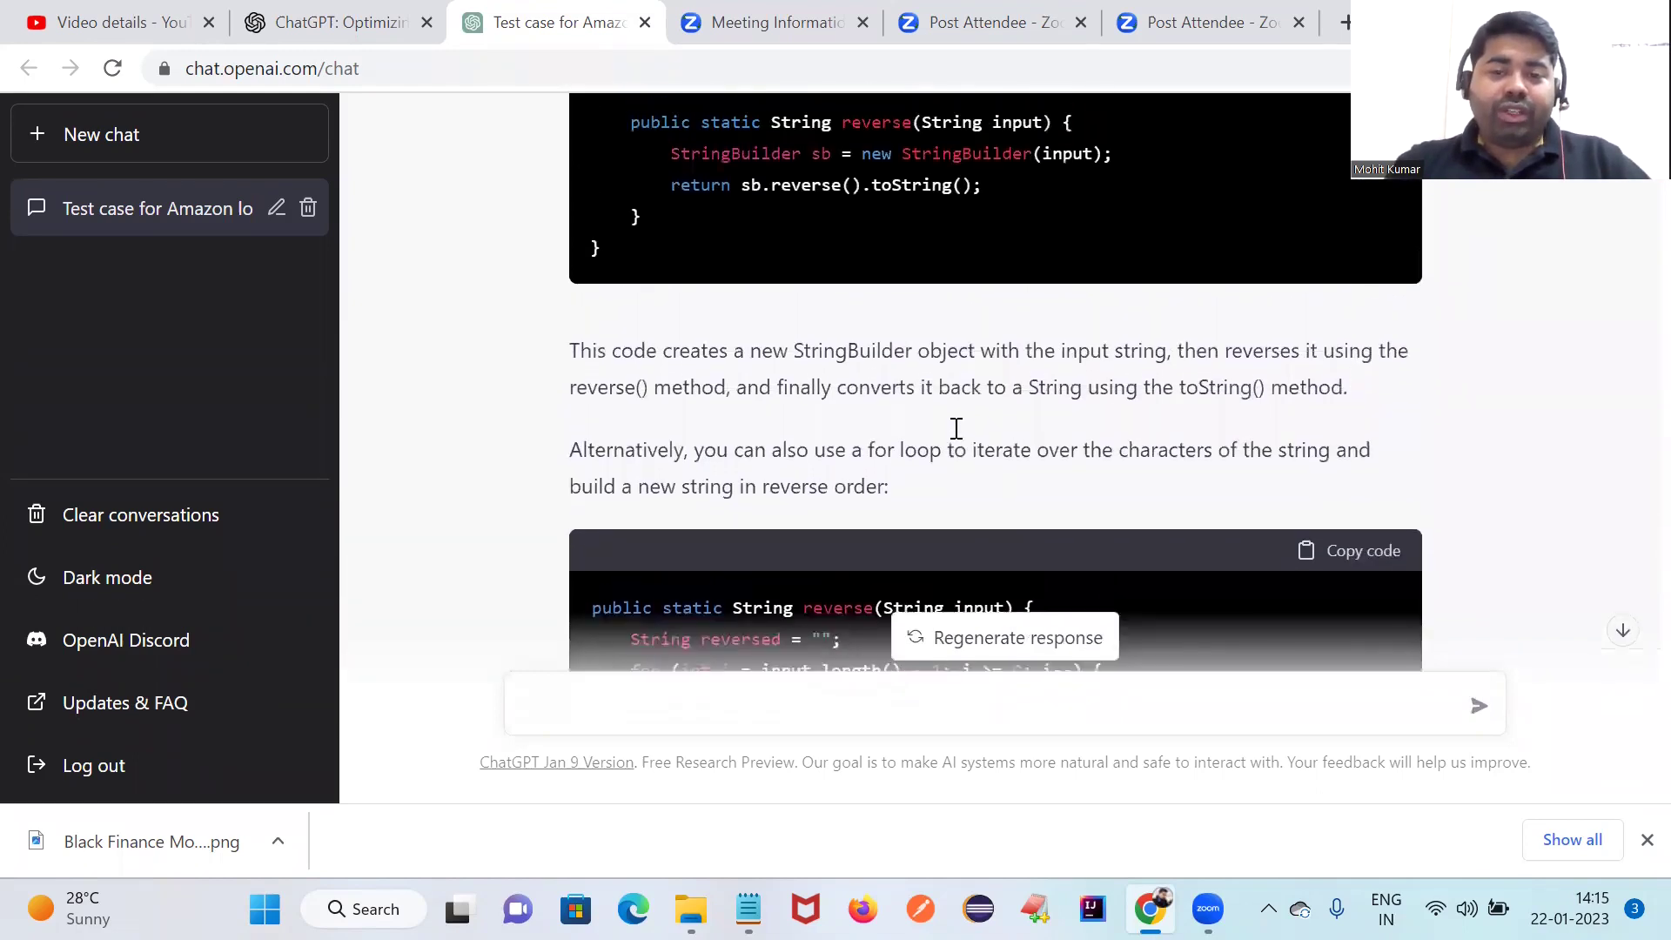
pyautogui.scroll(2, 955, 437)
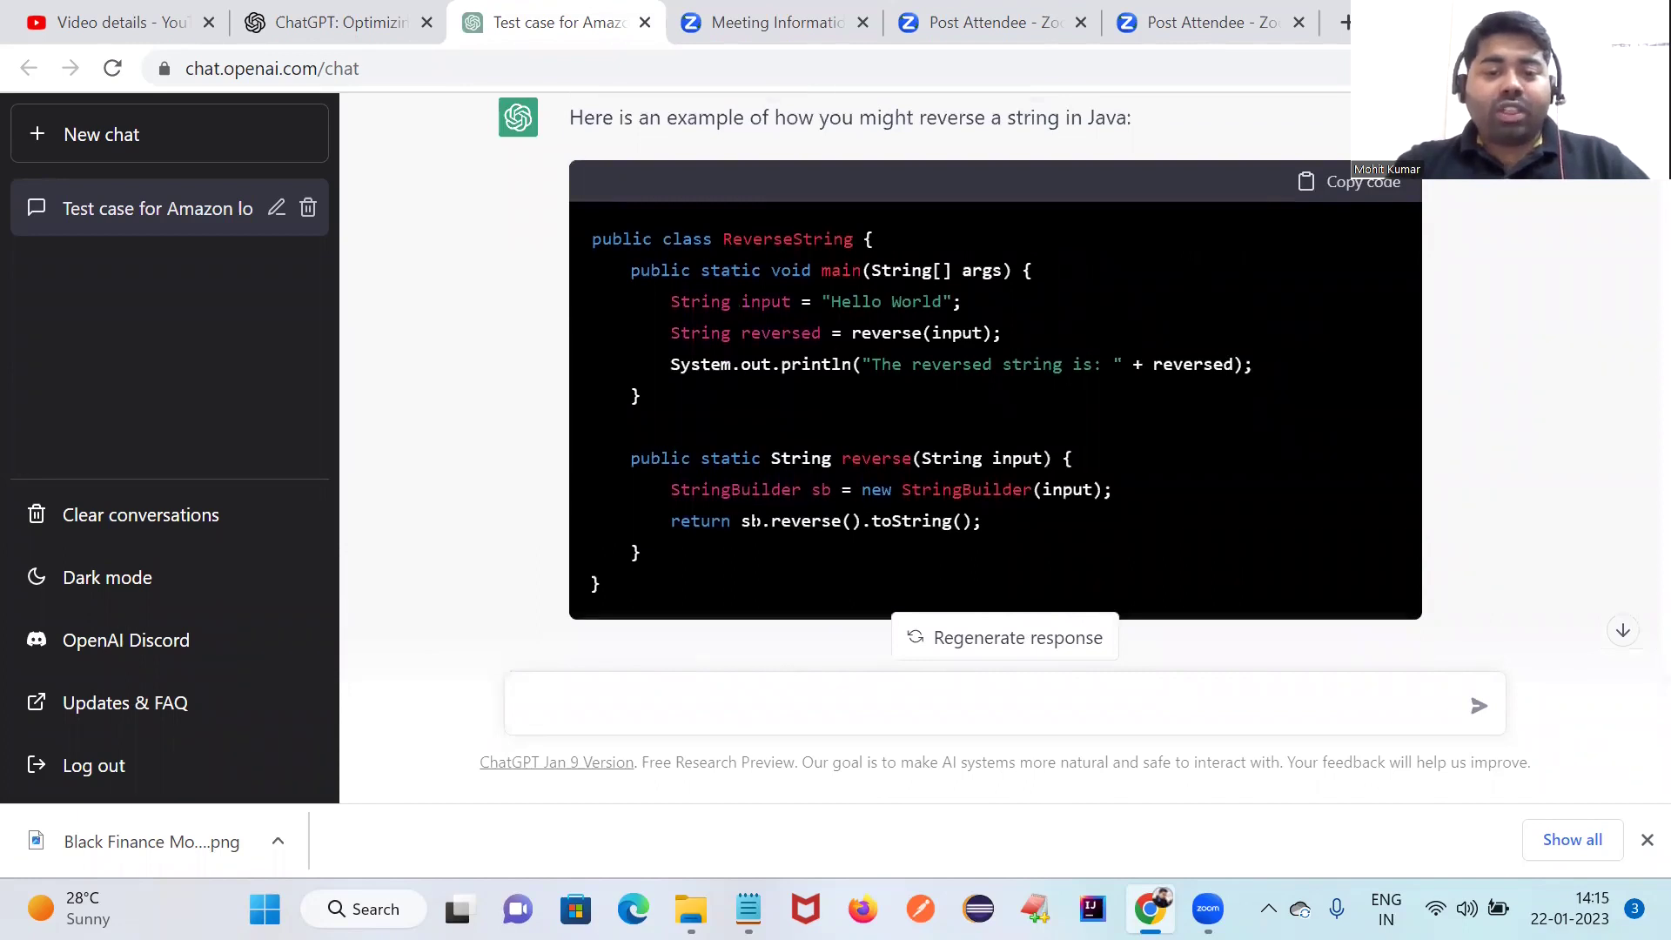
pyautogui.scroll(-6, 845, 518)
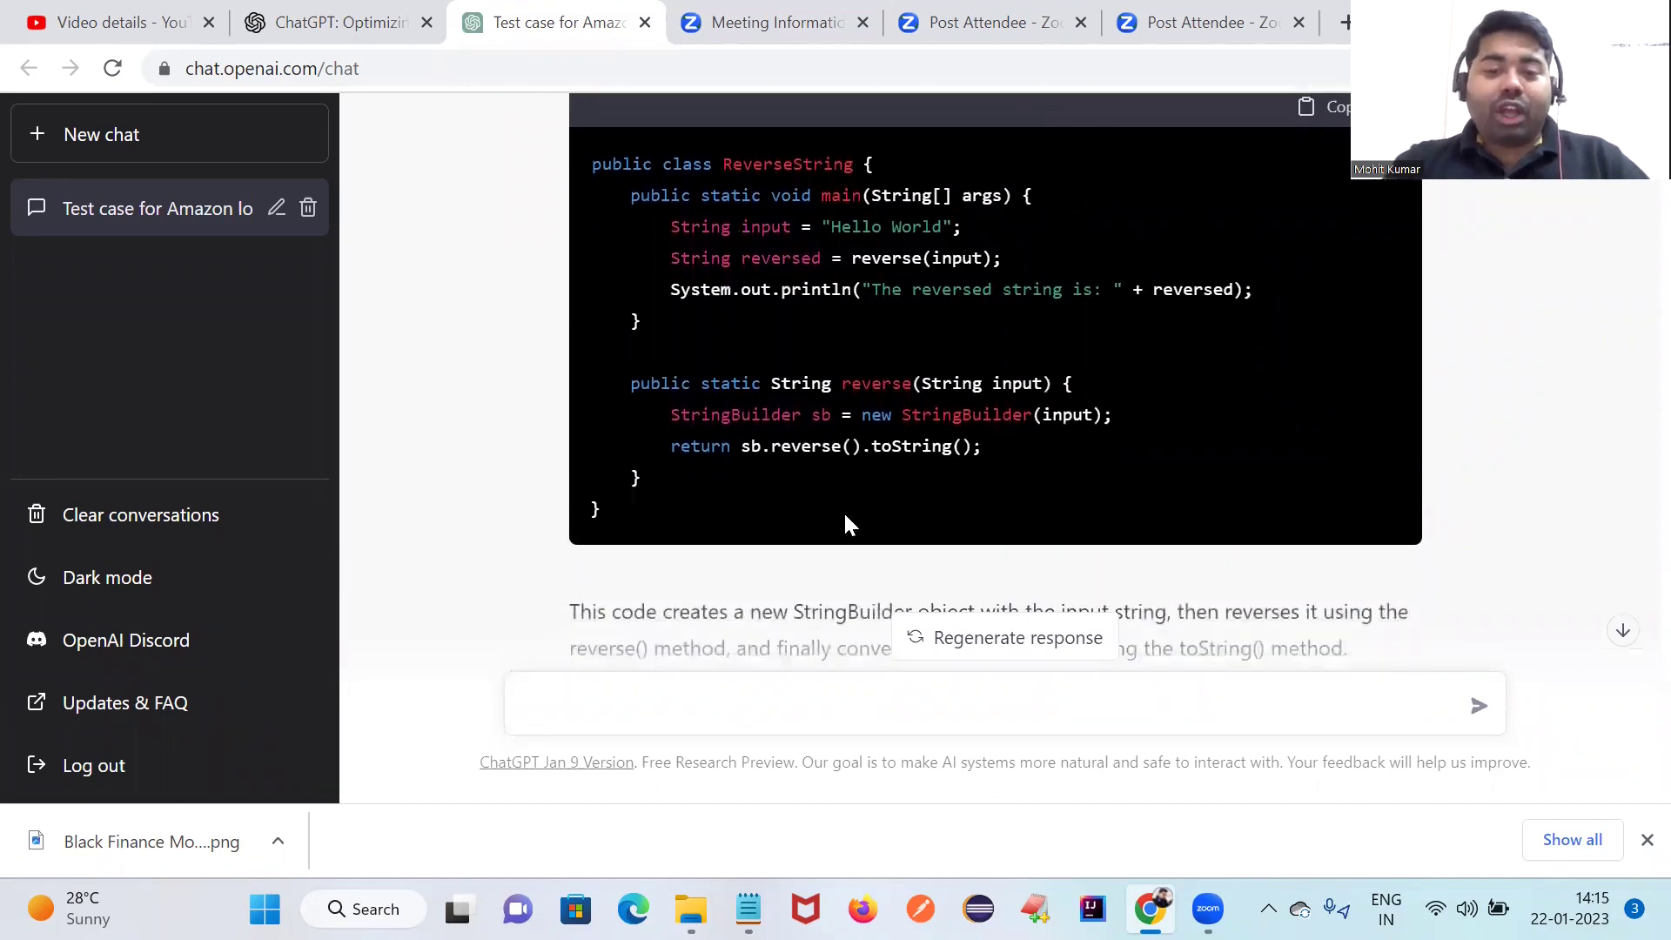
pyautogui.scroll(-1, 844, 523)
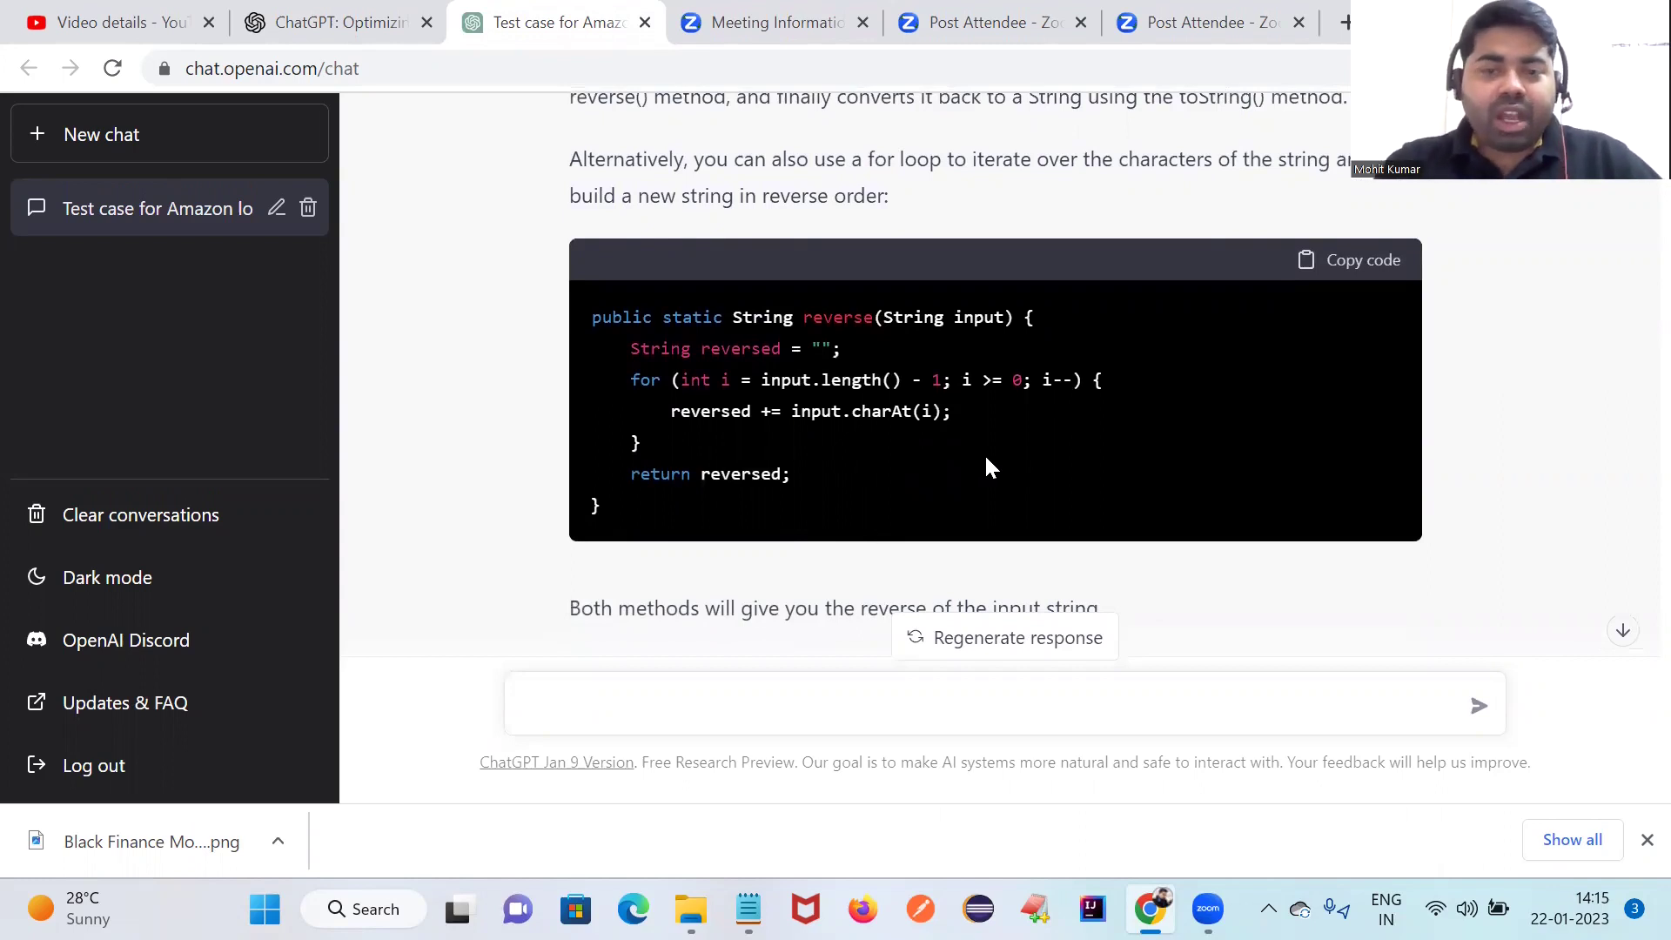
# Review the conversation backwards from the end of the string reversal answer to the Playwright login prompt.
pyautogui.click(1623, 630)
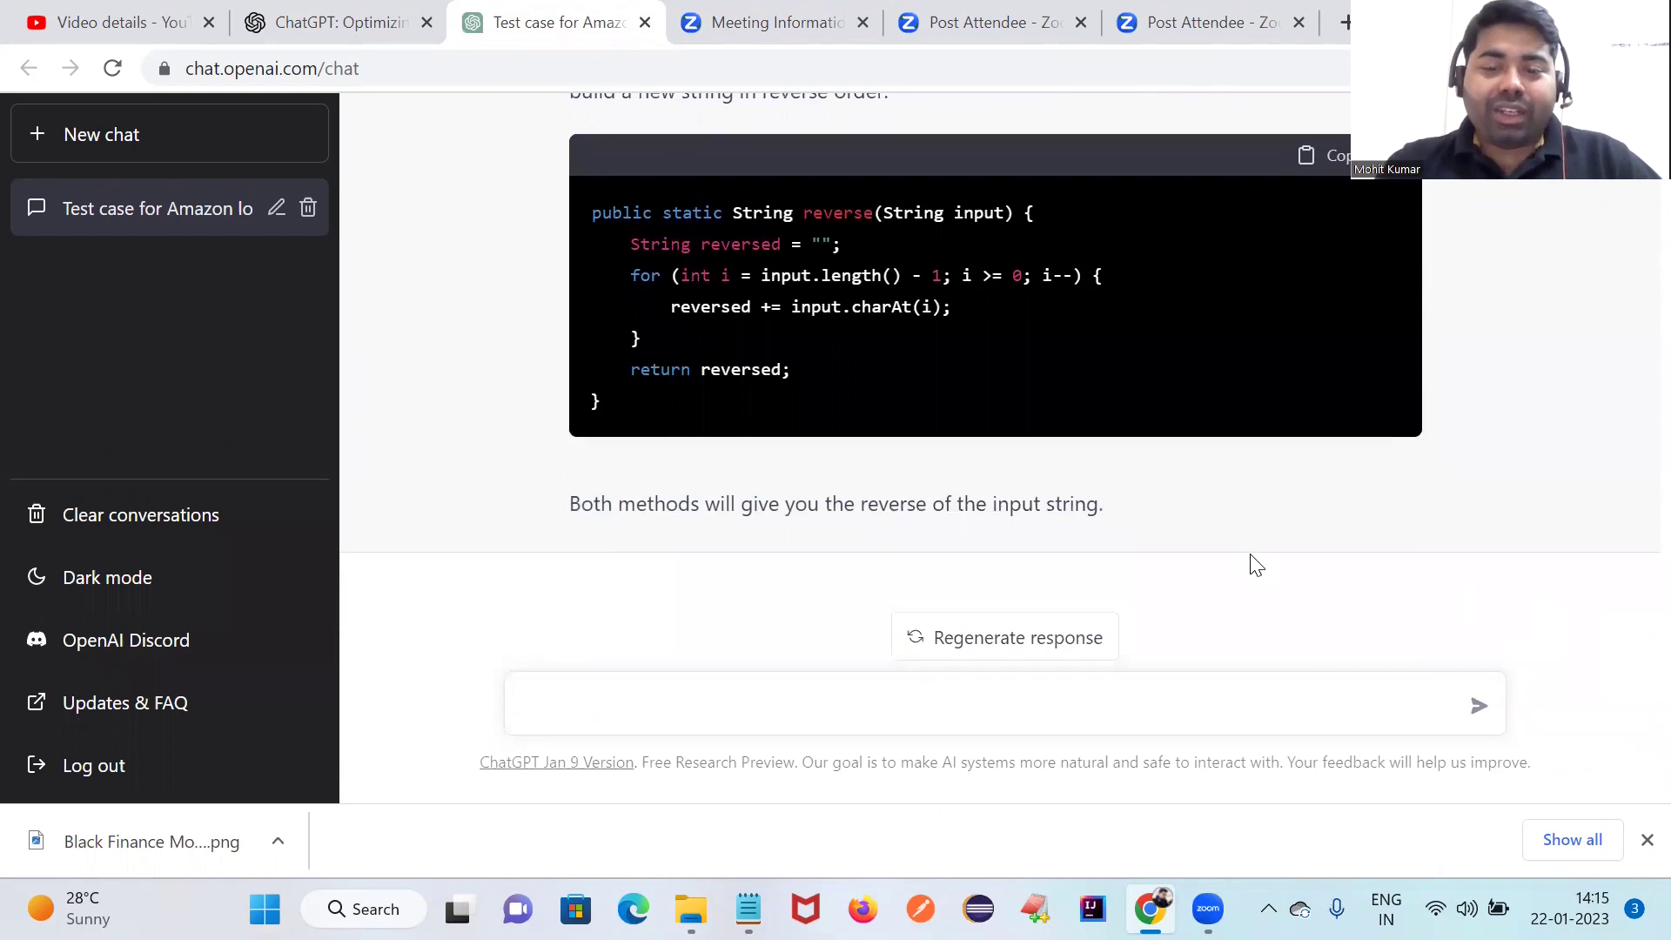
pyautogui.scroll(15, 1255, 564)
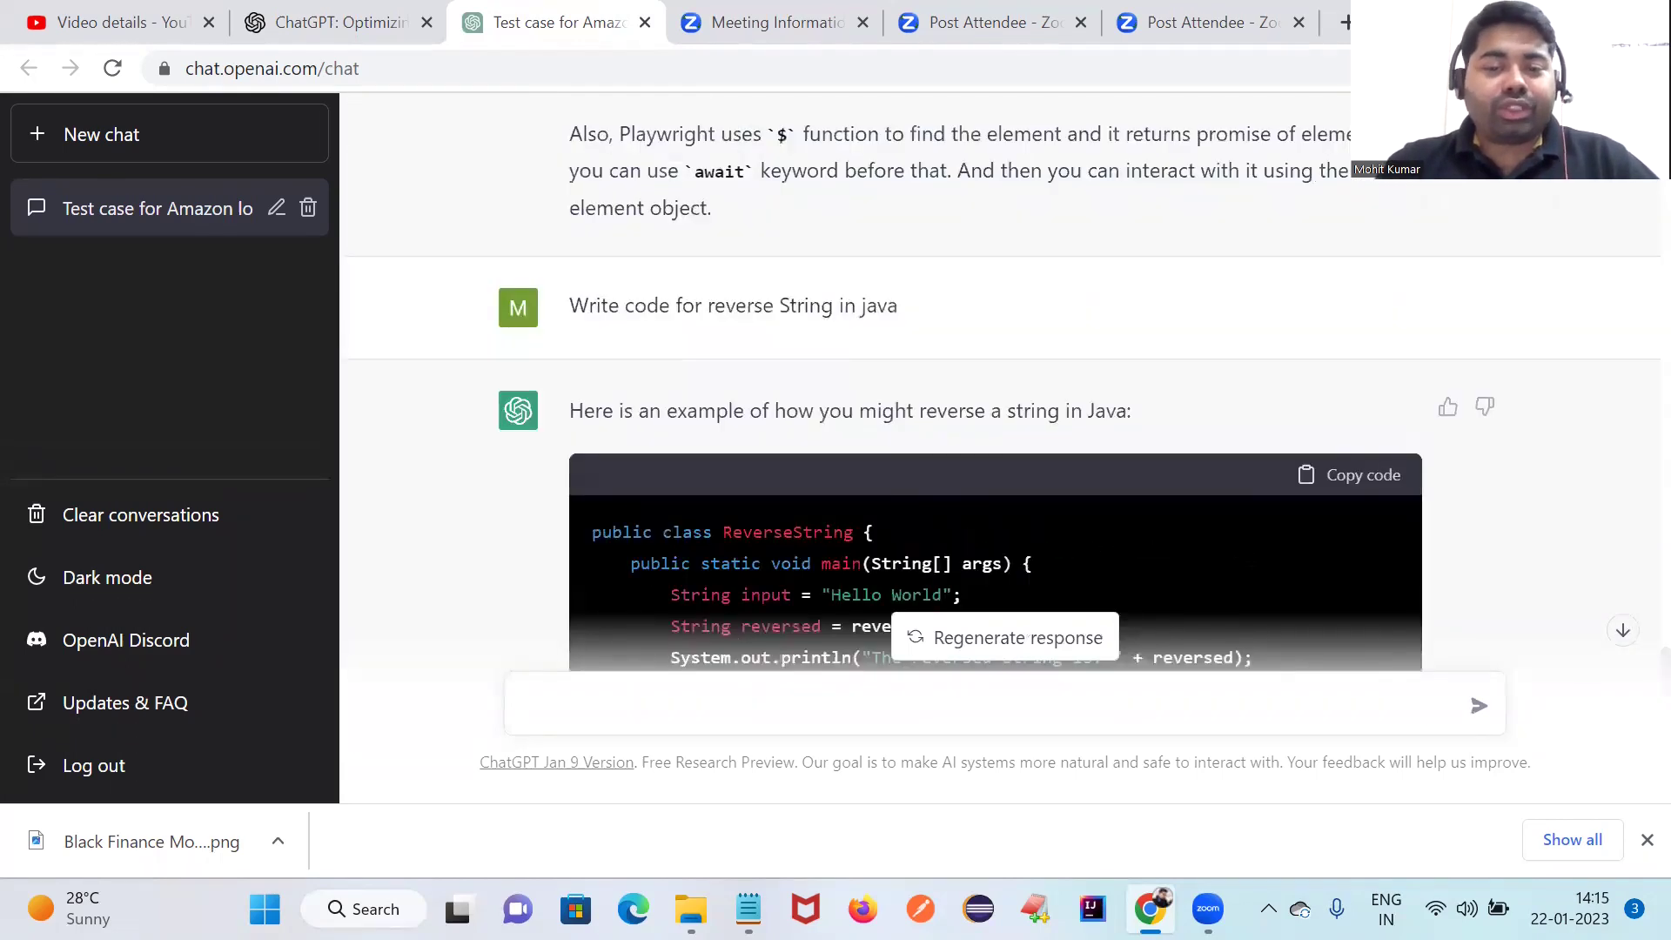
pyautogui.scroll(7, 1254, 564)
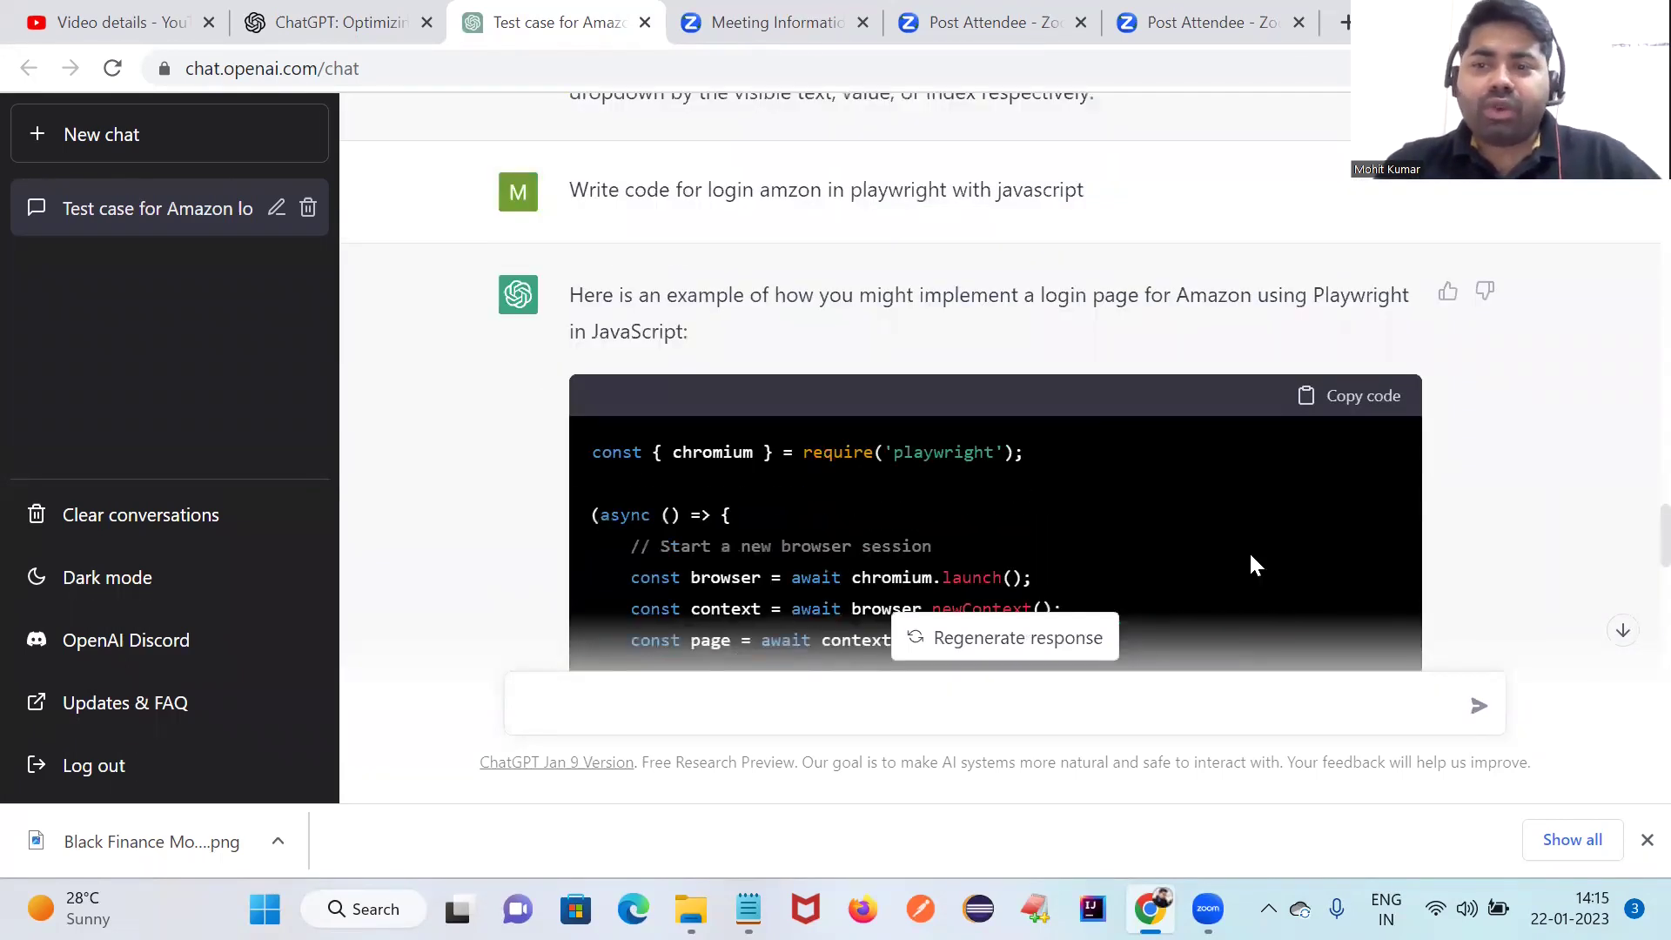